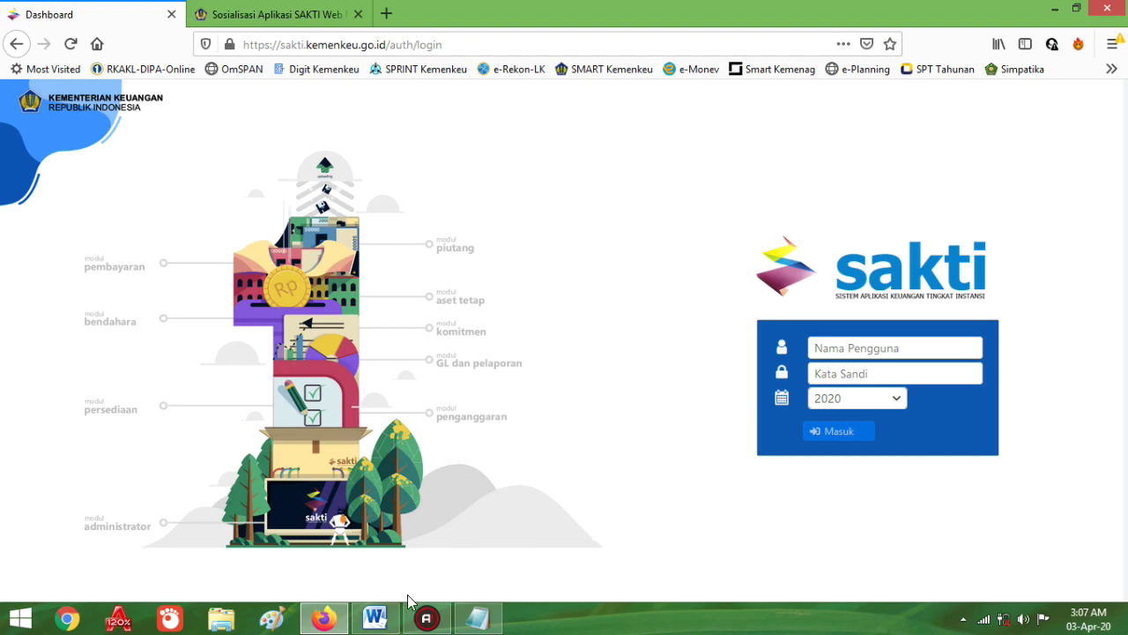
Step: Show Aplikasi SAKTI.docx in Word and highlight the Admin, Operator and Approval user-module headings
{"action": "left_click", "coordinate": [376, 620]}
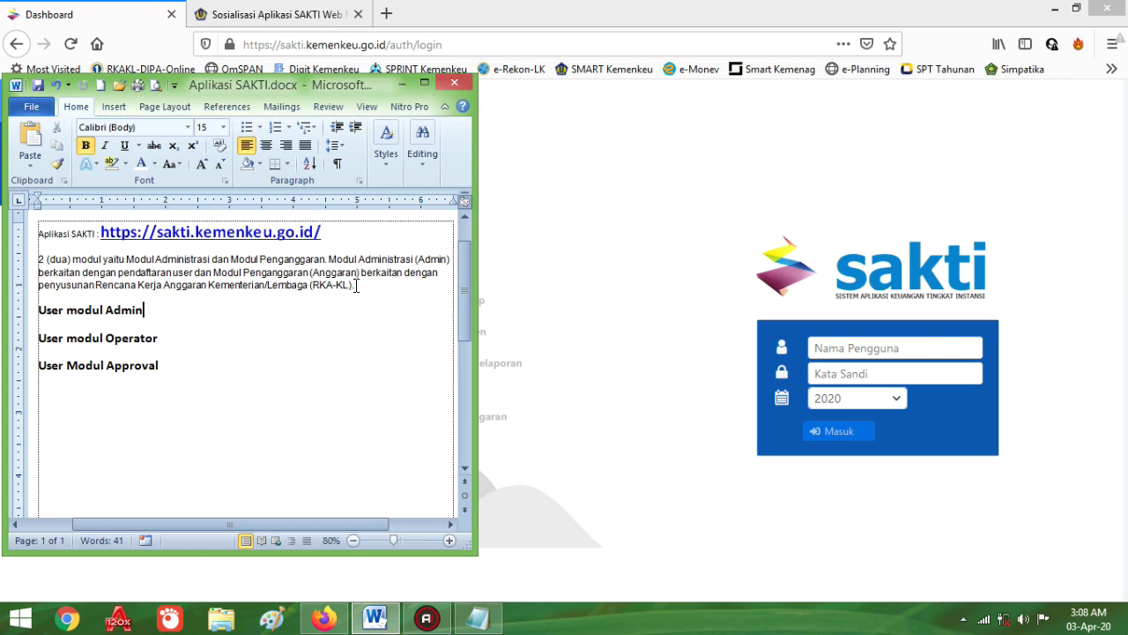
{"action": "left_click", "coordinate": [355, 285]}
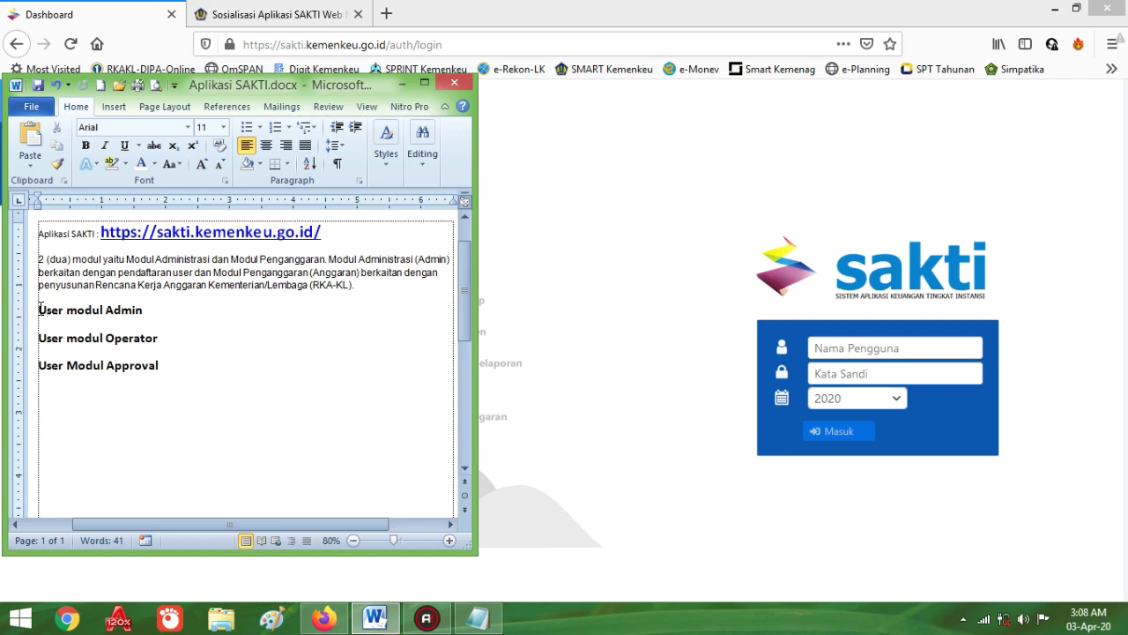
{"action": "left_click_drag", "start_coordinate": [39, 310], "coordinate": [148, 366]}
{"action": "left_click", "coordinate": [88, 310]}
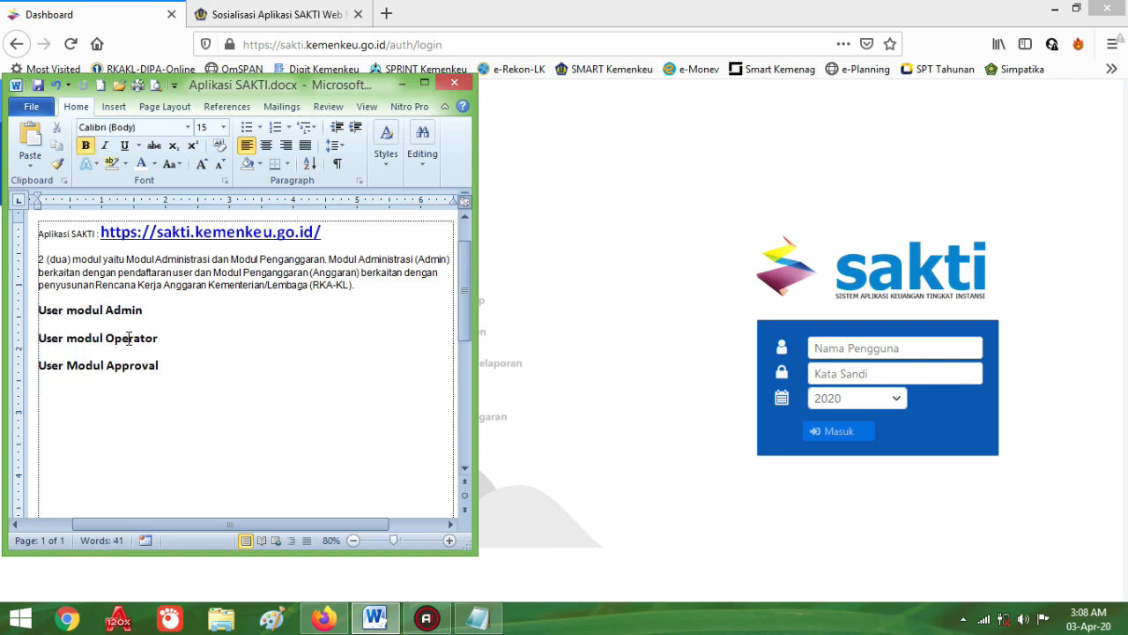
{"action": "double_click", "coordinate": [129, 338]}
{"action": "double_click", "coordinate": [134, 367]}
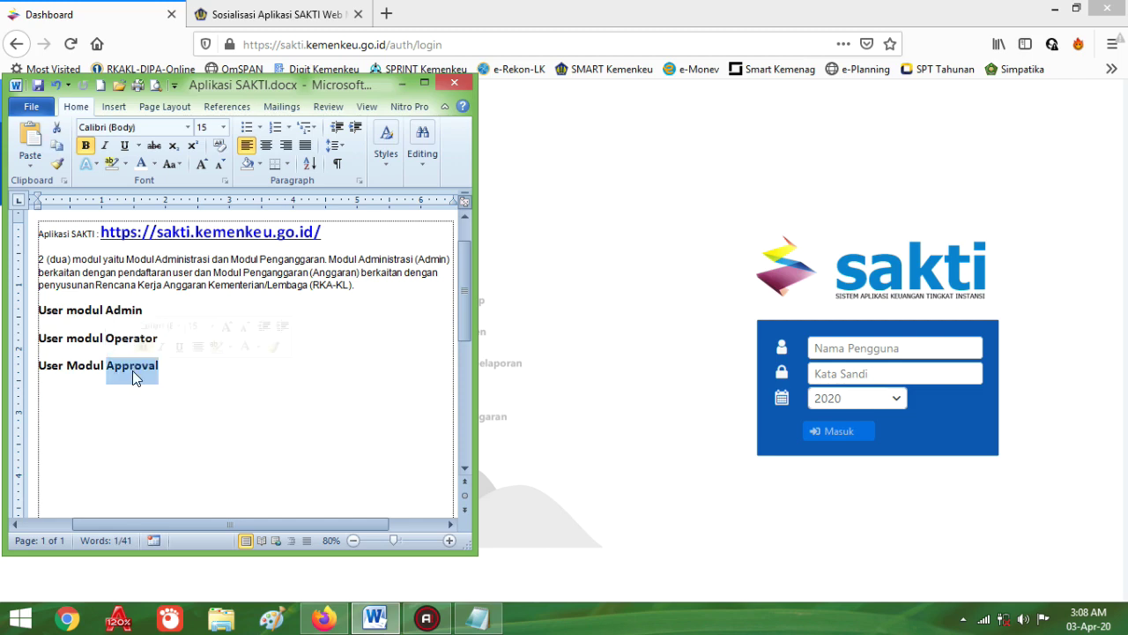
{"action": "left_click", "coordinate": [92, 310]}
{"action": "left_click_drag", "start_coordinate": [92, 309], "coordinate": [106, 365]}
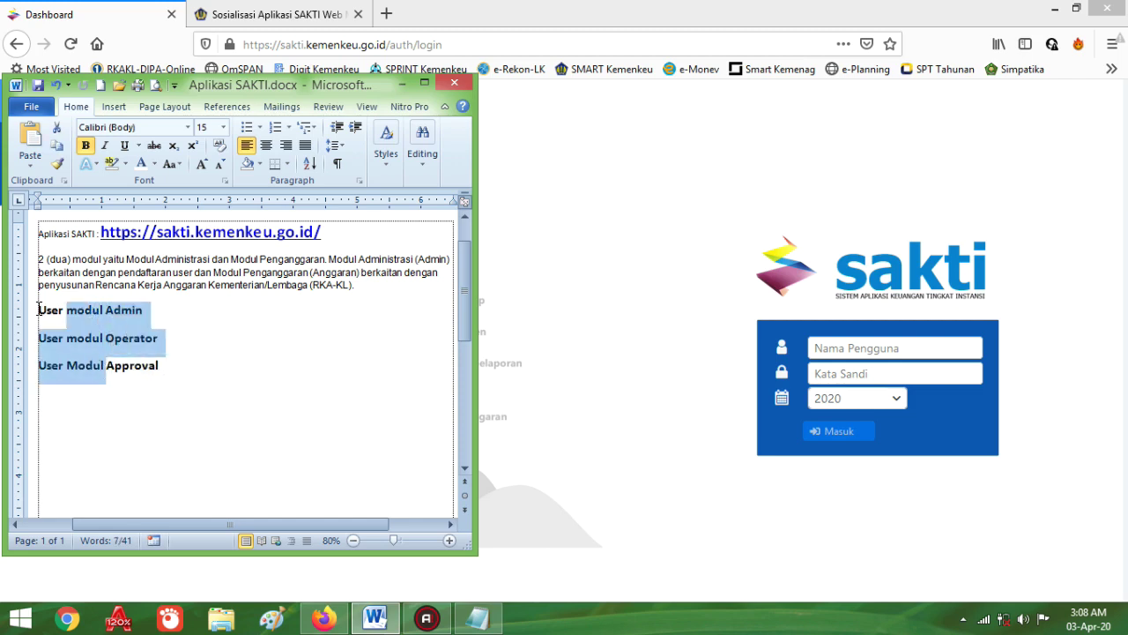
{"action": "left_click", "coordinate": [38, 310]}
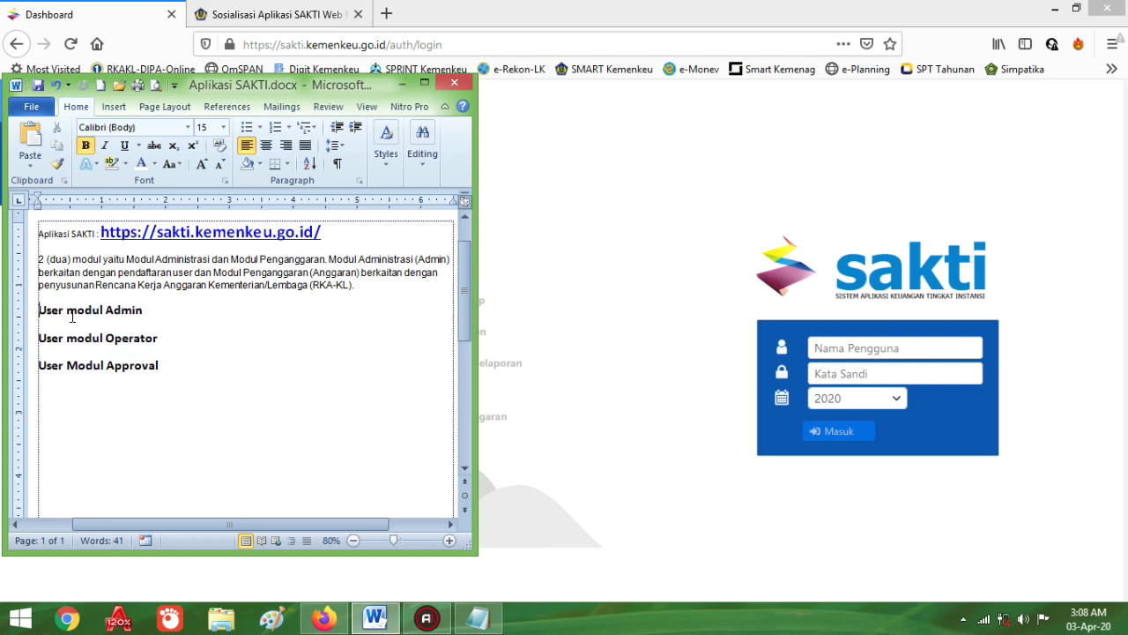
{"action": "left_click", "coordinate": [52, 320]}
{"action": "double_click", "coordinate": [114, 310]}
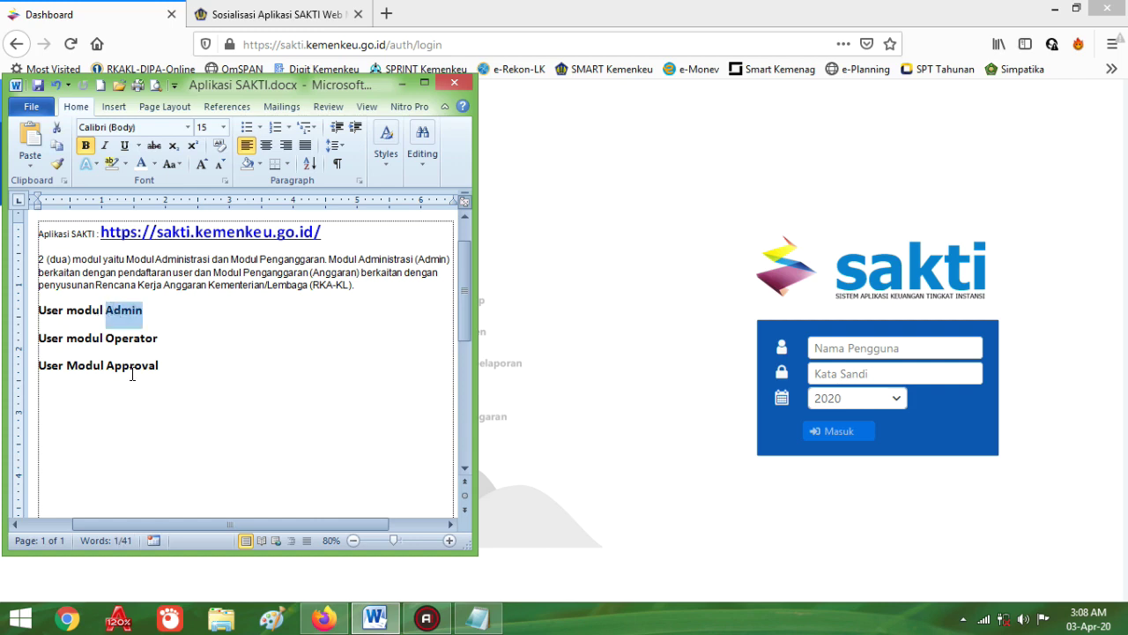
{"action": "left_click", "coordinate": [67, 310]}
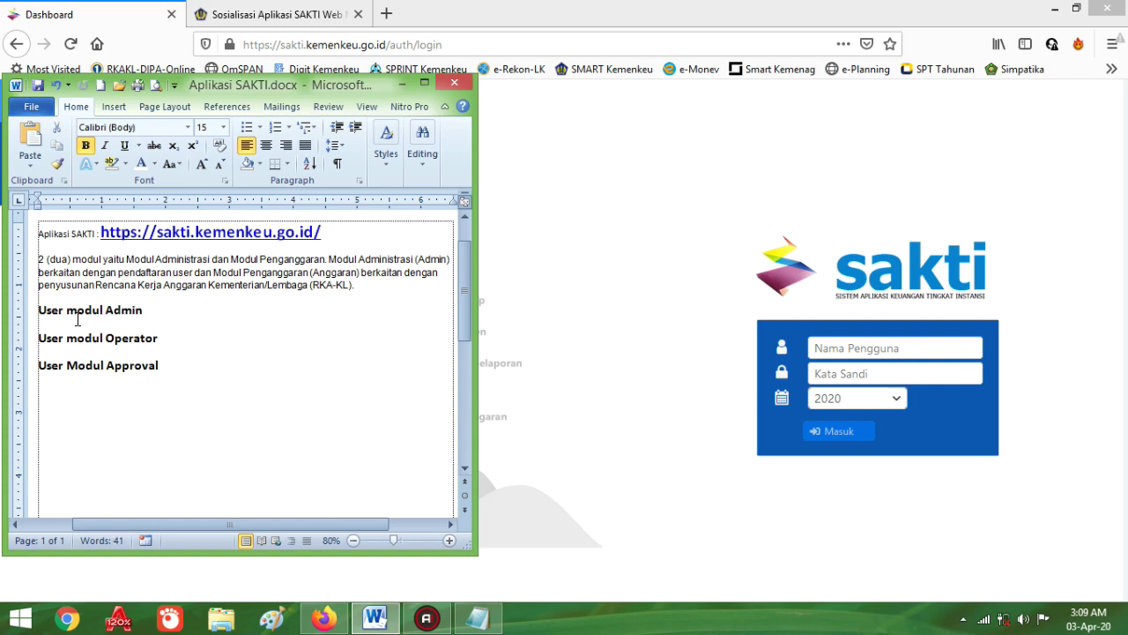
{"action": "double_click", "coordinate": [84, 311]}
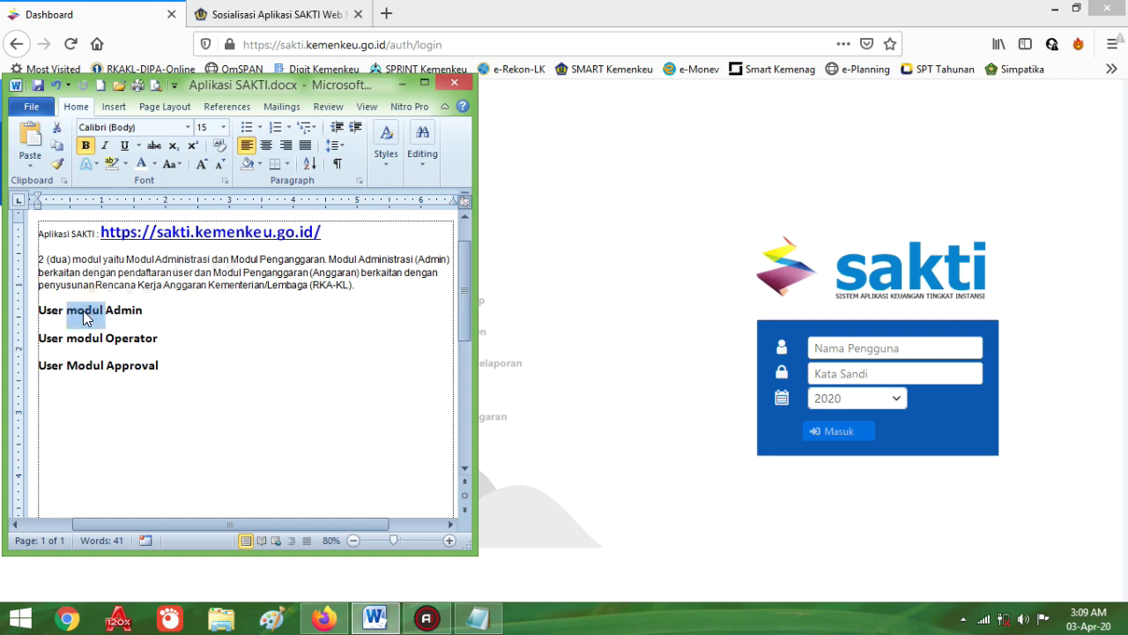
{"action": "left_click", "coordinate": [93, 338]}
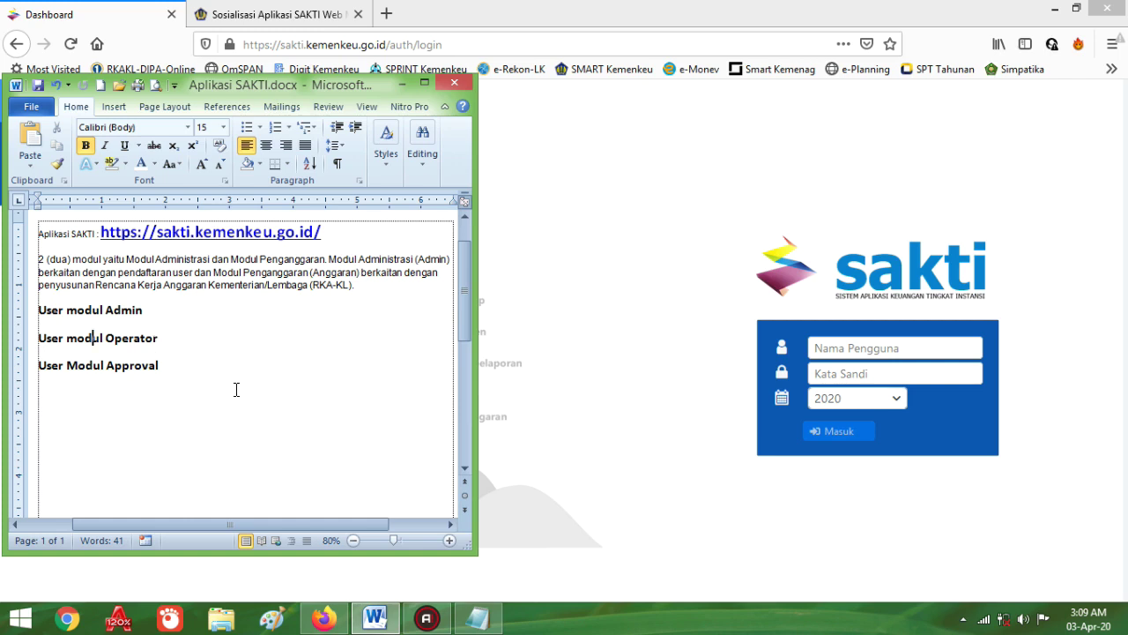
{"action": "left_click", "coordinate": [555, 347]}
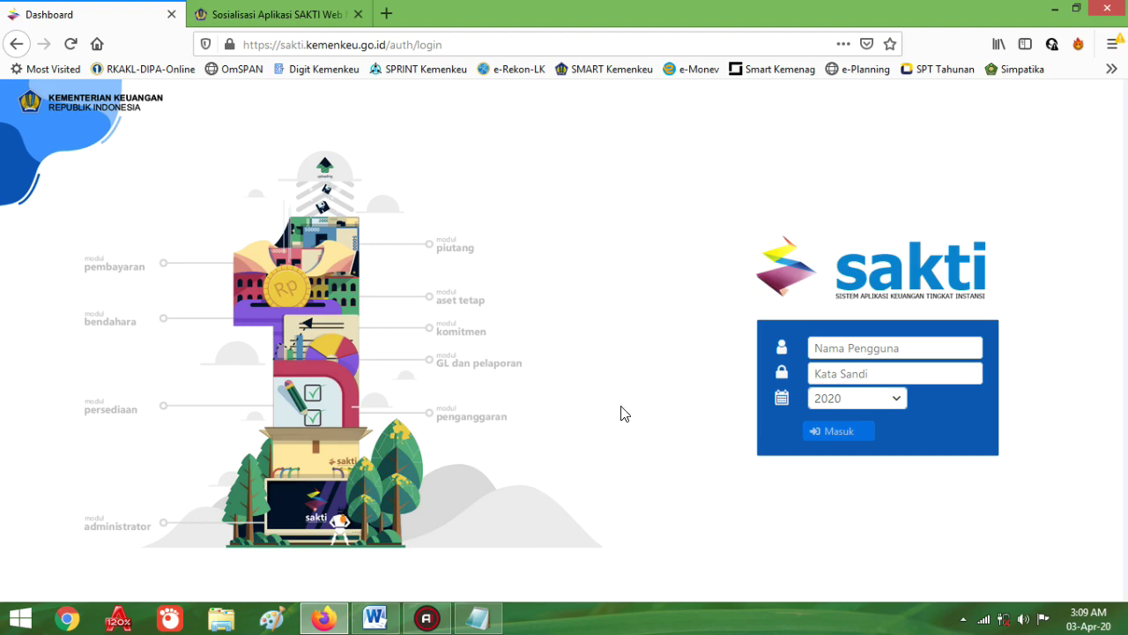
{"action": "left_click", "coordinate": [375, 618]}
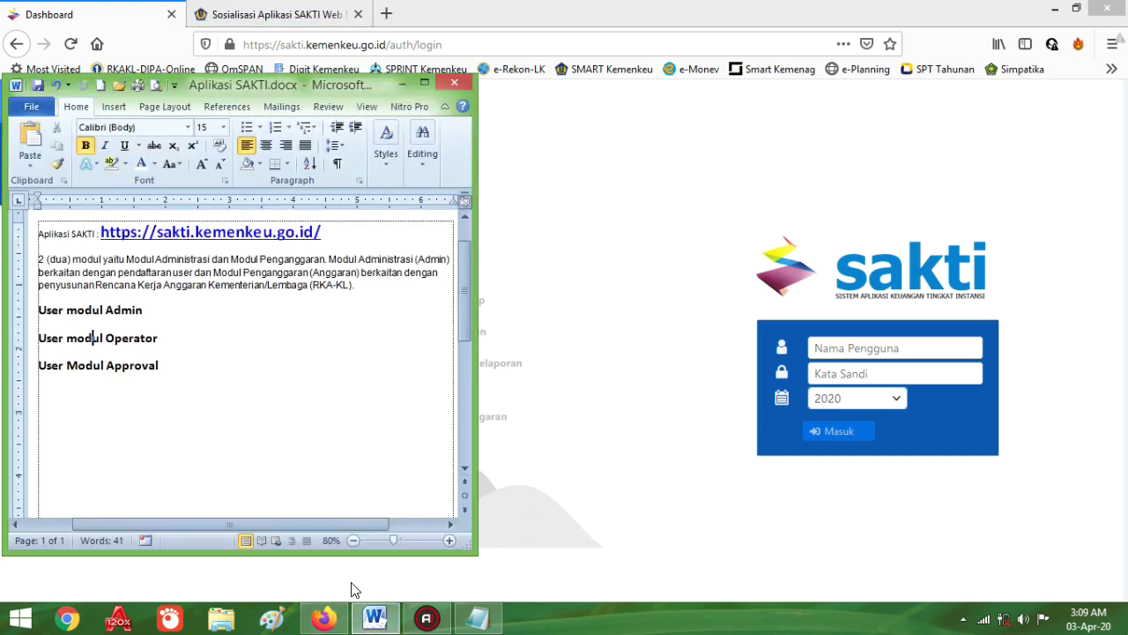
{"action": "left_click_drag", "start_coordinate": [168, 311], "coordinate": [46, 333]}
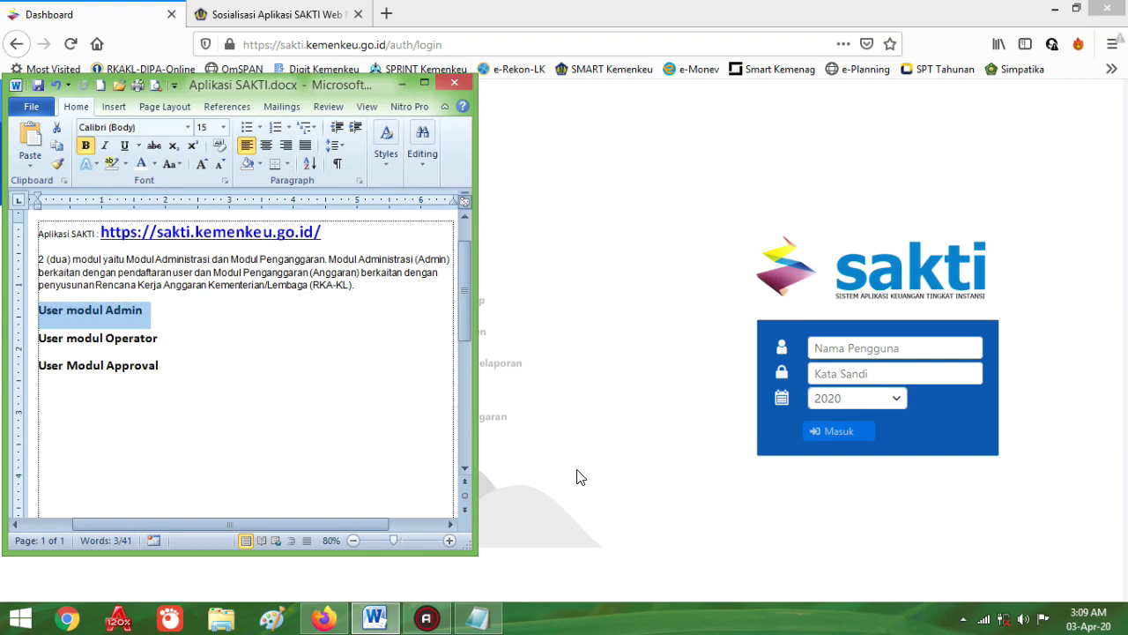
Step: Log in to SAKTI with the saved adm account
{"action": "left_click", "coordinate": [584, 424]}
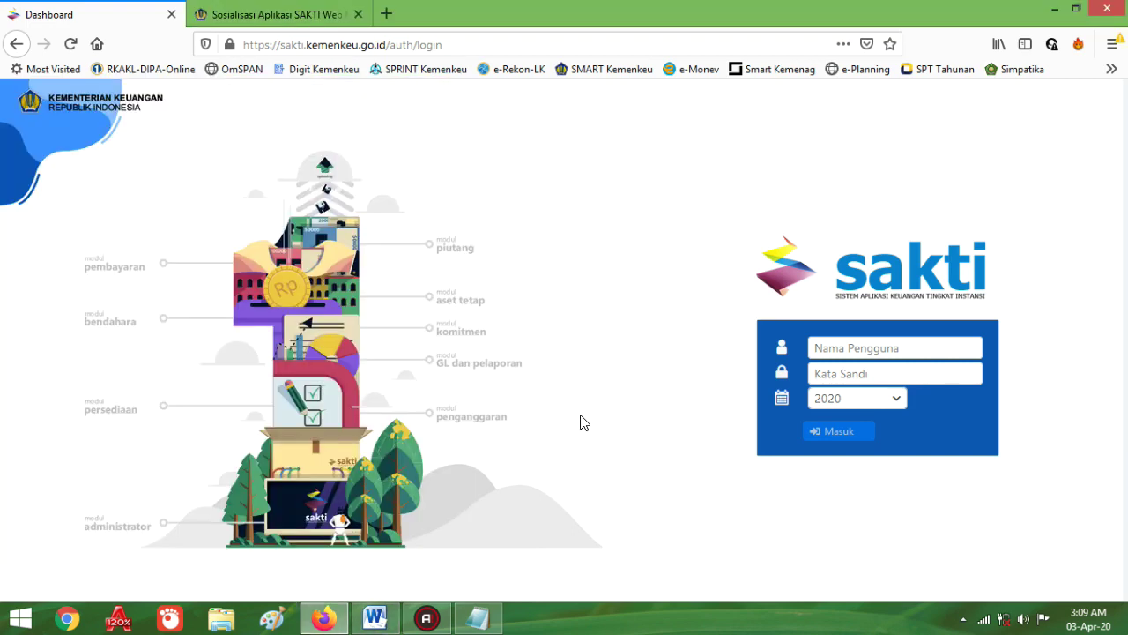
{"action": "left_click", "coordinate": [836, 346]}
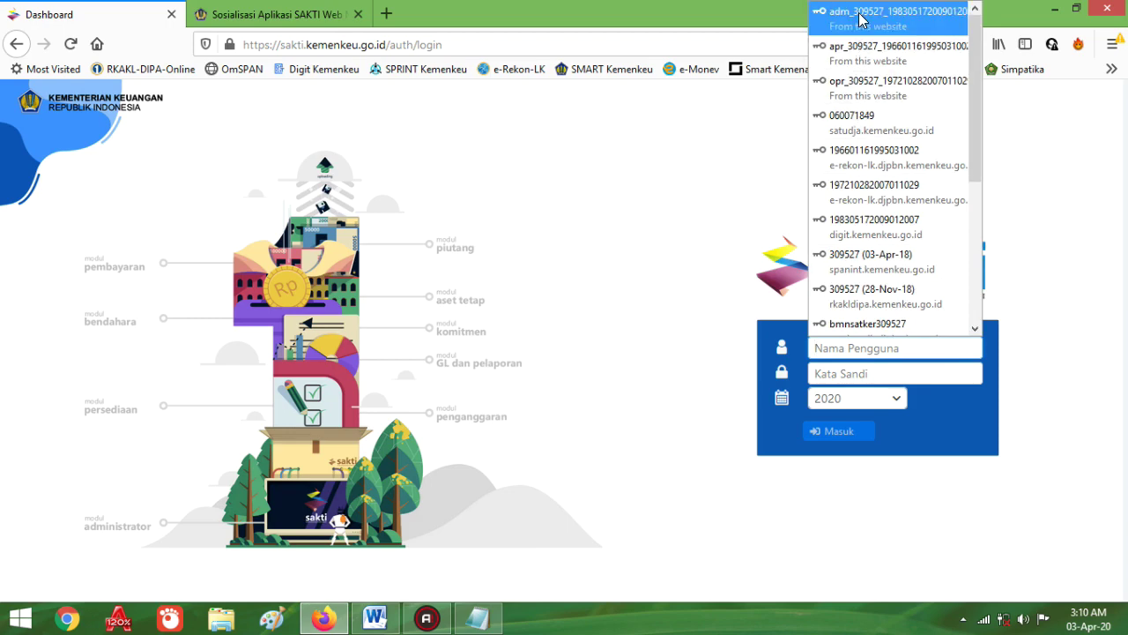
{"action": "left_click", "coordinate": [862, 12]}
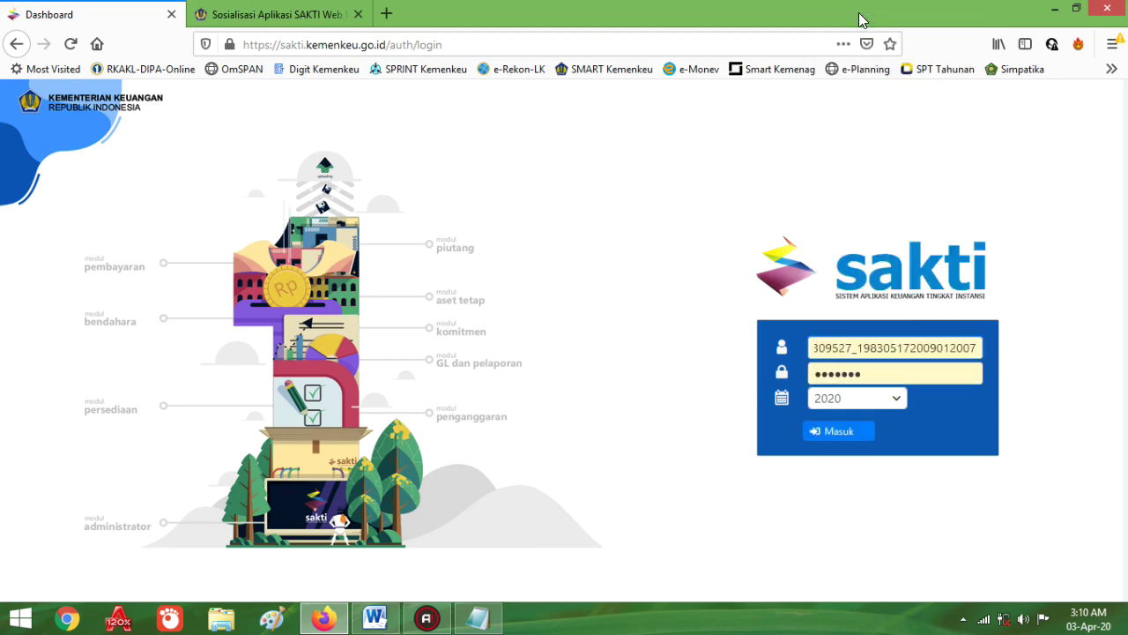
{"action": "left_click", "coordinate": [834, 434]}
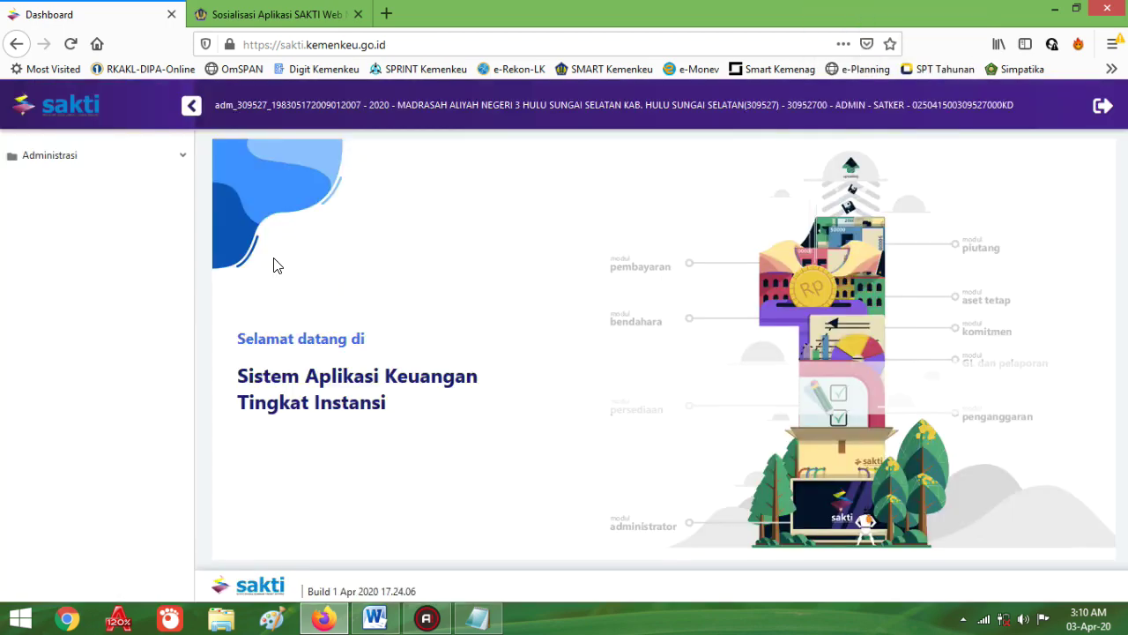
Step: Go to Administrasi > Umum > Penandatanganan > Penandatanganan to open the signatory form
{"action": "left_click", "coordinate": [51, 157]}
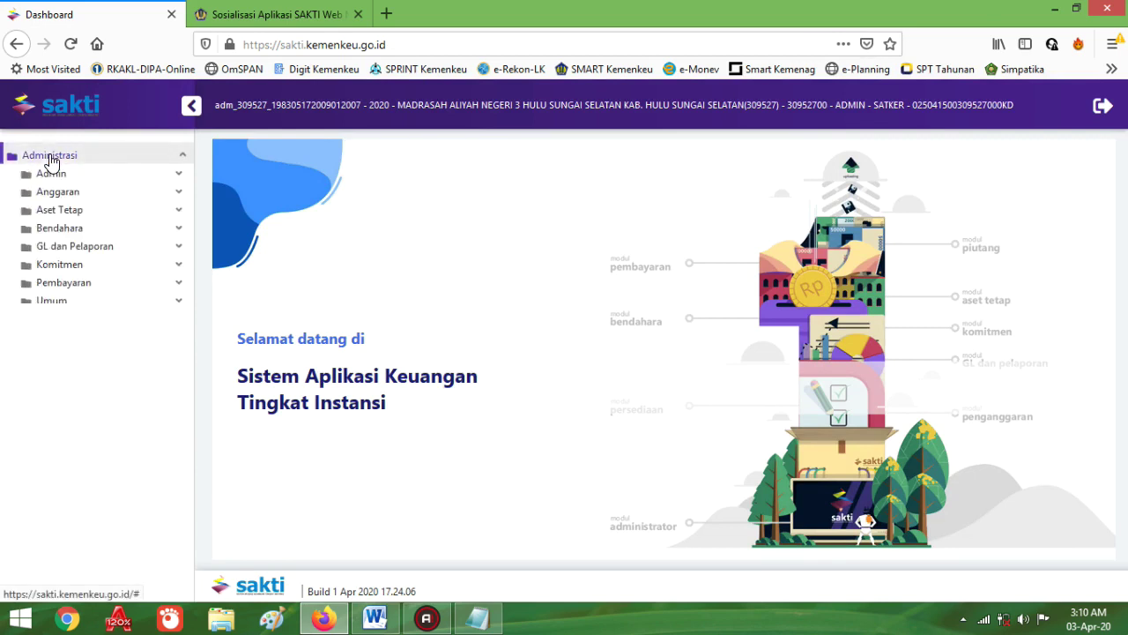
{"action": "left_click", "coordinate": [54, 302]}
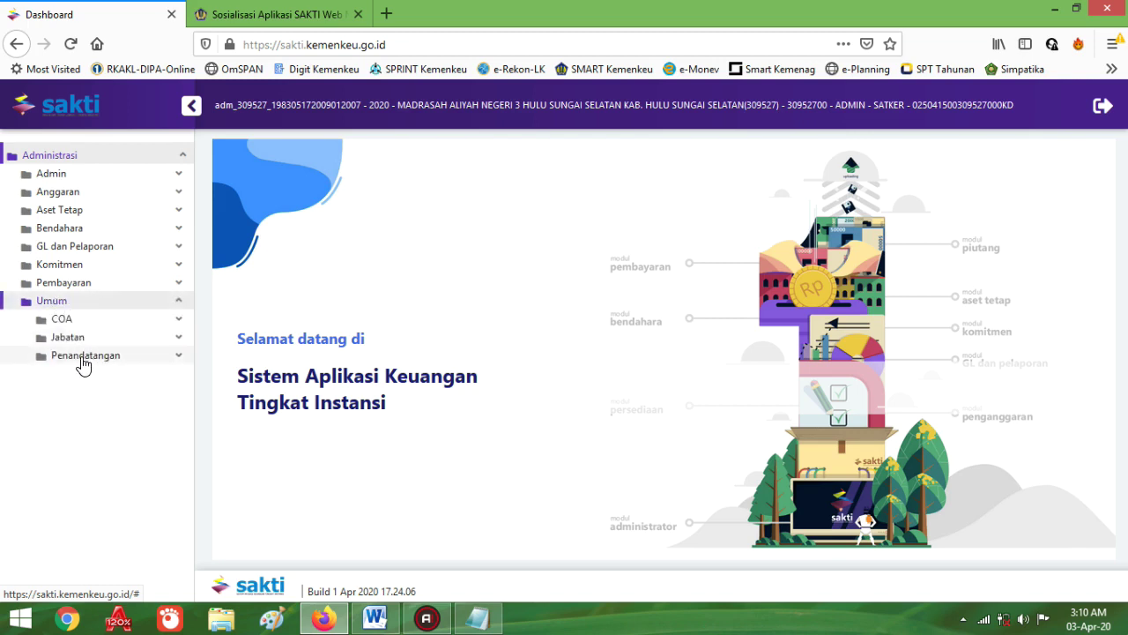
{"action": "left_click", "coordinate": [106, 360]}
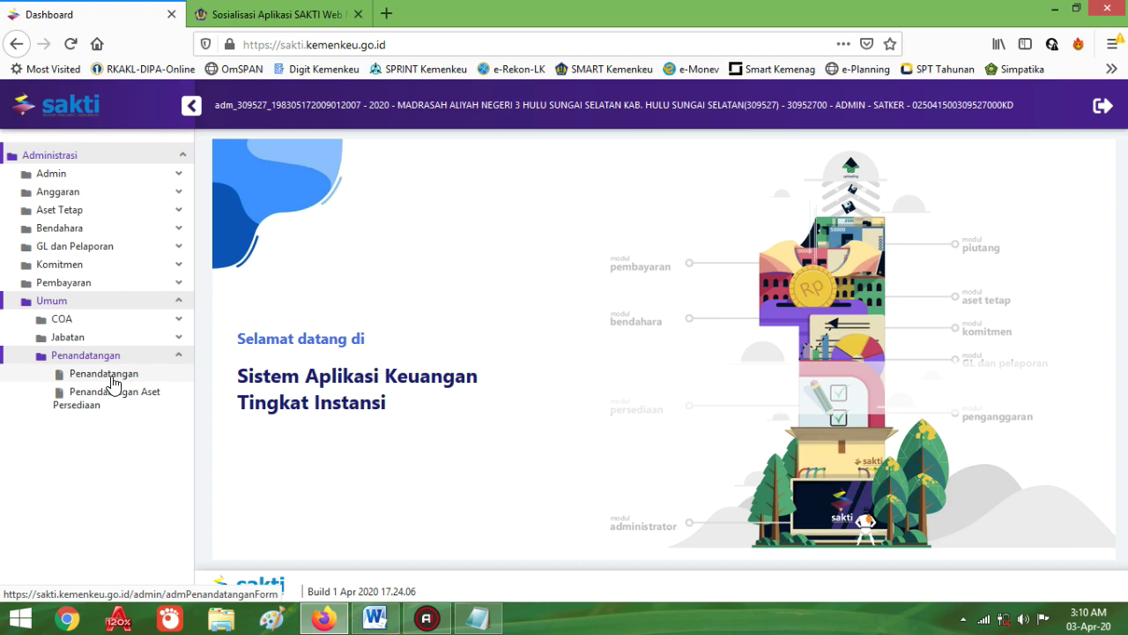
{"action": "left_click", "coordinate": [113, 381]}
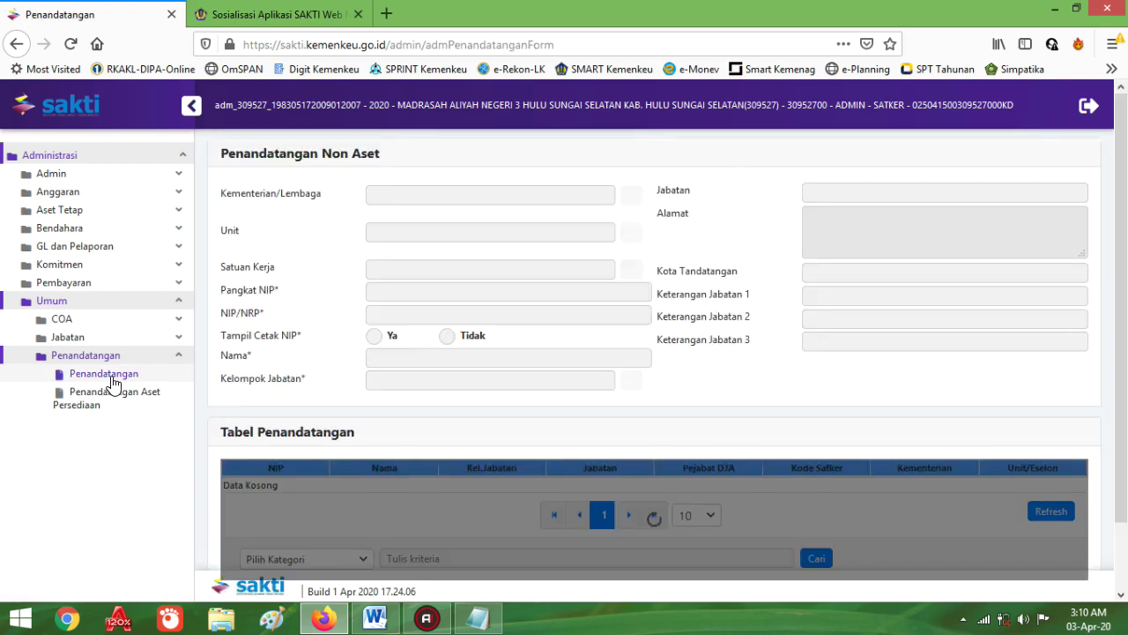
Step: Scroll down to the Tabel Penandatangan listing the PPK, KPA, SPM, MTR and BEN signatories
{"action": "scroll", "coordinate": [661, 456], "scroll_direction": "down", "scroll_amount": 1}
{"action": "scroll", "coordinate": [661, 456], "scroll_direction": "down", "scroll_amount": 1}
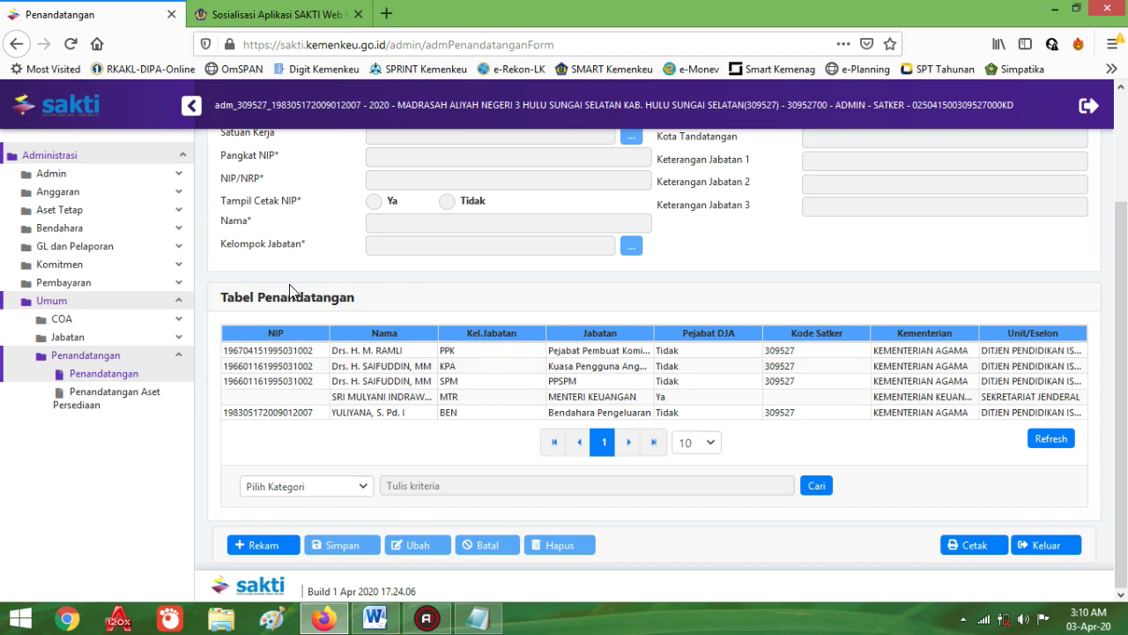
{"action": "scroll", "coordinate": [406, 448], "scroll_direction": "up", "scroll_amount": 1}
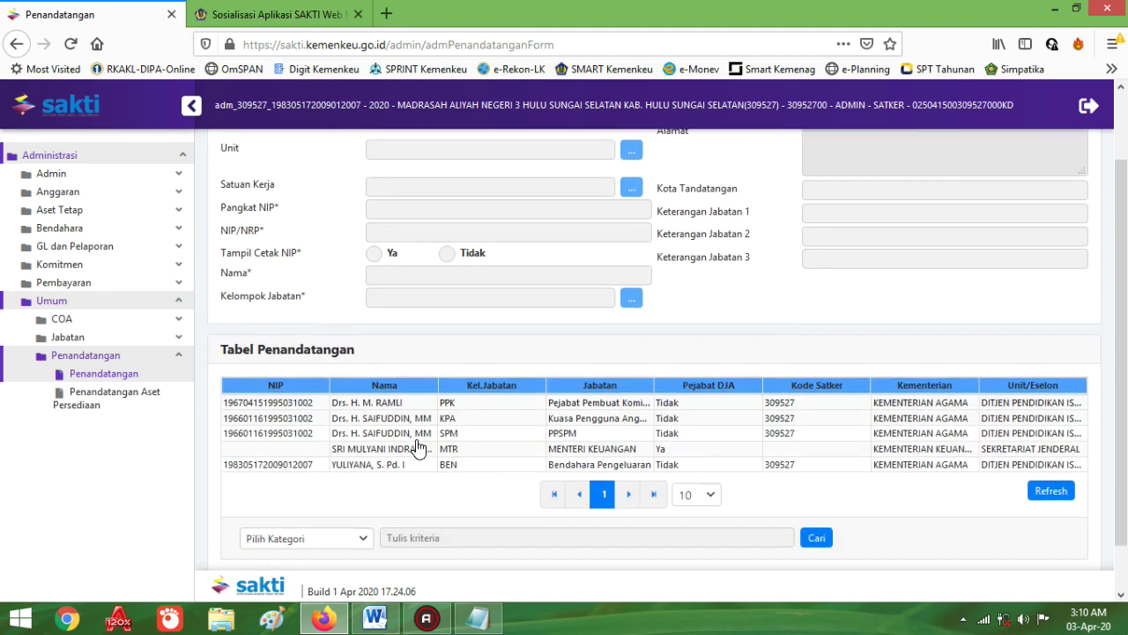
{"action": "scroll", "coordinate": [419, 447], "scroll_direction": "down", "scroll_amount": 1}
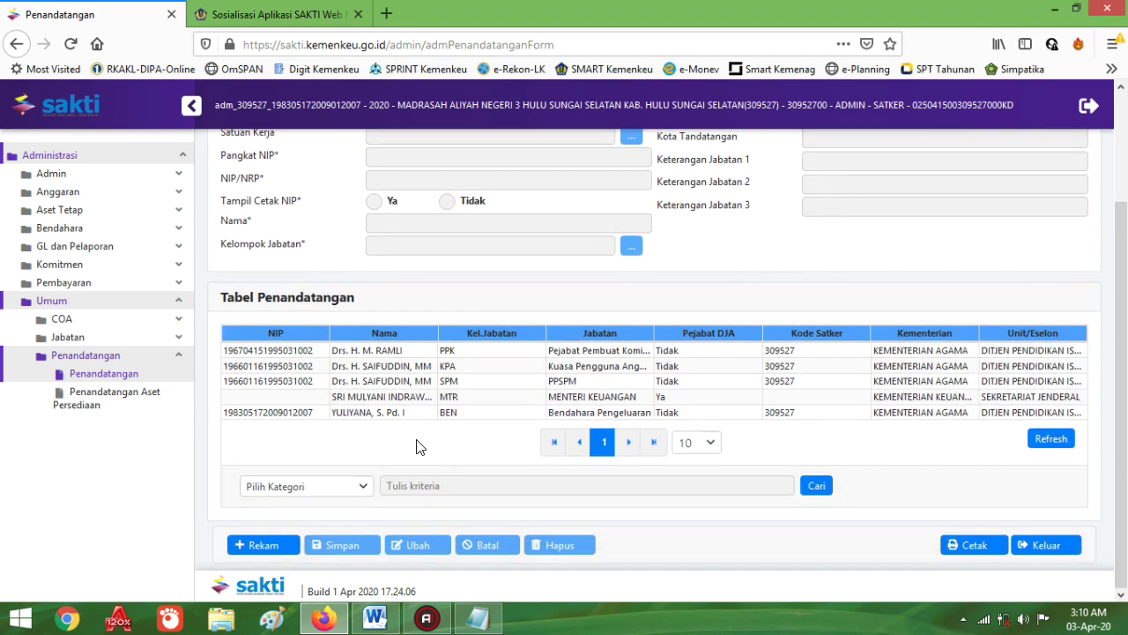
Step: Start a new signatory record with Rekam and go through the Pangkat NIP, NIP/NRP and Nama fields
{"action": "left_click", "coordinate": [261, 547]}
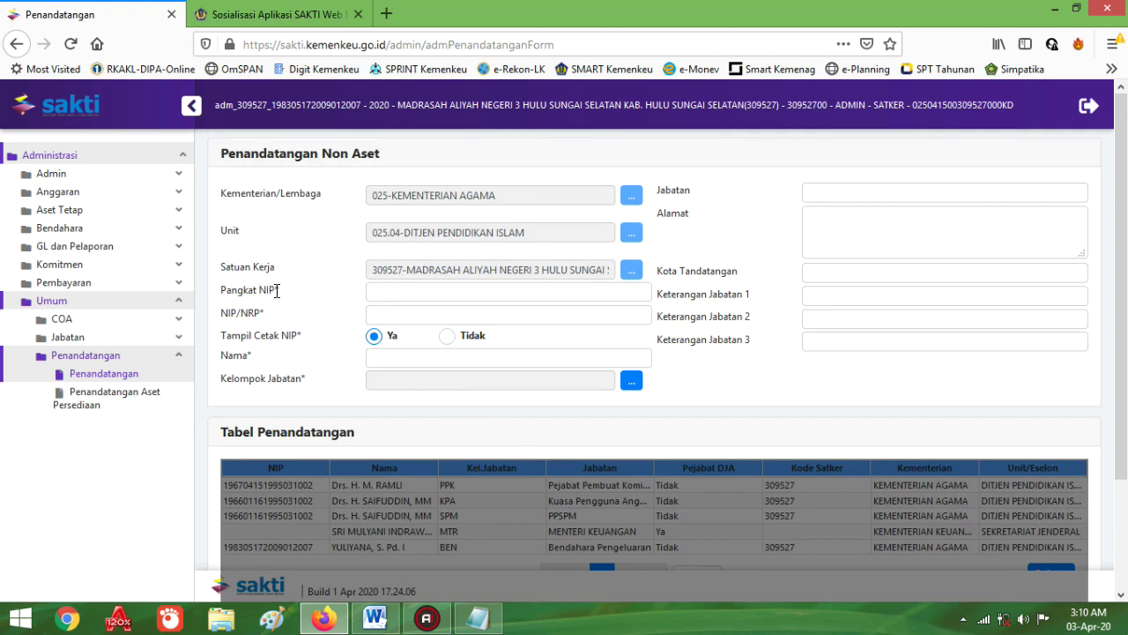
{"action": "left_click", "coordinate": [379, 292]}
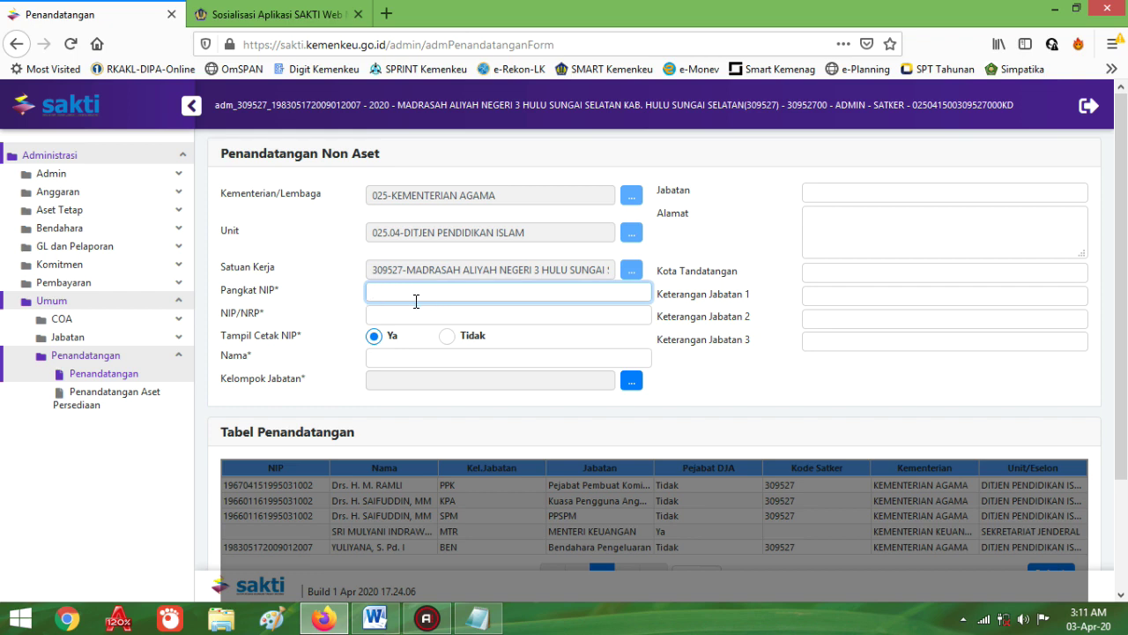
{"action": "left_click", "coordinate": [374, 313]}
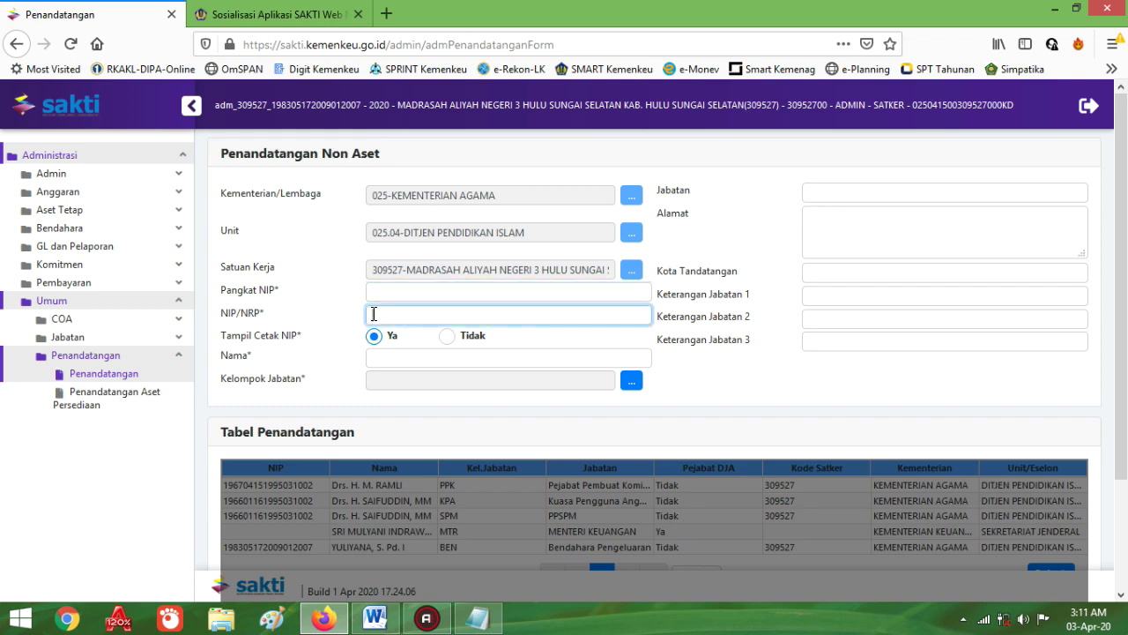
{"action": "left_click", "coordinate": [388, 358]}
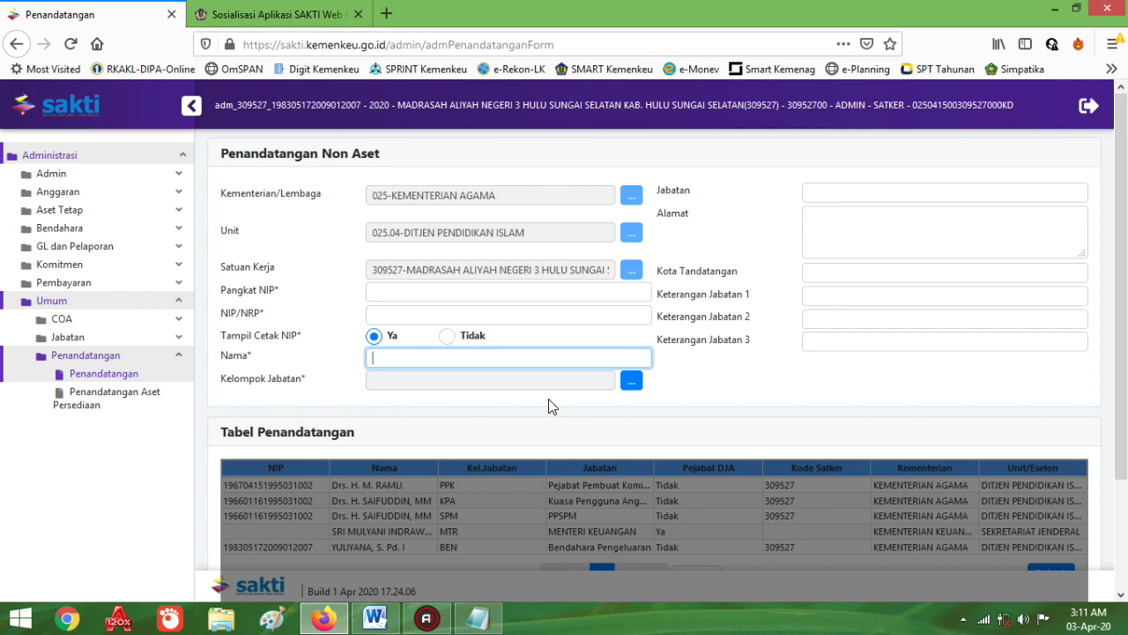
{"action": "left_click", "coordinate": [632, 384]}
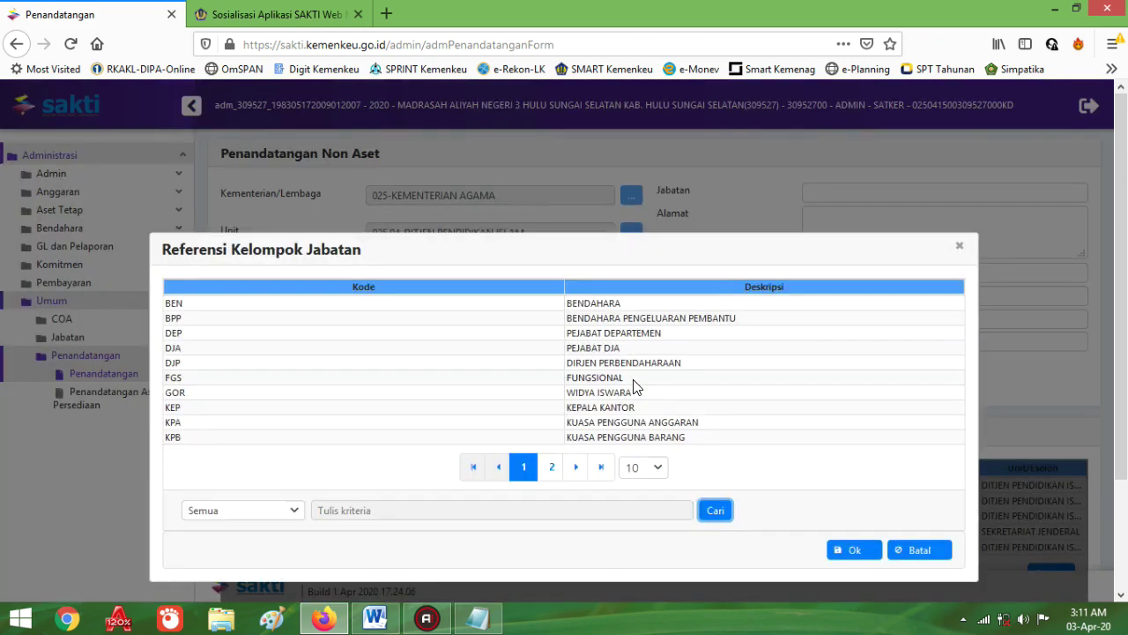
{"action": "left_click", "coordinate": [597, 303]}
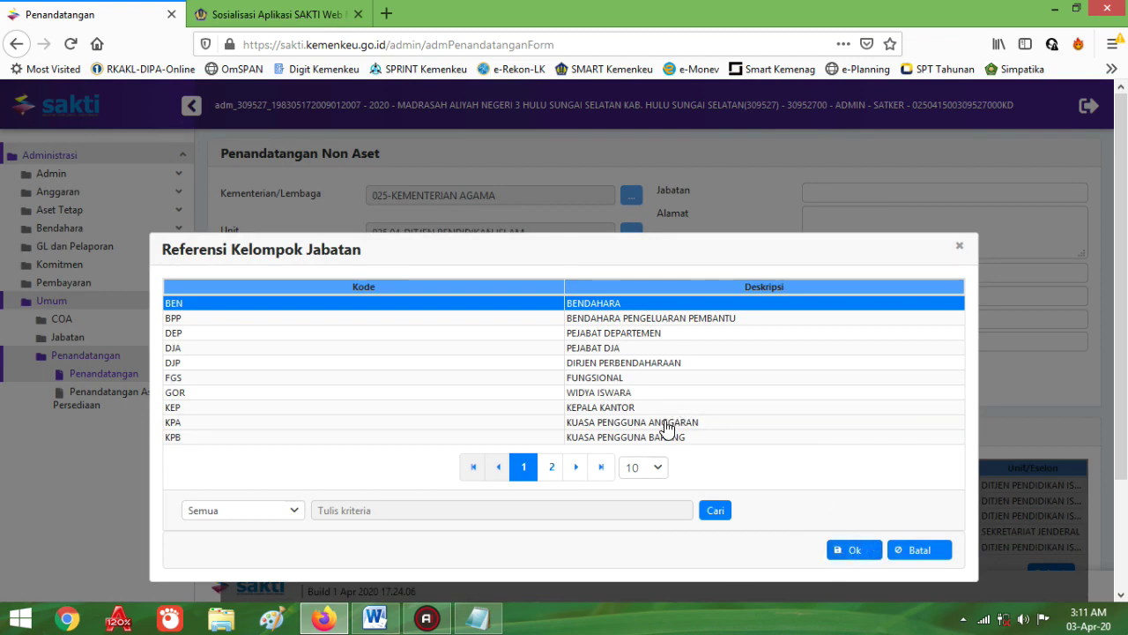
{"action": "left_click", "coordinate": [657, 423]}
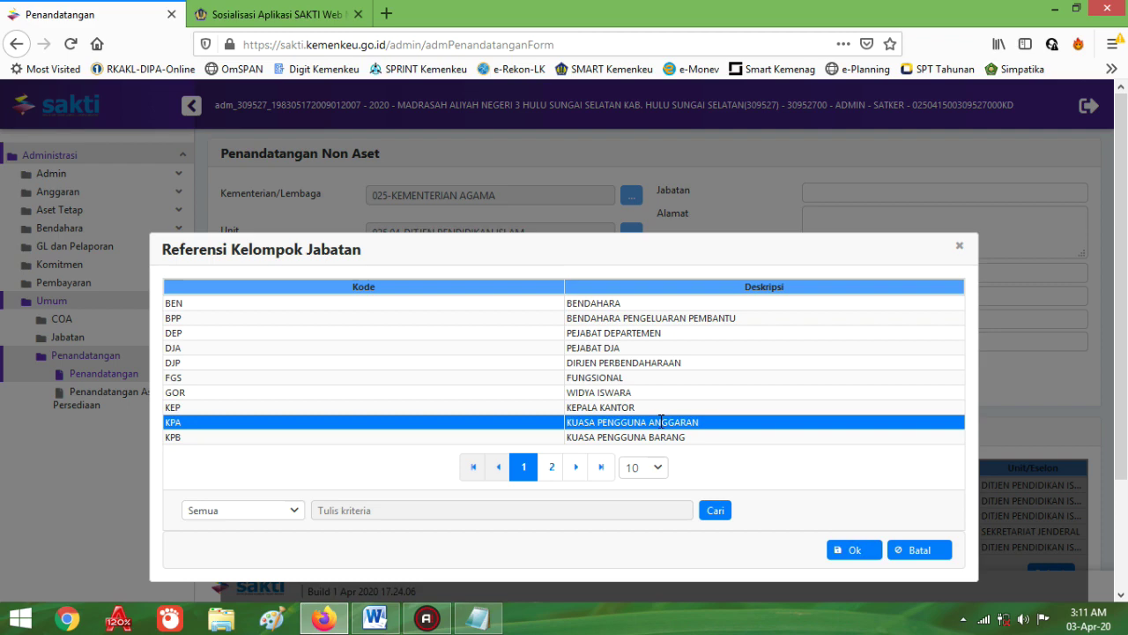
{"action": "left_click", "coordinate": [550, 469]}
{"action": "left_click", "coordinate": [594, 320]}
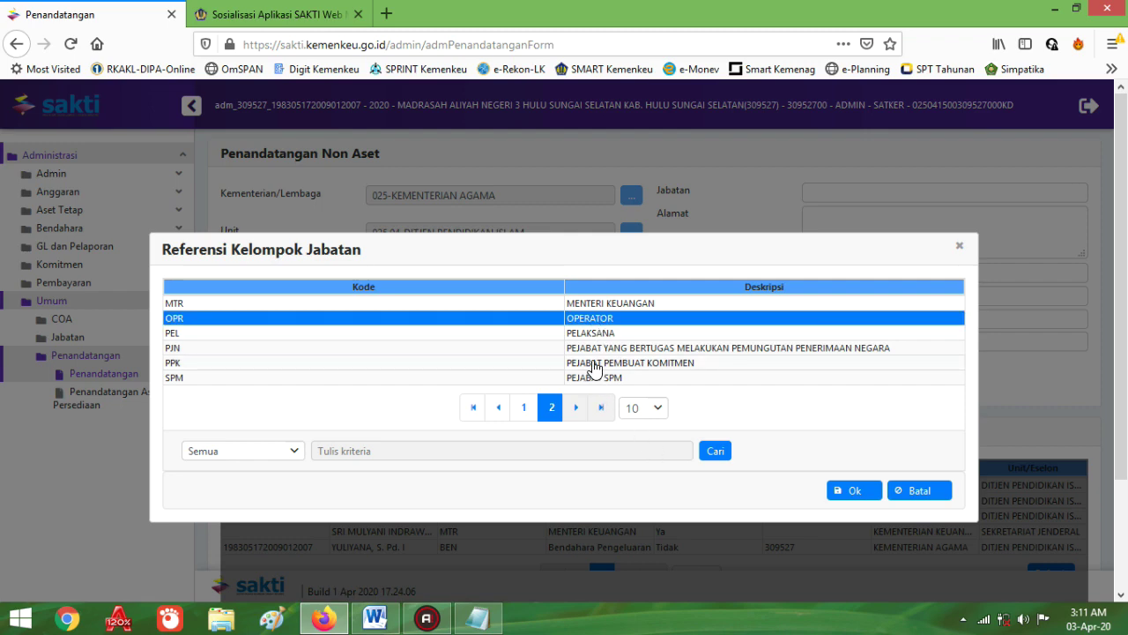
{"action": "left_click", "coordinate": [594, 361]}
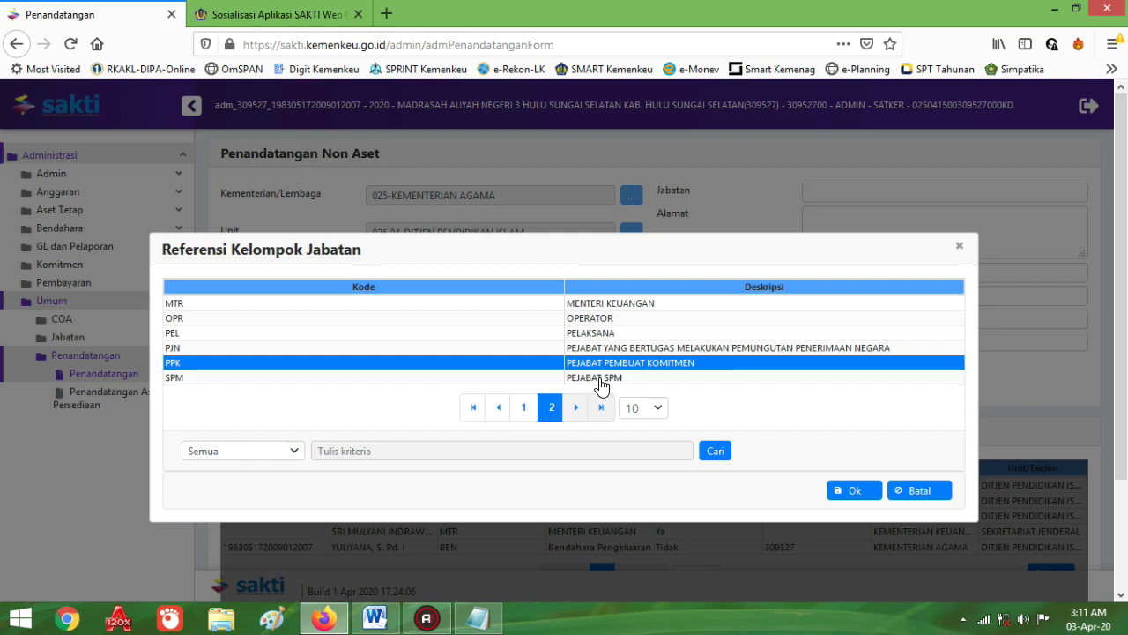
{"action": "left_click", "coordinate": [601, 379]}
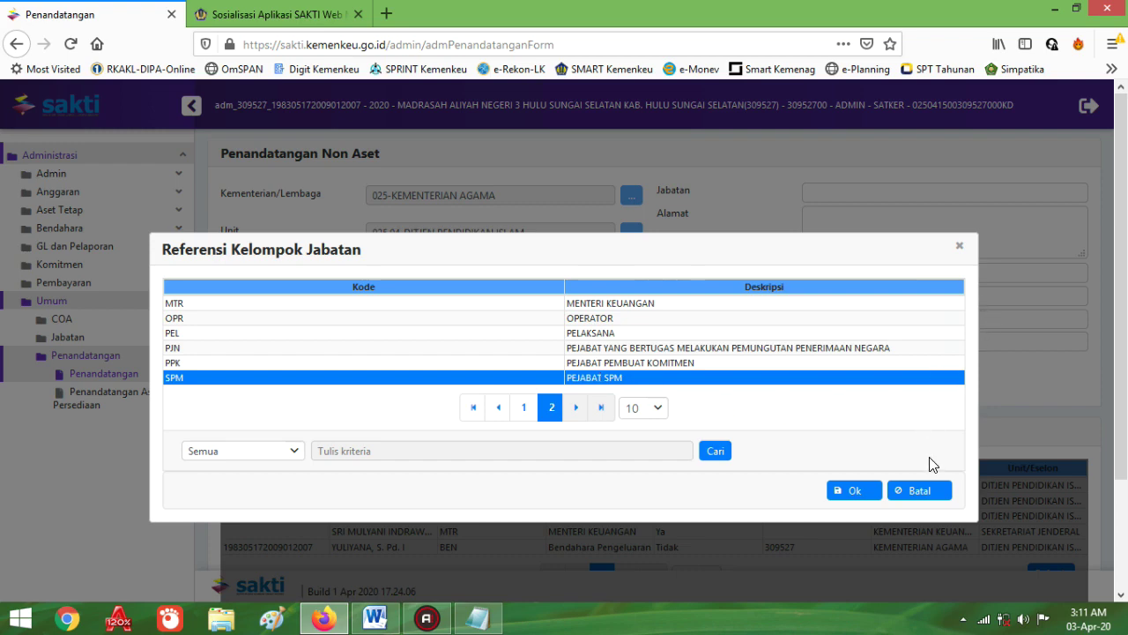
{"action": "left_click", "coordinate": [924, 497]}
{"action": "scroll", "coordinate": [582, 468], "scroll_direction": "down", "scroll_amount": 2}
{"action": "scroll", "coordinate": [628, 453], "scroll_direction": "up", "scroll_amount": 2}
Step: Go through the Jabatan, Alamat and Kota Tandatangan fields of the new signatory entry
{"action": "left_click", "coordinate": [820, 193]}
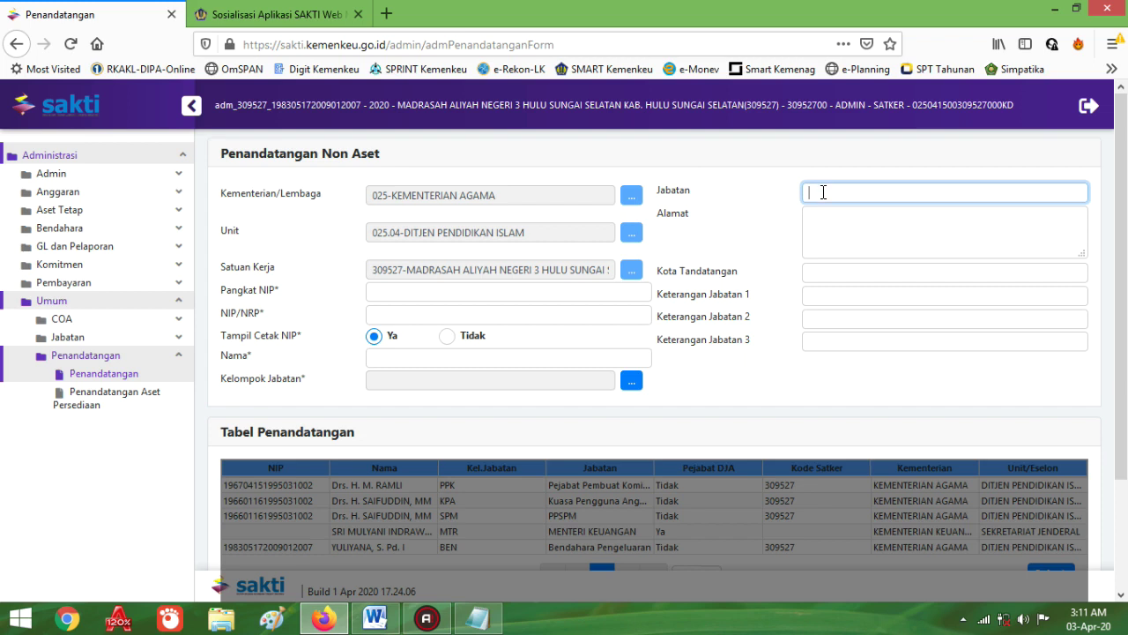
{"action": "left_click", "coordinate": [809, 220]}
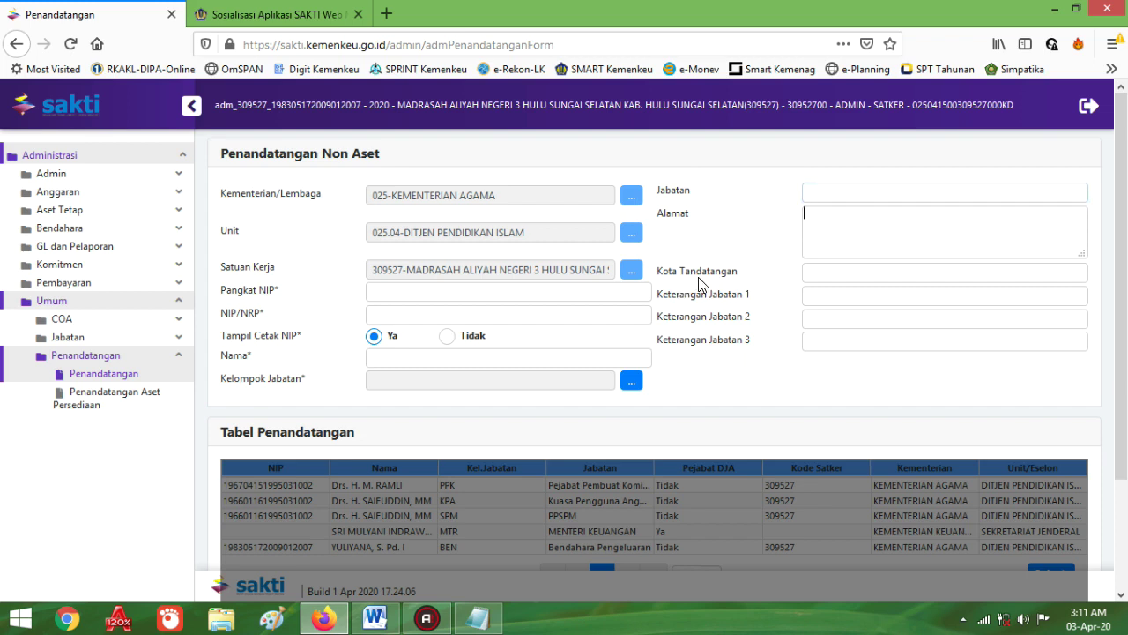
{"action": "left_click", "coordinate": [811, 272]}
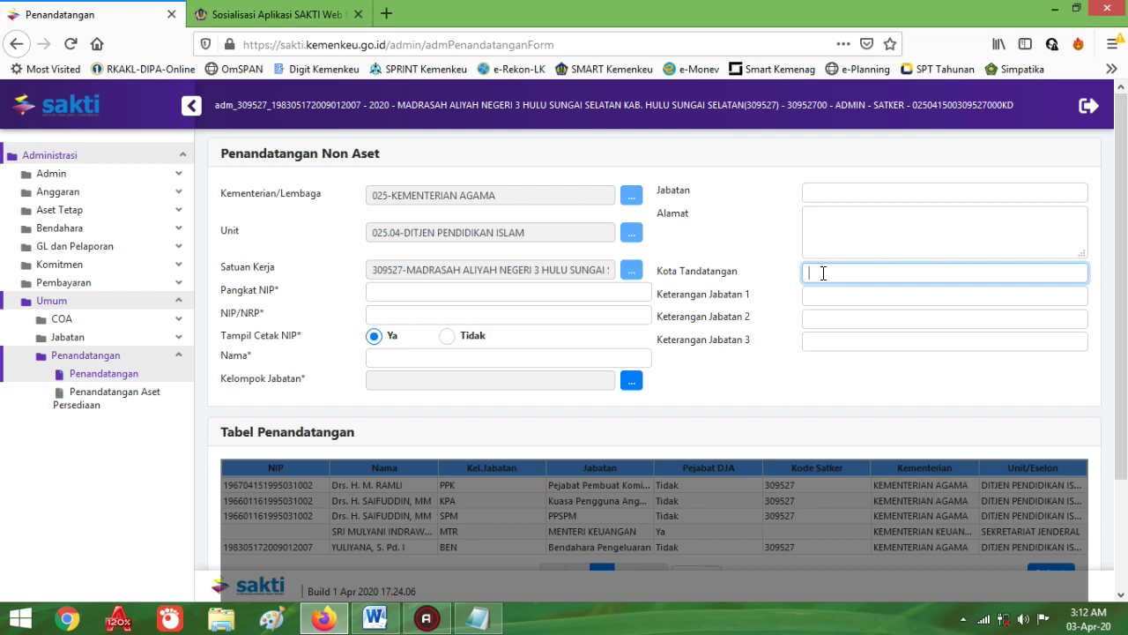
{"action": "scroll", "coordinate": [633, 347], "scroll_direction": "down", "scroll_amount": 3}
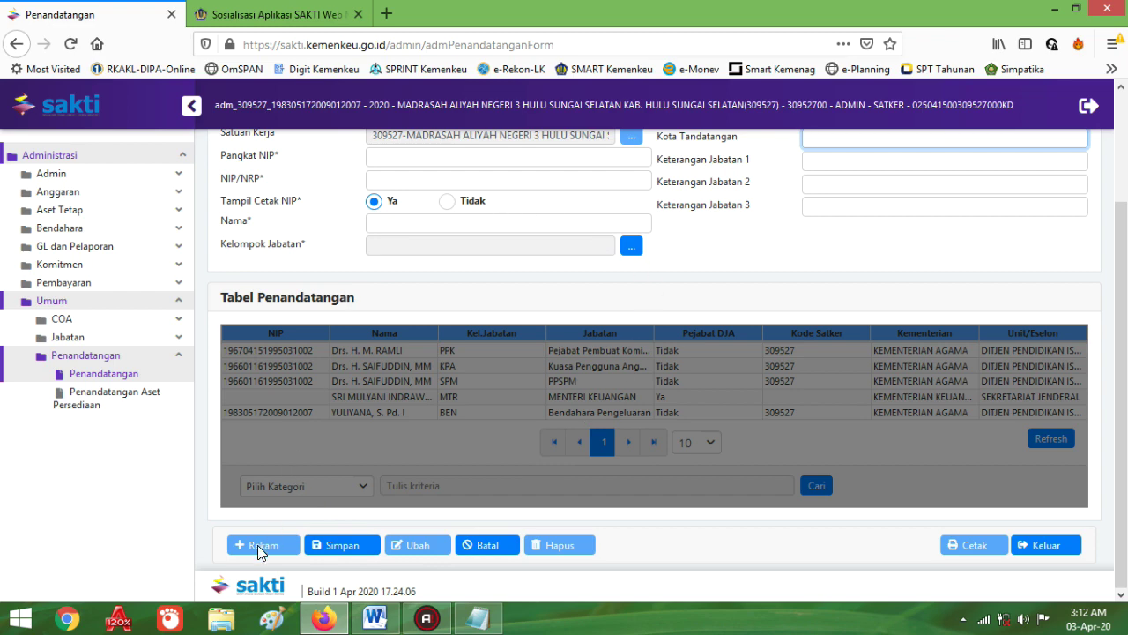
{"action": "scroll", "coordinate": [488, 506], "scroll_direction": "up", "scroll_amount": 3}
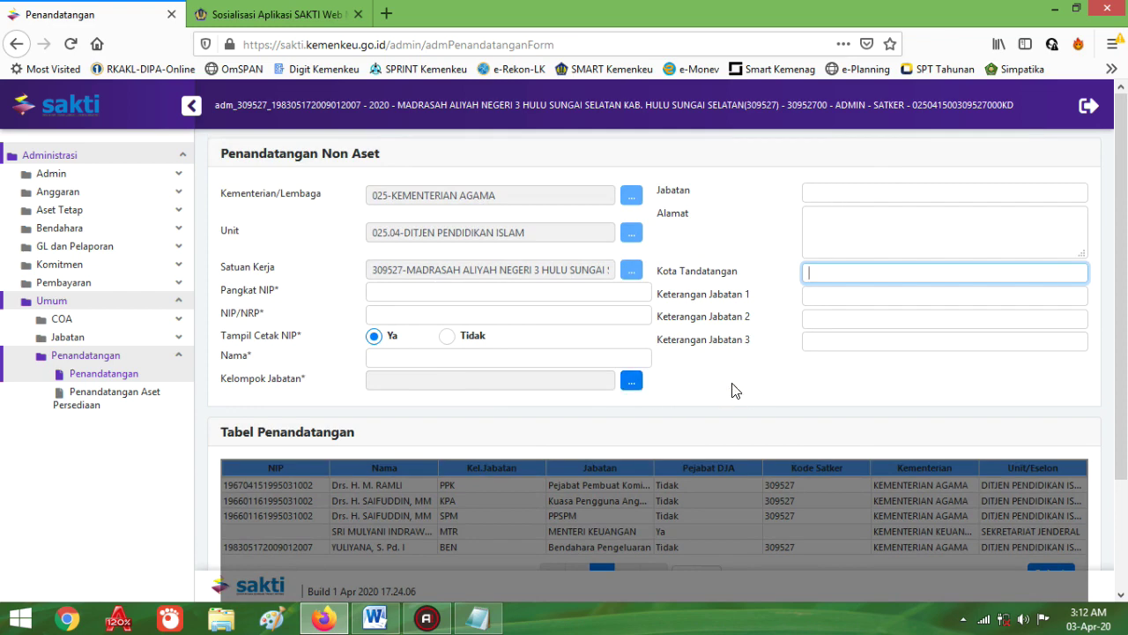
{"action": "scroll", "coordinate": [732, 390], "scroll_direction": "down", "scroll_amount": 3}
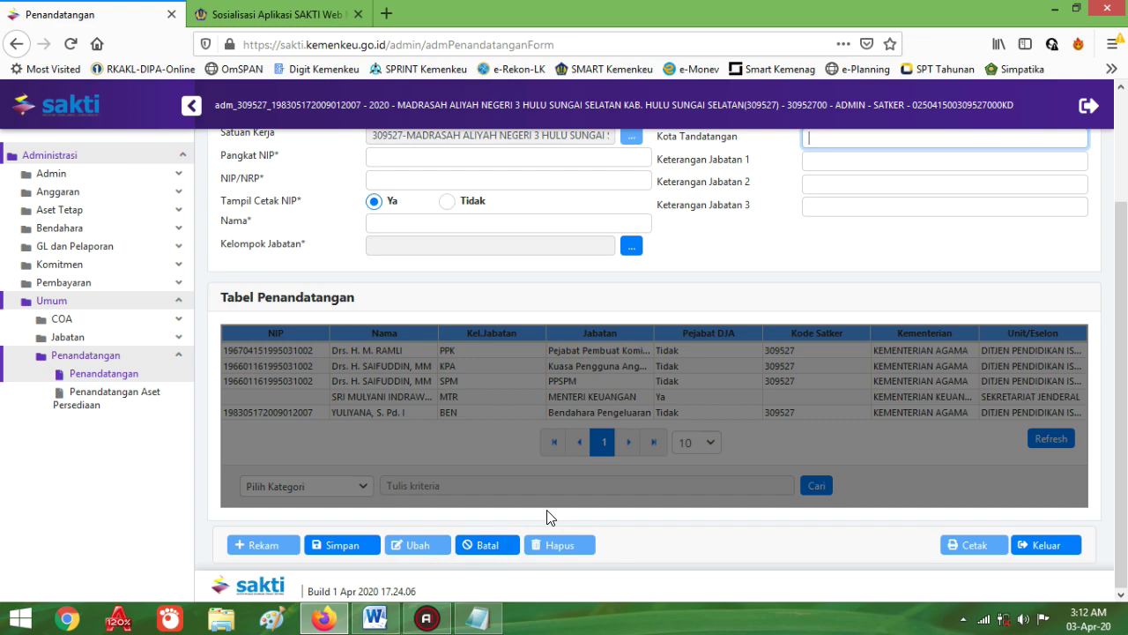
Step: Cancel the new signatory entry with Batal, clearing and locking the form
{"action": "left_click", "coordinate": [488, 547]}
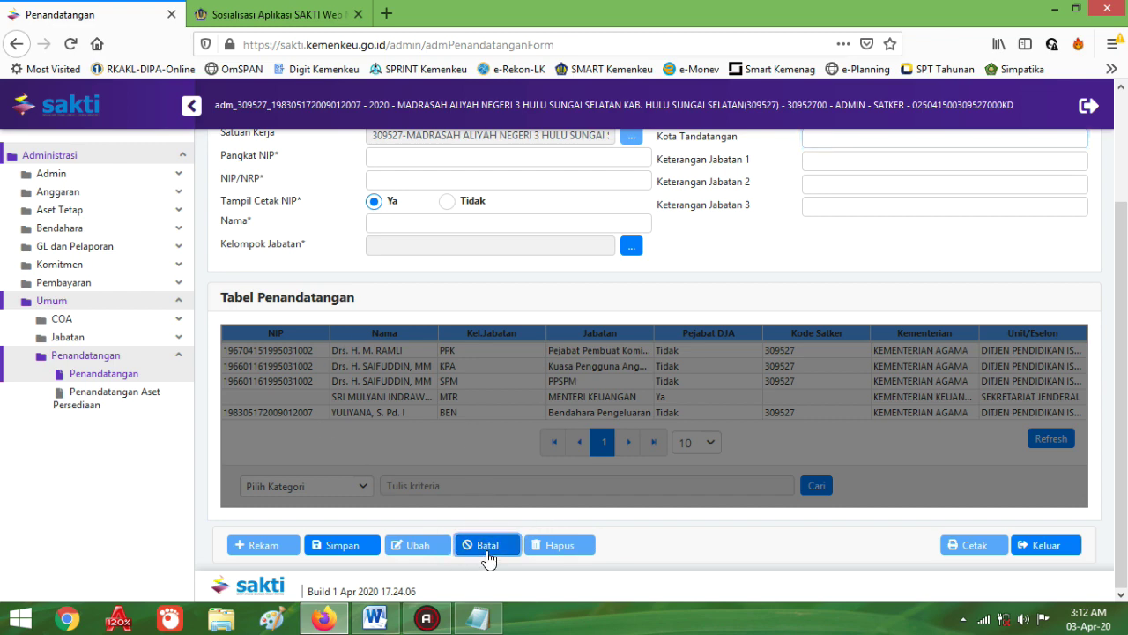
{"action": "scroll", "coordinate": [774, 456], "scroll_direction": "up", "scroll_amount": 3}
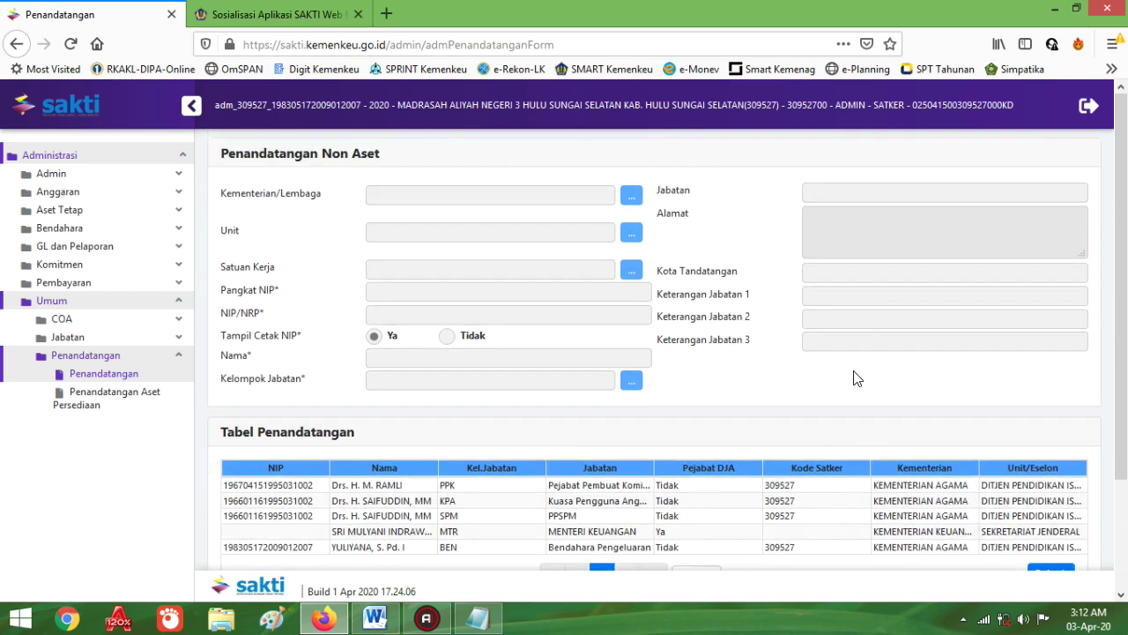
{"action": "scroll", "coordinate": [697, 344], "scroll_direction": "down", "scroll_amount": 3}
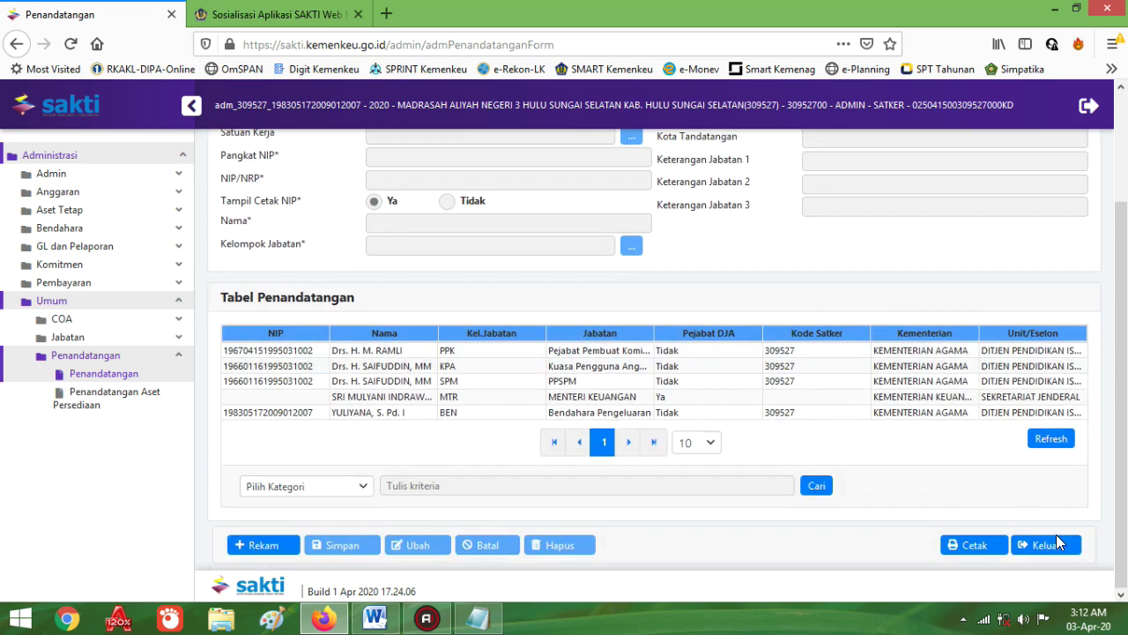
Step: Close the signatory form with Keluar and log out of the admin account, confirming both with Ya
{"action": "left_click", "coordinate": [1057, 550]}
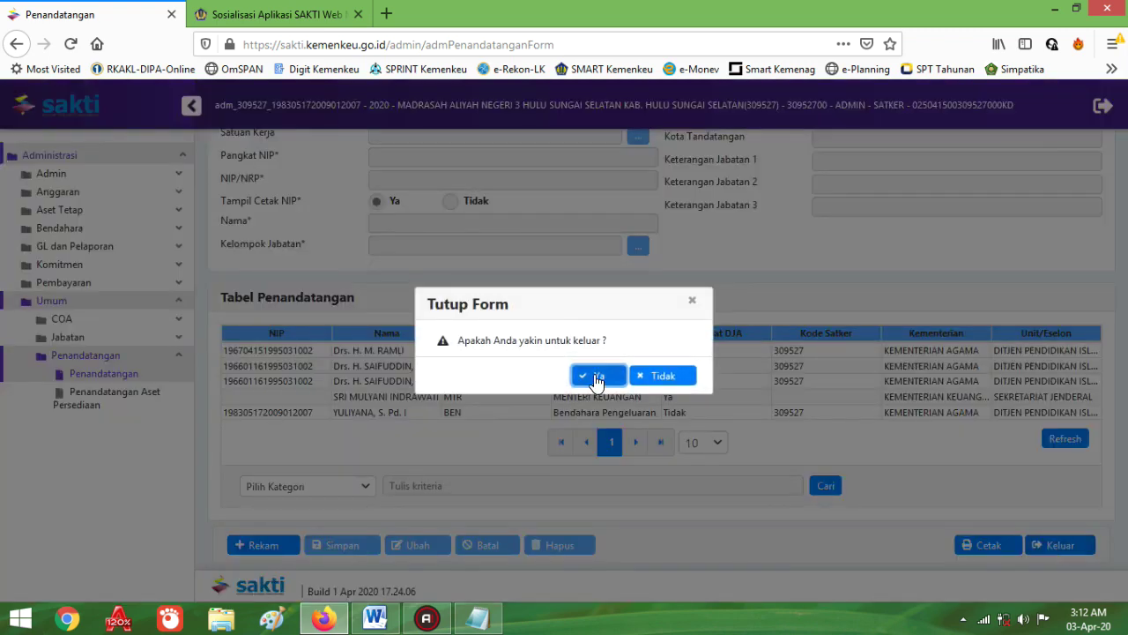
{"action": "left_click", "coordinate": [597, 378]}
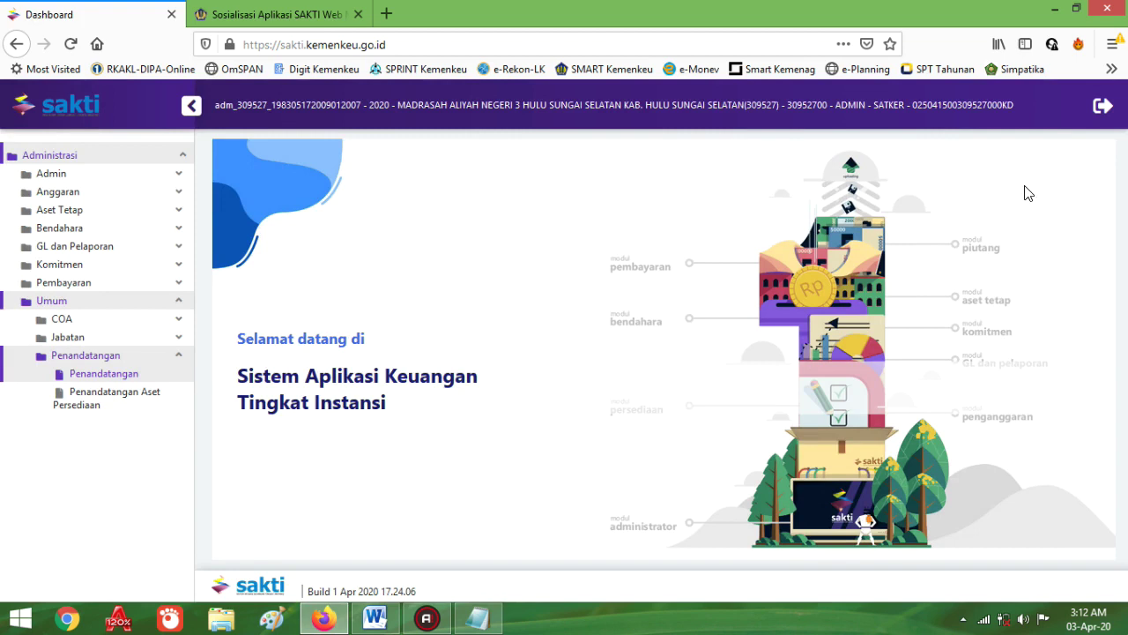
{"action": "left_click", "coordinate": [1102, 107]}
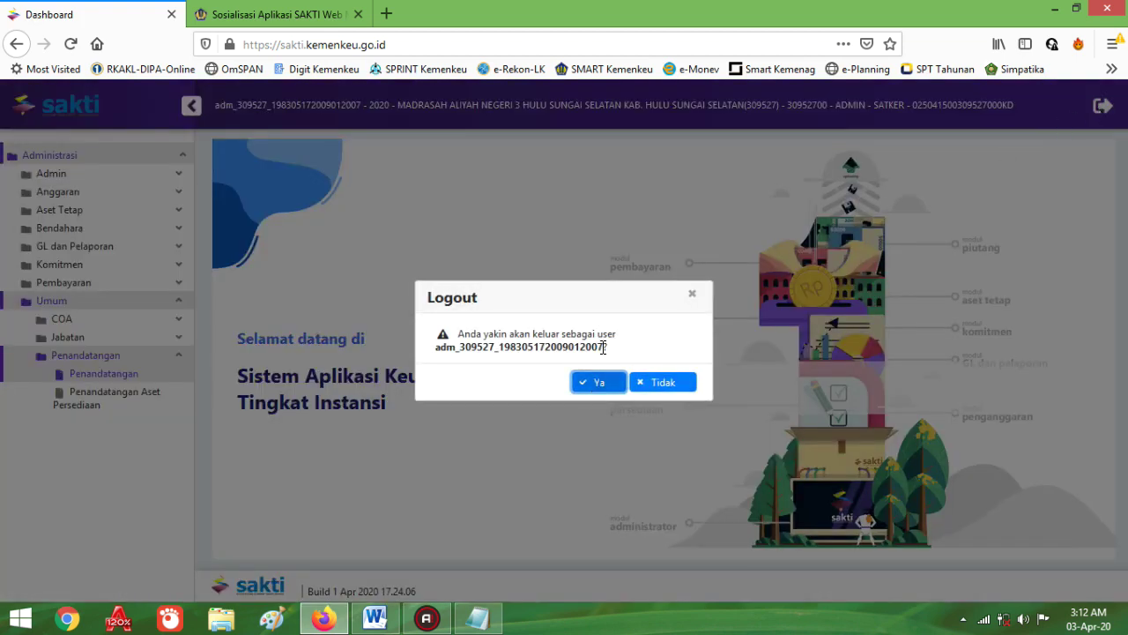
{"action": "left_click", "coordinate": [597, 380]}
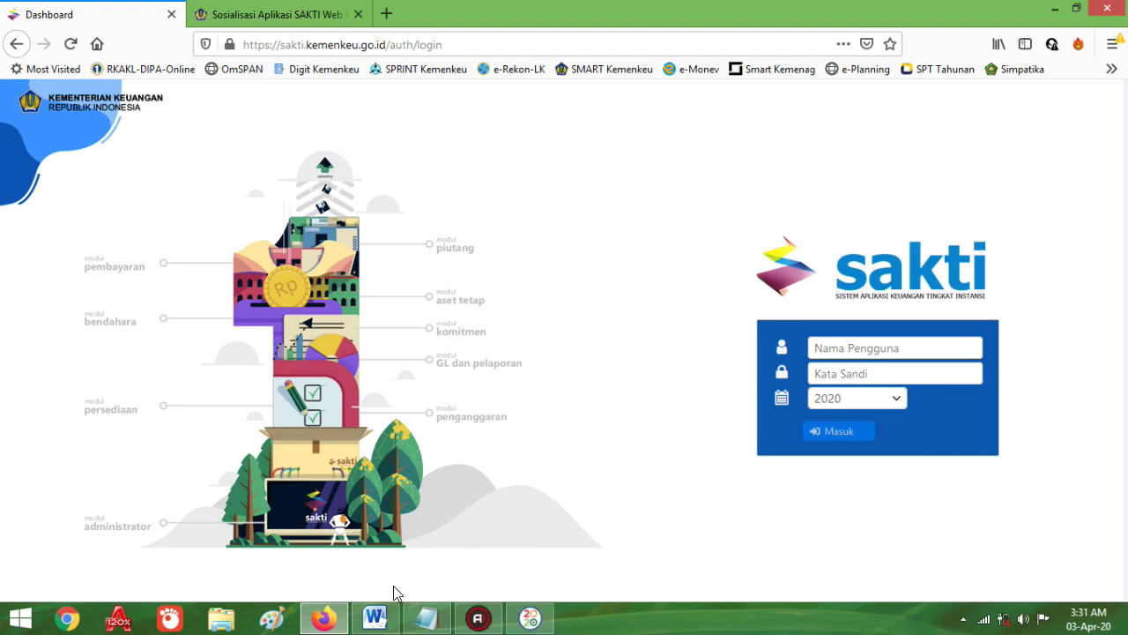
{"action": "left_click", "coordinate": [376, 618]}
{"action": "scroll", "coordinate": [439, 399], "scroll_direction": "up", "scroll_amount": 3}
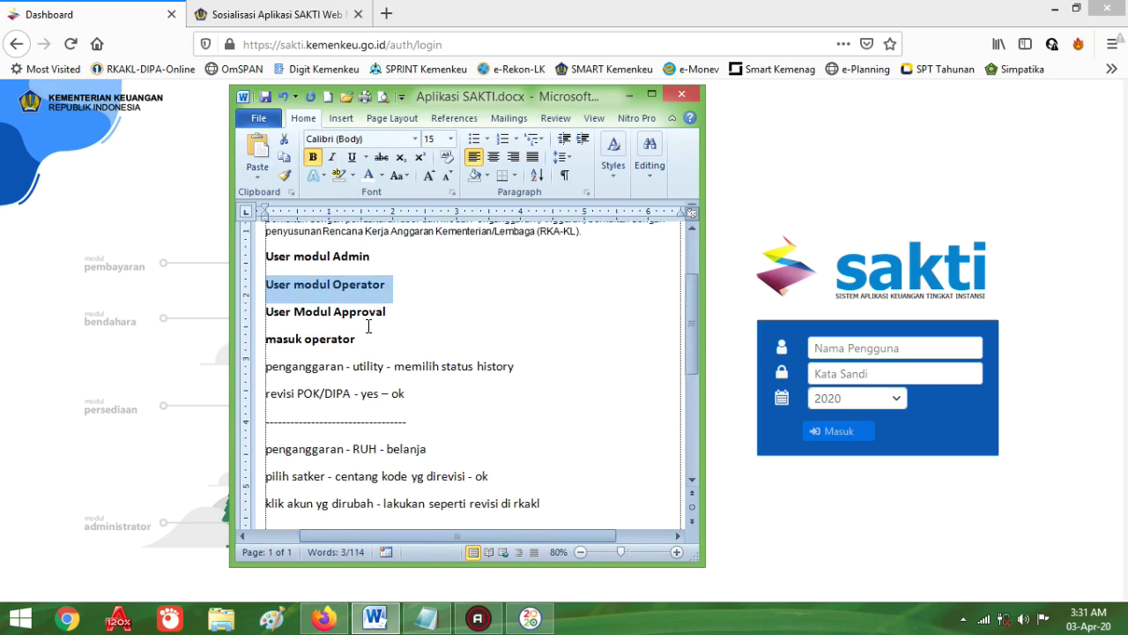
{"action": "left_click", "coordinate": [332, 291]}
{"action": "left_click_drag", "start_coordinate": [266, 284], "coordinate": [385, 287]}
{"action": "left_click", "coordinate": [732, 368]}
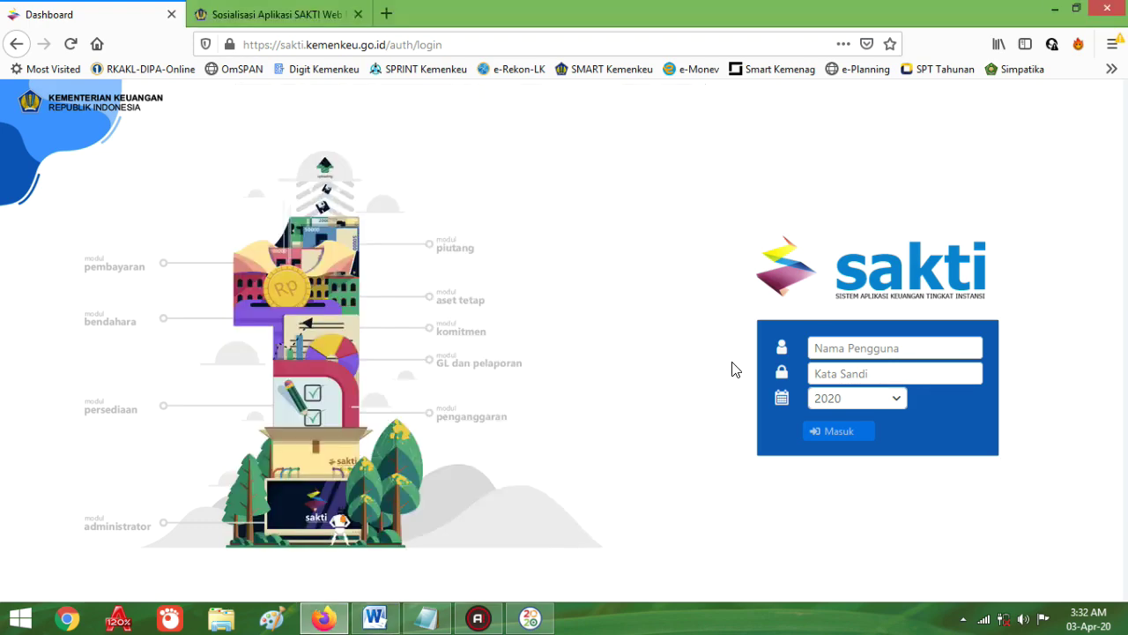
Step: Sign in to SAKTI with the saved opr operator account
{"action": "left_click", "coordinate": [826, 346]}
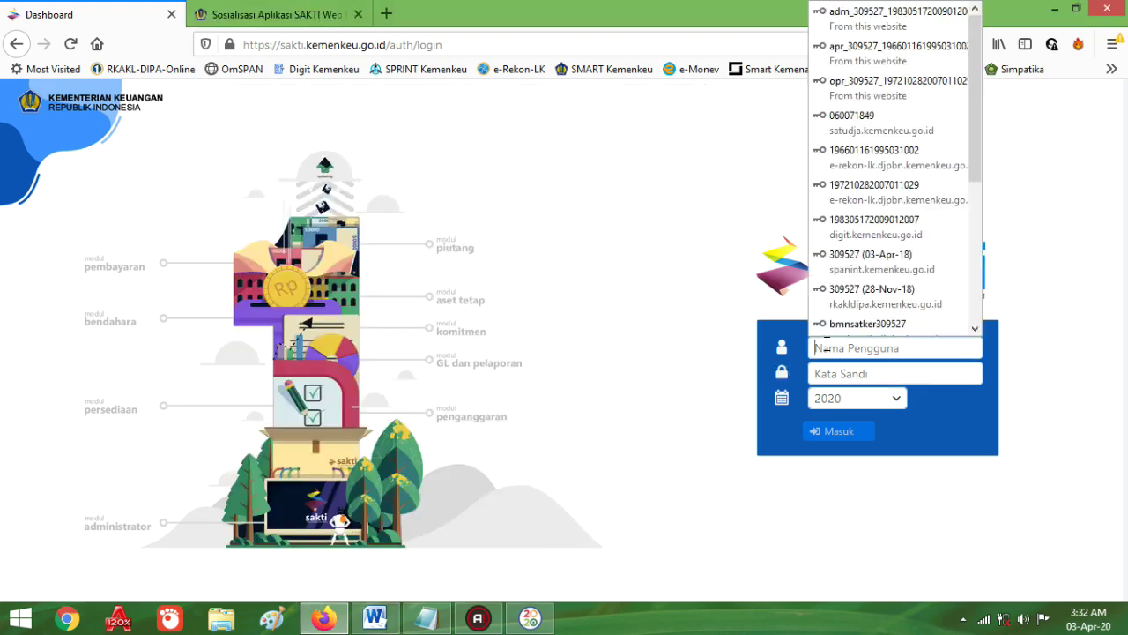
{"action": "left_click", "coordinate": [876, 85]}
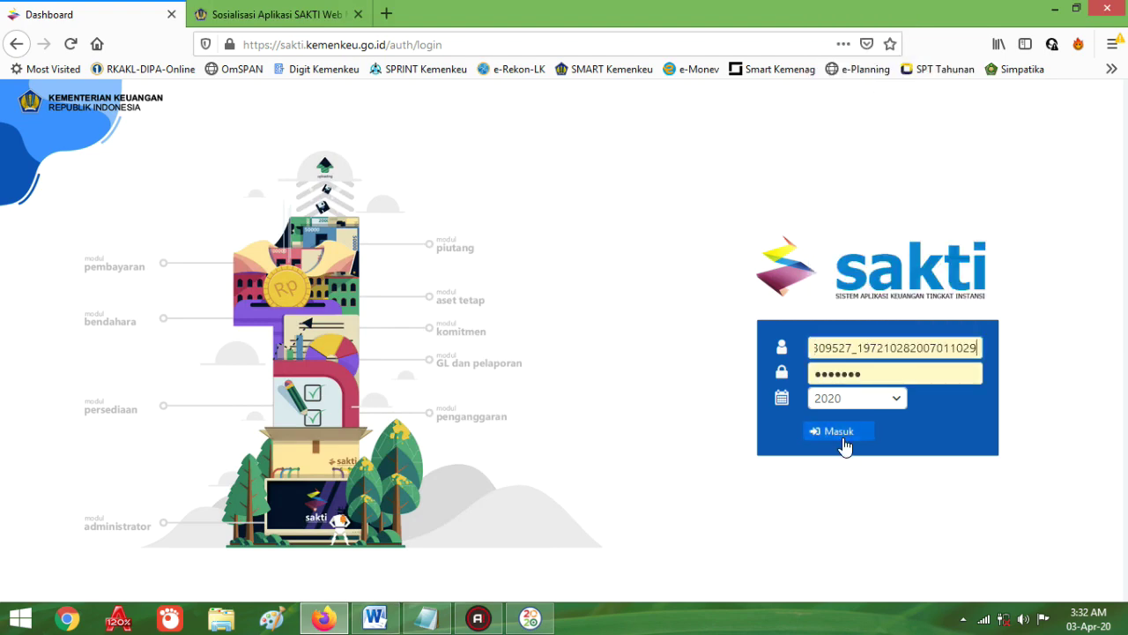
{"action": "left_click", "coordinate": [838, 431]}
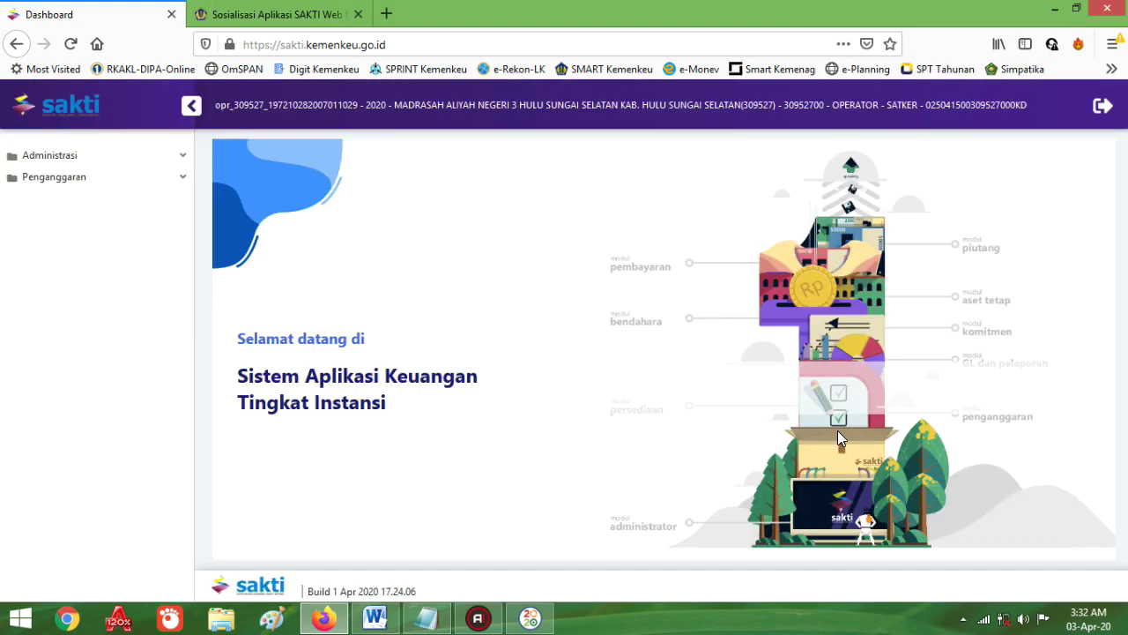
Step: Go to Penganggaran > Utility > Memilih Status History
{"action": "left_click", "coordinate": [74, 181]}
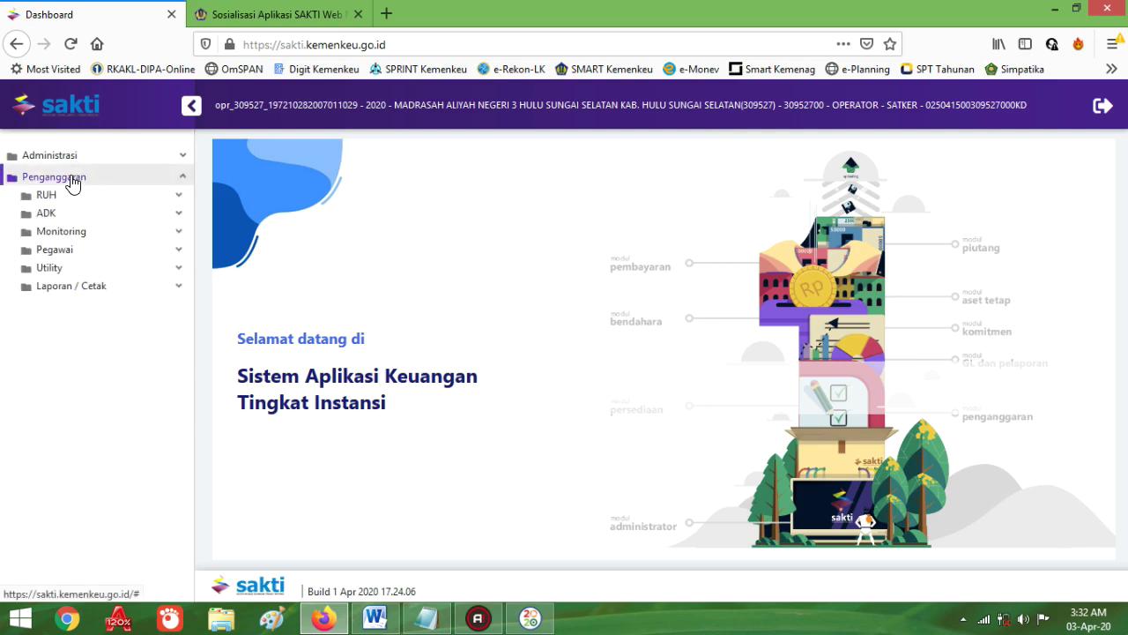
{"action": "left_click", "coordinate": [51, 269]}
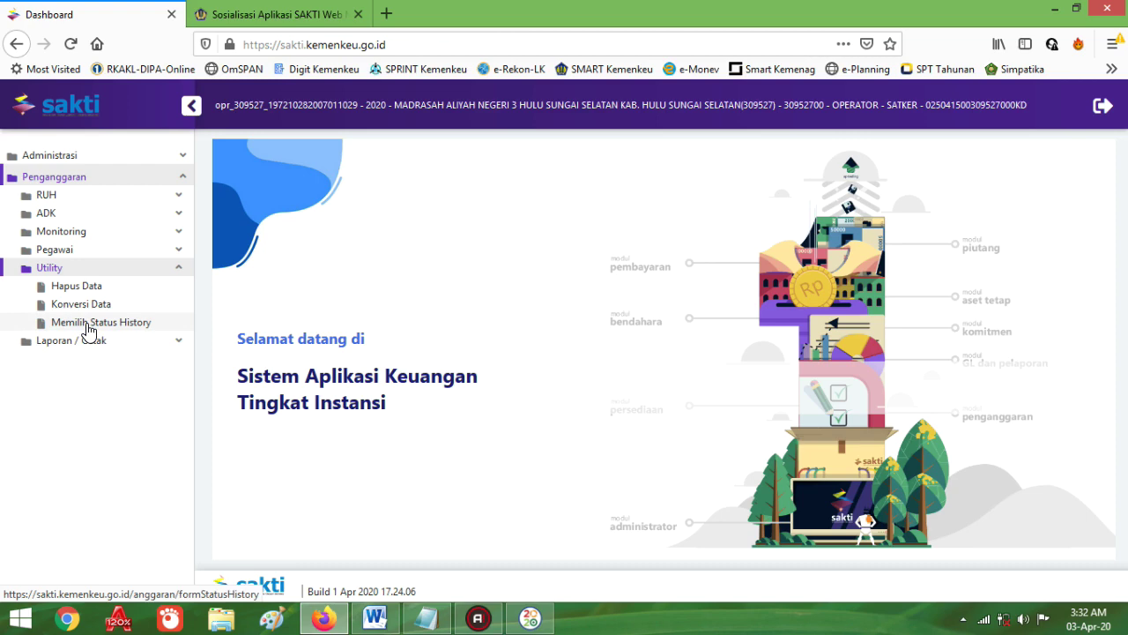
{"action": "left_click", "coordinate": [88, 323]}
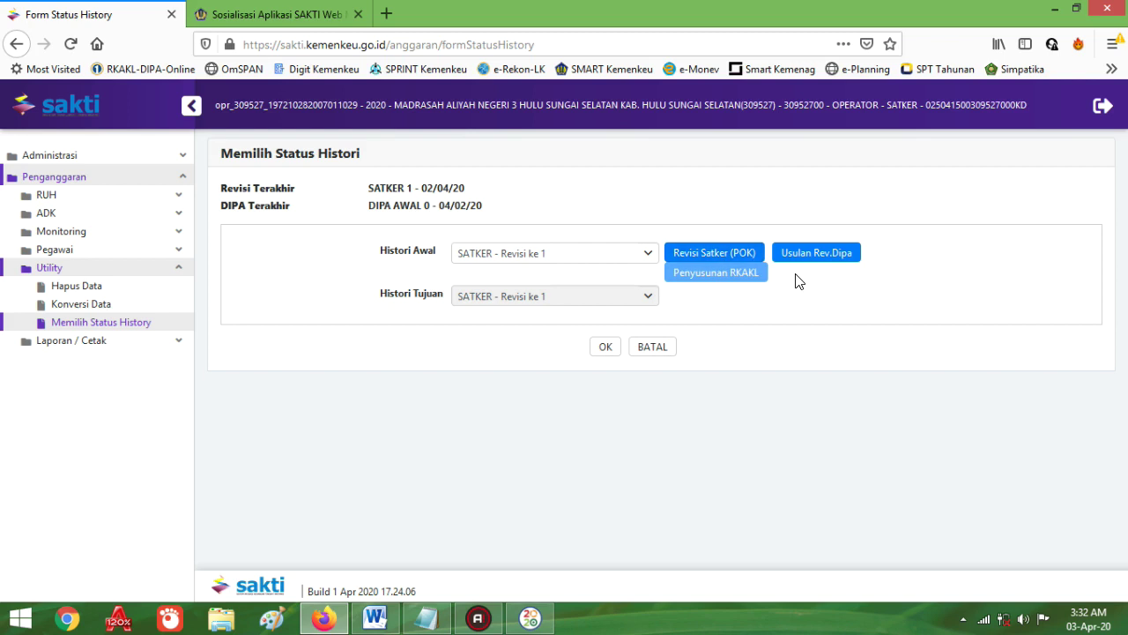
Step: Copy the satker POK data into a new SATKER Revisi ke 2 and apply it as the status history
{"action": "left_click", "coordinate": [705, 254]}
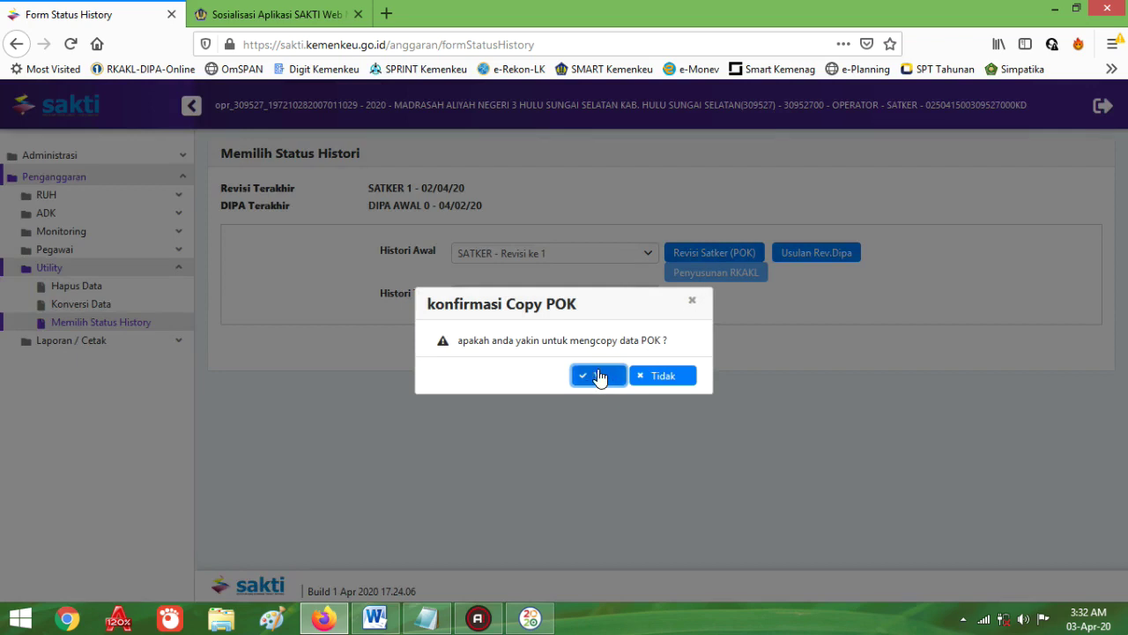
{"action": "left_click", "coordinate": [596, 376]}
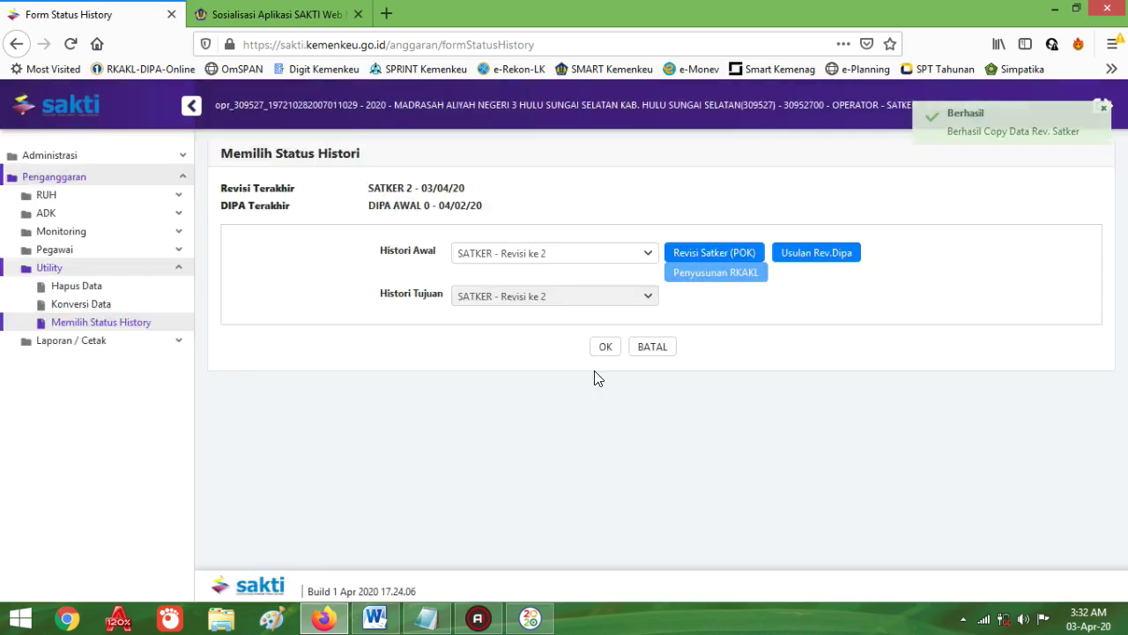
{"action": "left_click", "coordinate": [604, 353]}
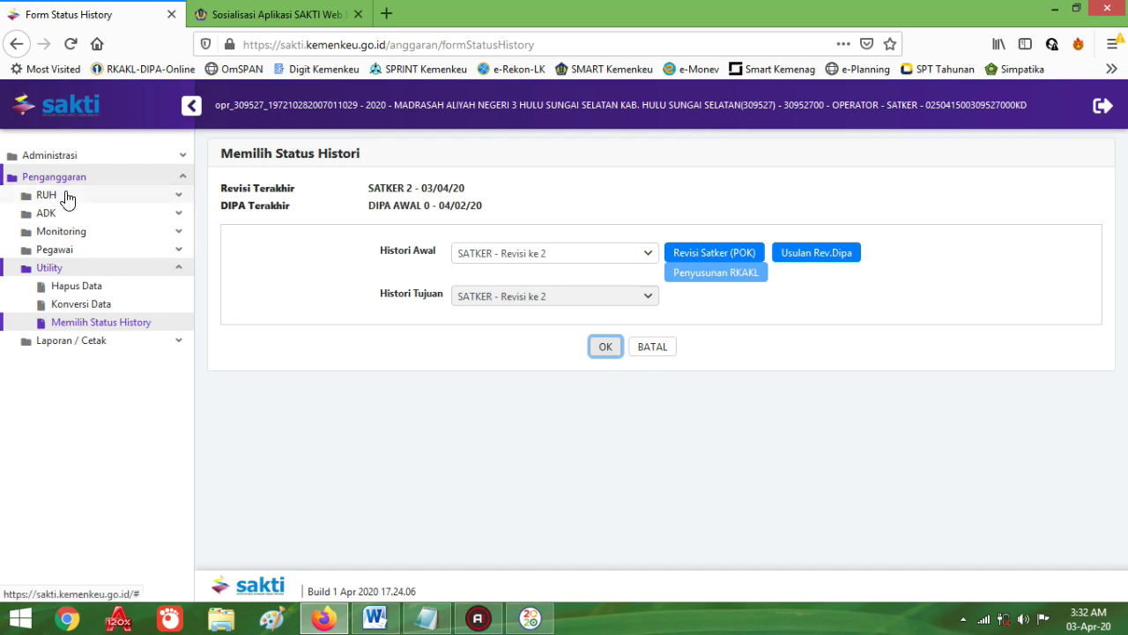
Step: Open RUH > Belanja, pick the madrasah satker, tick outputs, then cancel the output selection
{"action": "left_click", "coordinate": [67, 198]}
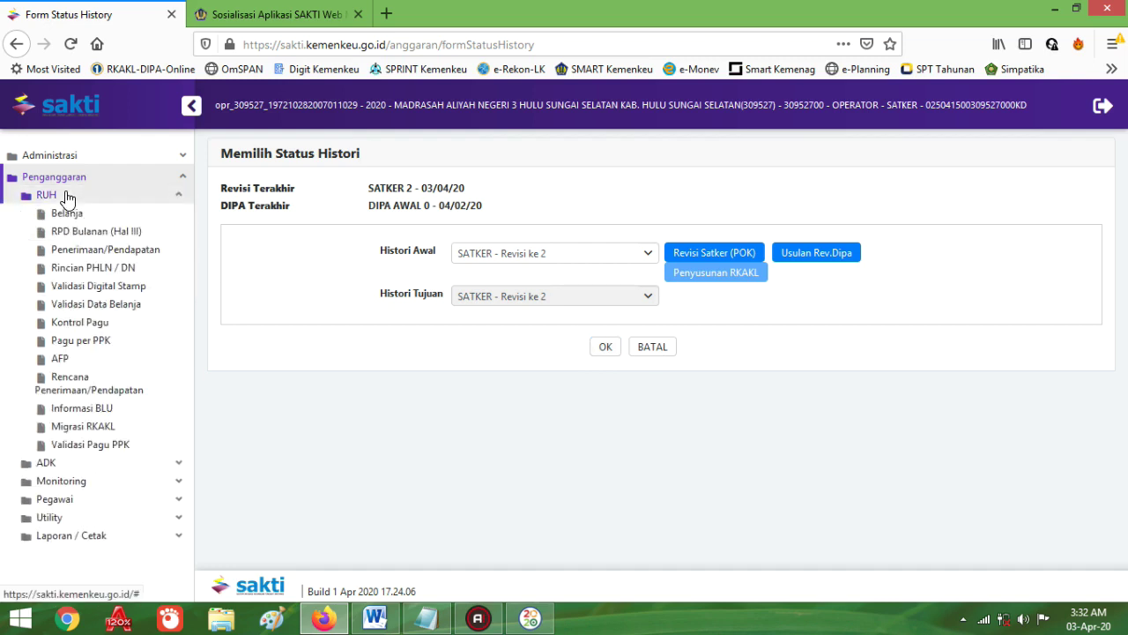
{"action": "left_click", "coordinate": [68, 216]}
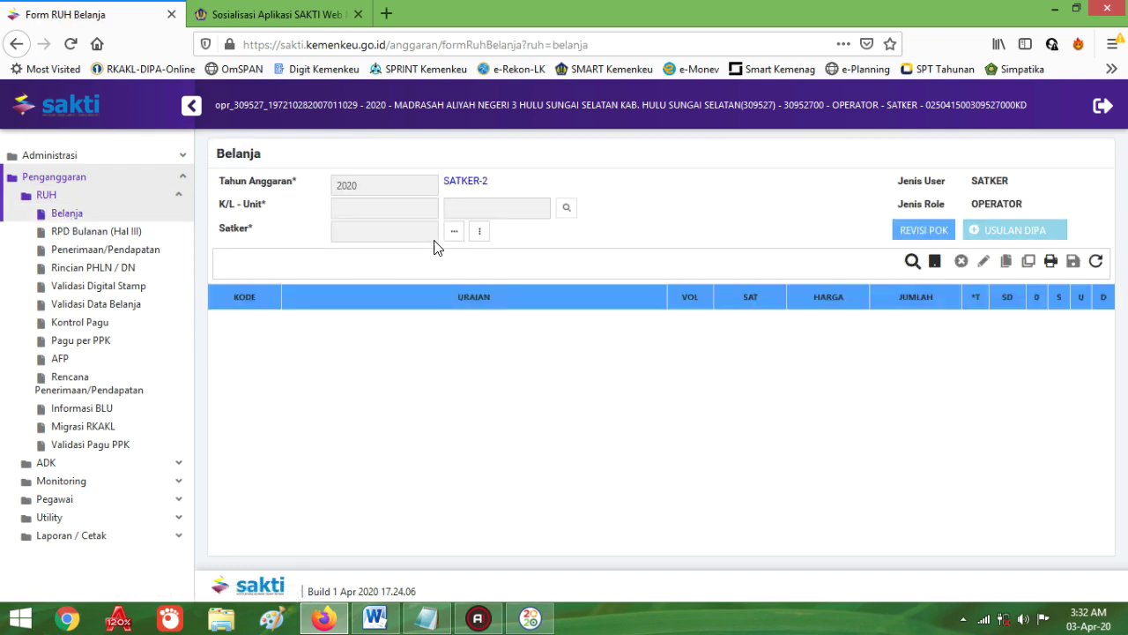
{"action": "left_click", "coordinate": [454, 235]}
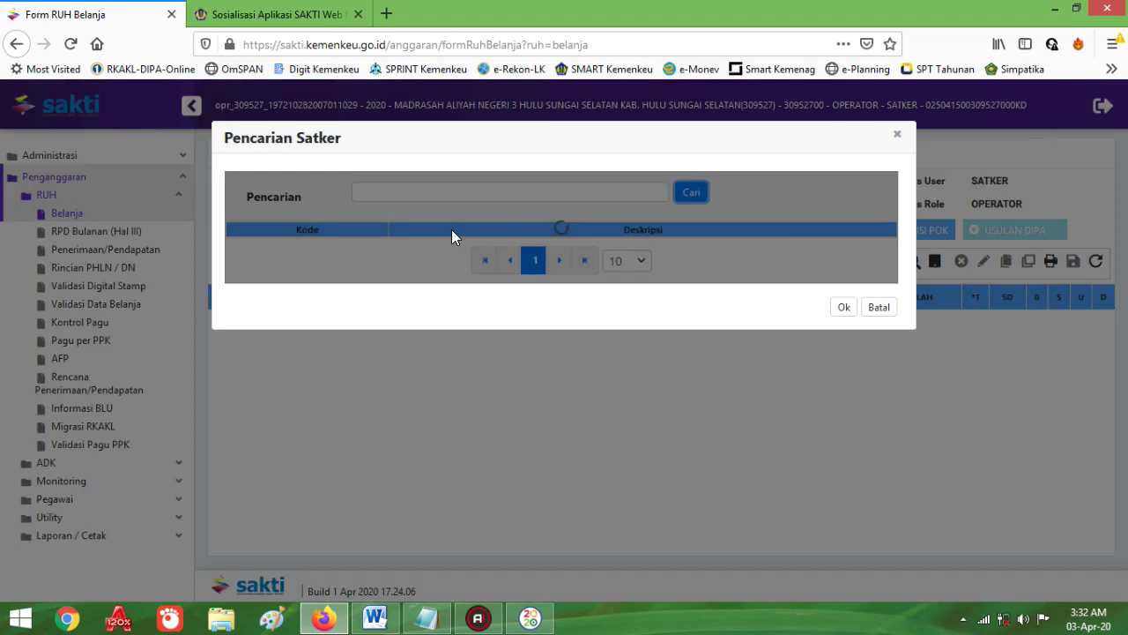
{"action": "double_click", "coordinate": [703, 247]}
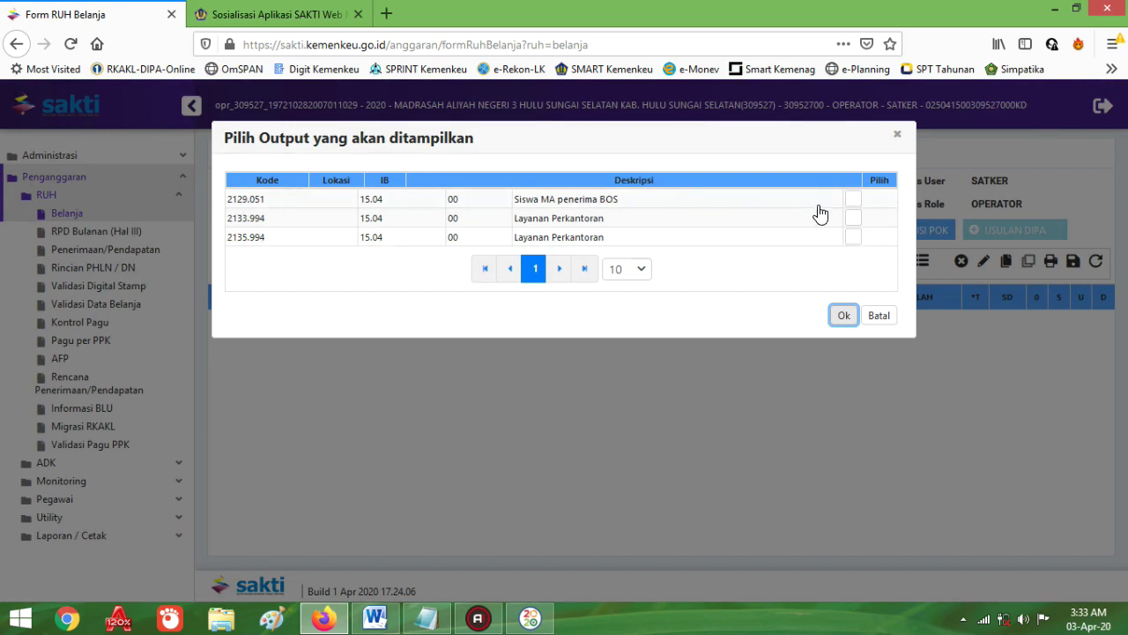
{"action": "left_click", "coordinate": [853, 199]}
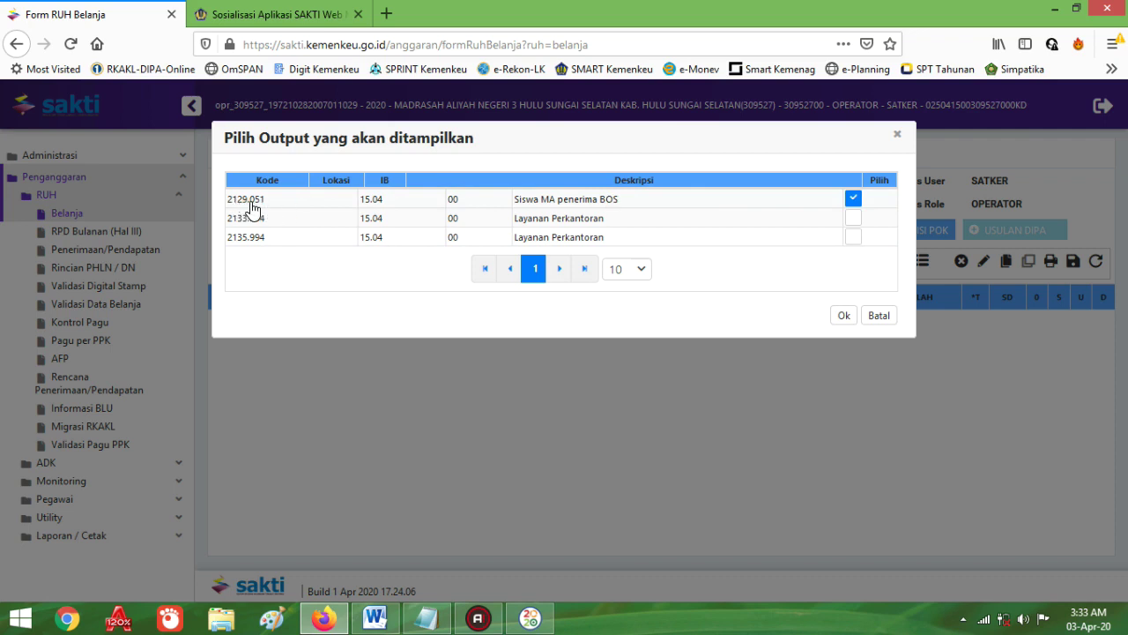
{"action": "left_click", "coordinate": [852, 239]}
{"action": "left_click", "coordinate": [884, 317]}
{"action": "left_click", "coordinate": [886, 322]}
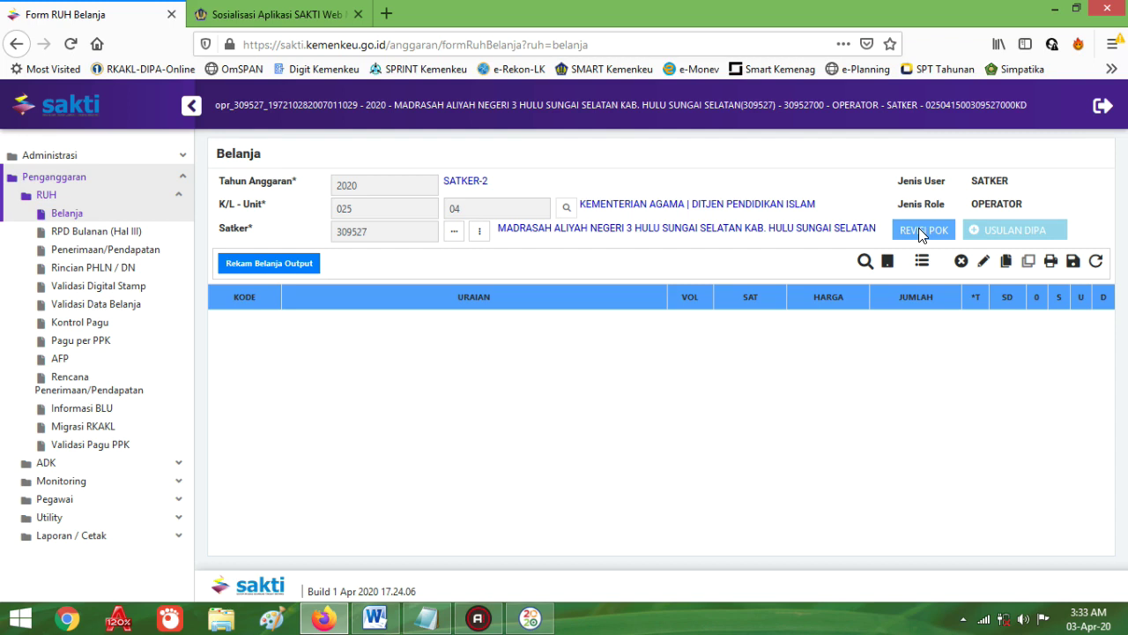
Step: Reselect the satker and load output 2135.994 Layanan Perkantoran, totalling 1.920.328.000
{"action": "left_click", "coordinate": [453, 235]}
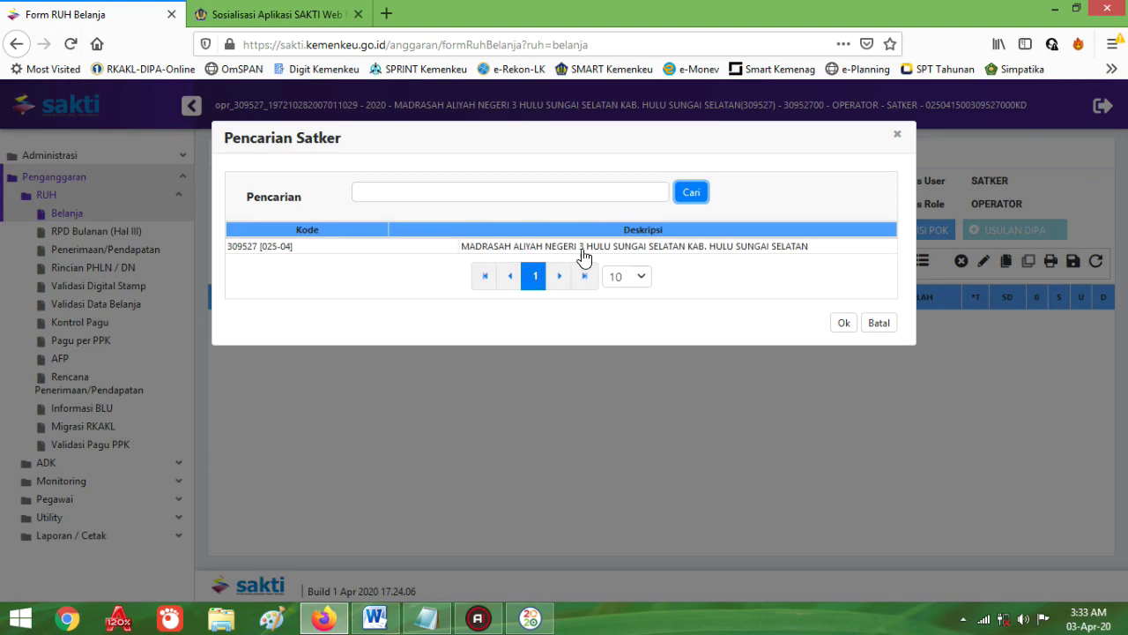
{"action": "double_click", "coordinate": [624, 247]}
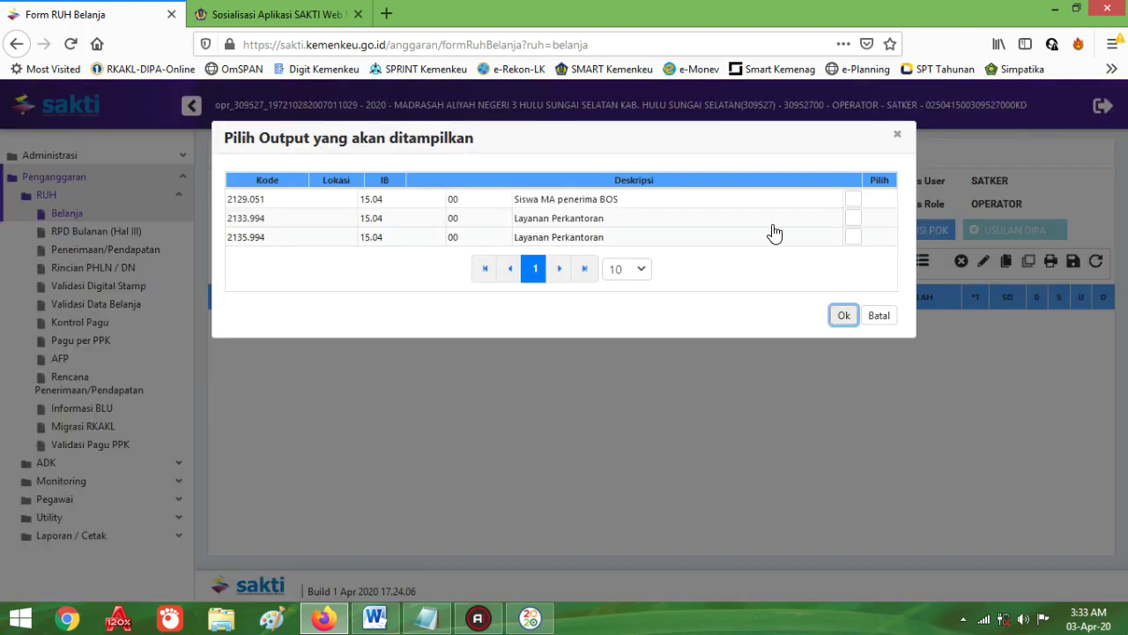
{"action": "left_click", "coordinate": [855, 200]}
{"action": "left_click", "coordinate": [855, 237]}
{"action": "left_click", "coordinate": [843, 314]}
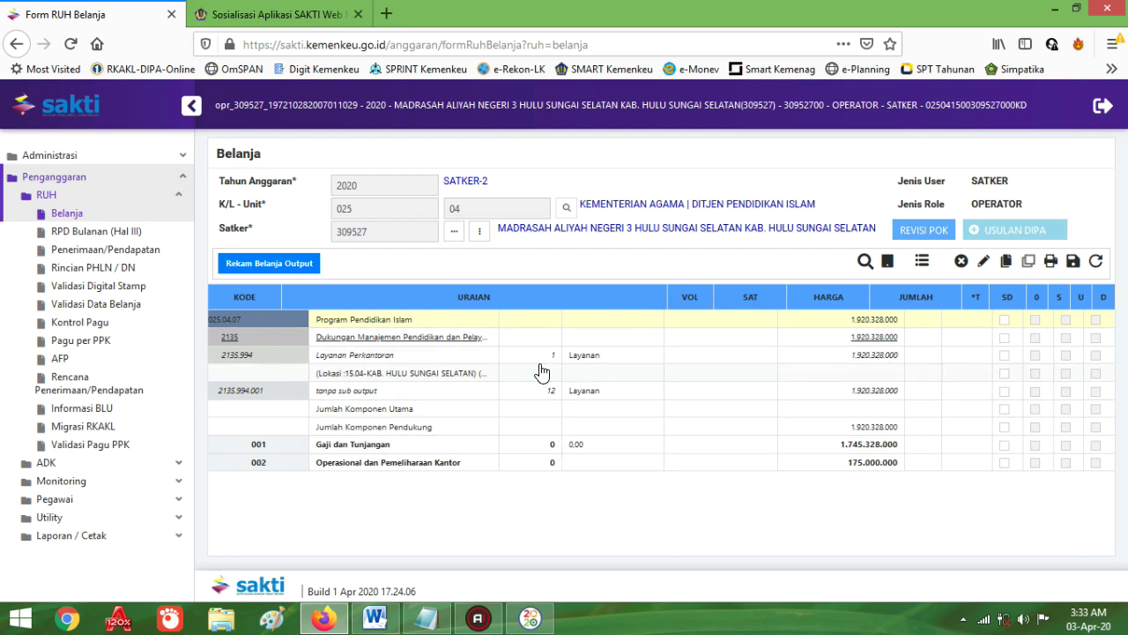
Step: Show all Belanja rows with Tayangkan Semua and scroll to the 6.200.000 COVID-19 component lines
{"action": "left_click", "coordinate": [922, 262]}
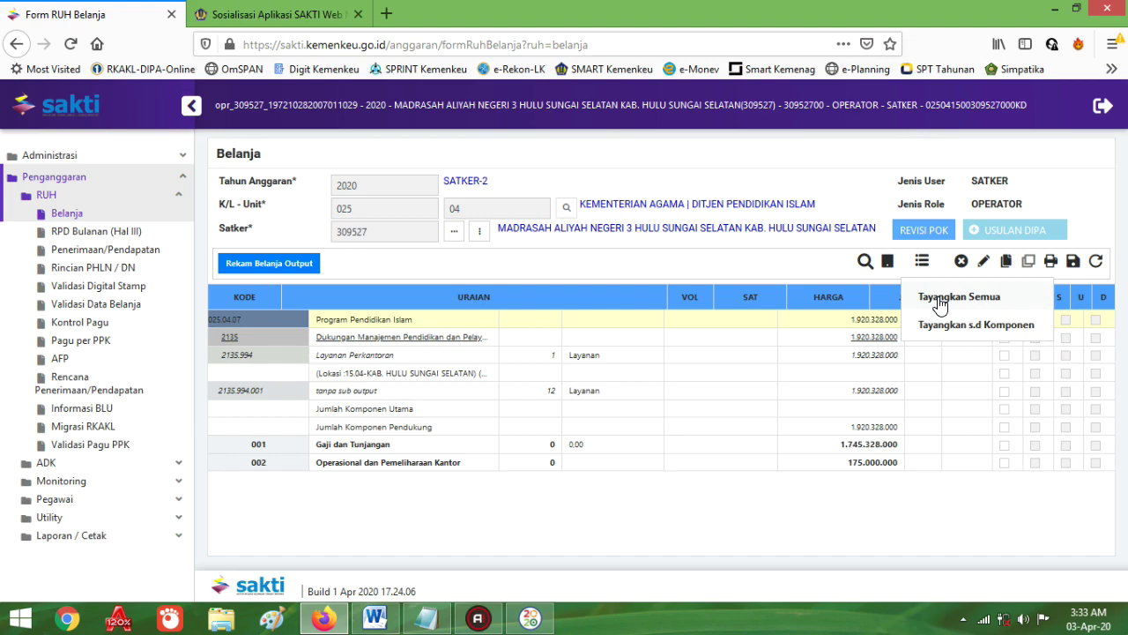
{"action": "left_click", "coordinate": [939, 300]}
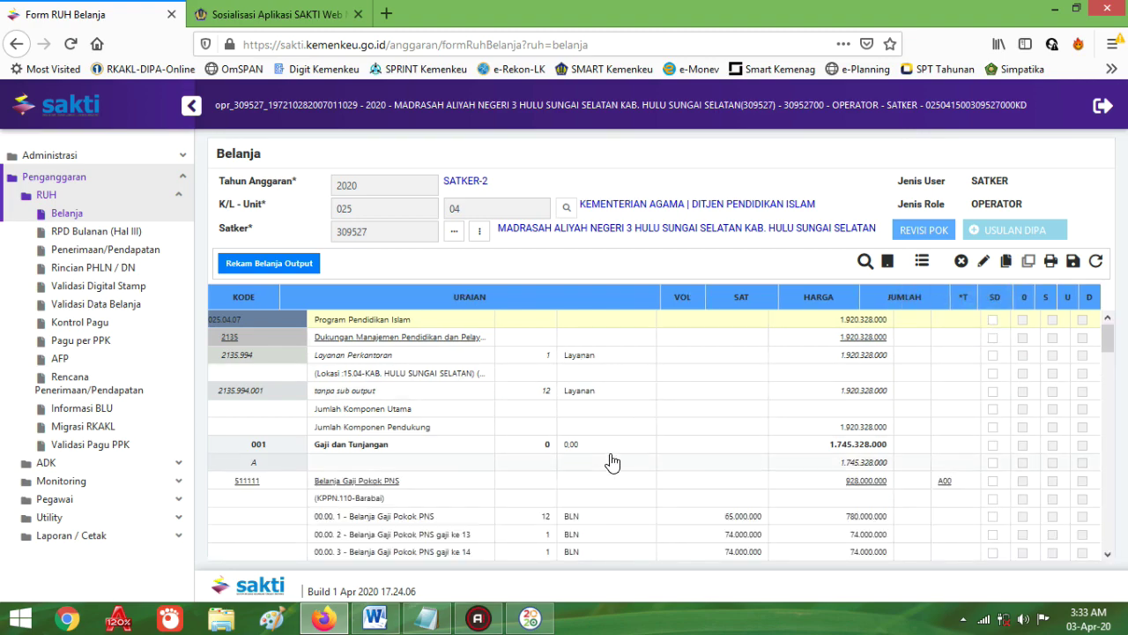
{"action": "scroll", "coordinate": [536, 499], "scroll_direction": "down", "scroll_amount": 5}
{"action": "scroll", "coordinate": [523, 504], "scroll_direction": "down", "scroll_amount": 8}
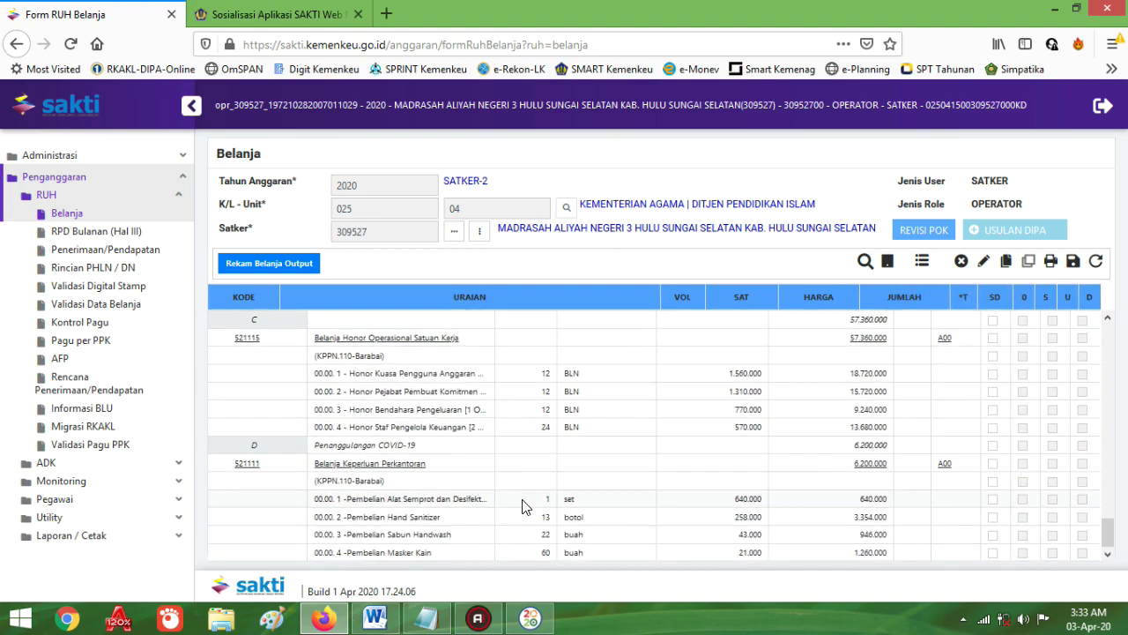
{"action": "scroll", "coordinate": [514, 509], "scroll_direction": "up", "scroll_amount": 10}
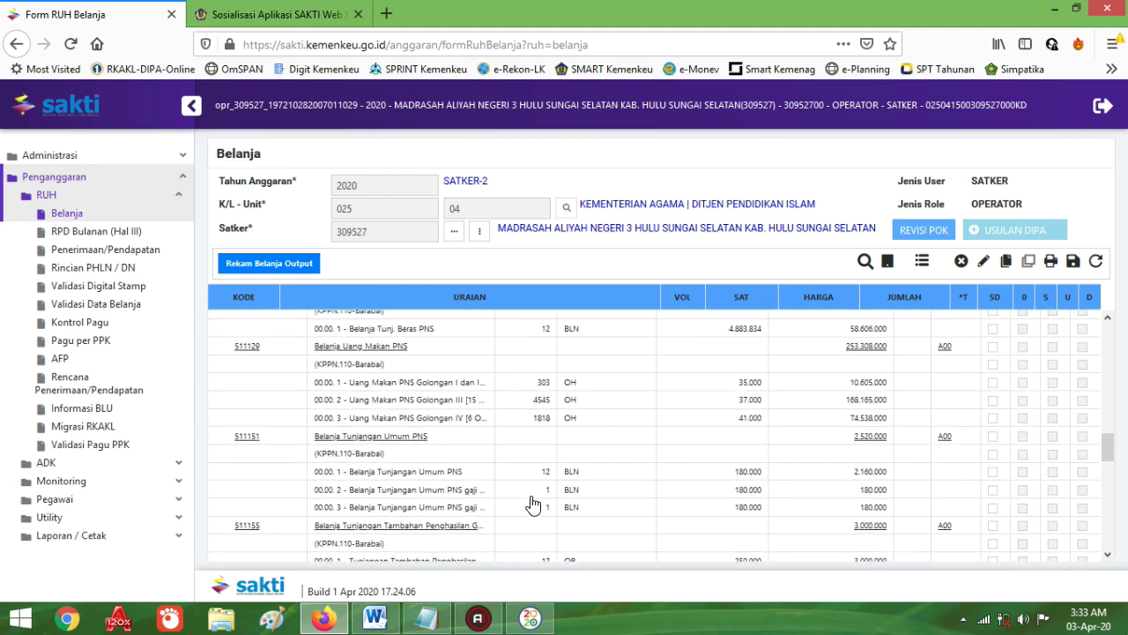
{"action": "scroll", "coordinate": [607, 487], "scroll_direction": "up", "scroll_amount": 5}
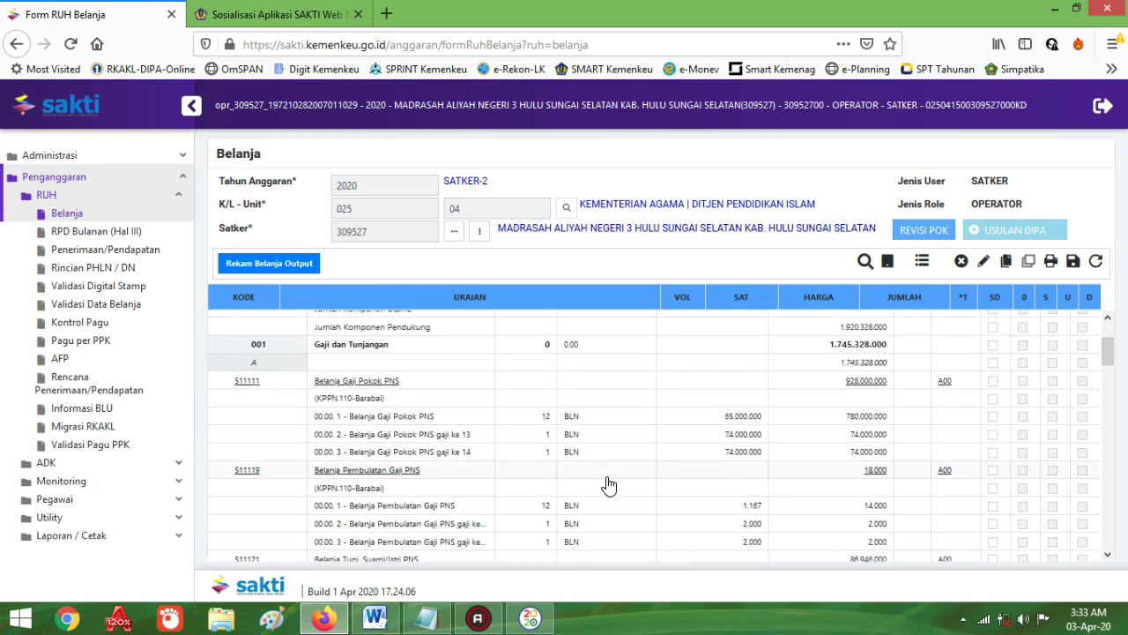
{"action": "scroll", "coordinate": [608, 485], "scroll_direction": "down", "scroll_amount": 8}
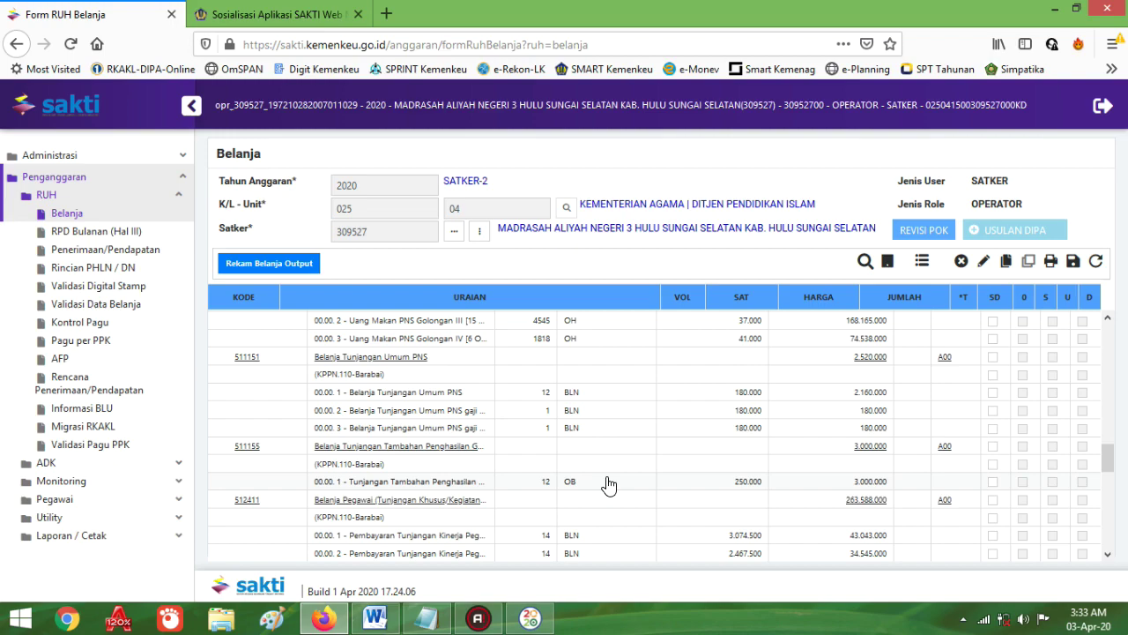
{"action": "scroll", "coordinate": [608, 484], "scroll_direction": "down", "scroll_amount": 10}
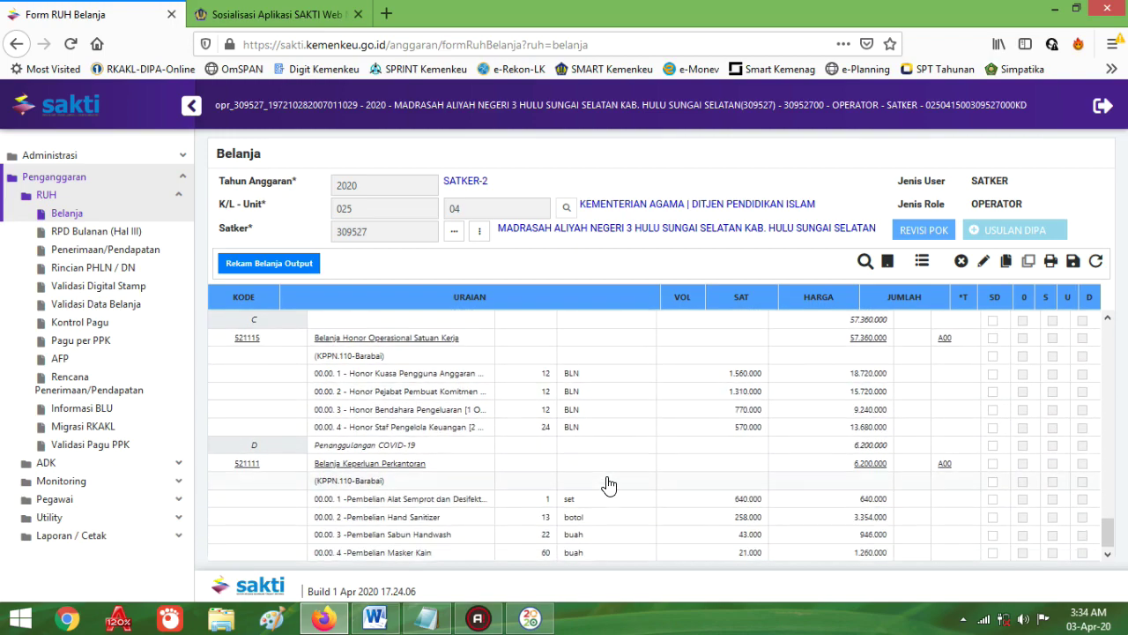
{"action": "scroll", "coordinate": [480, 526], "scroll_direction": "up", "scroll_amount": 3}
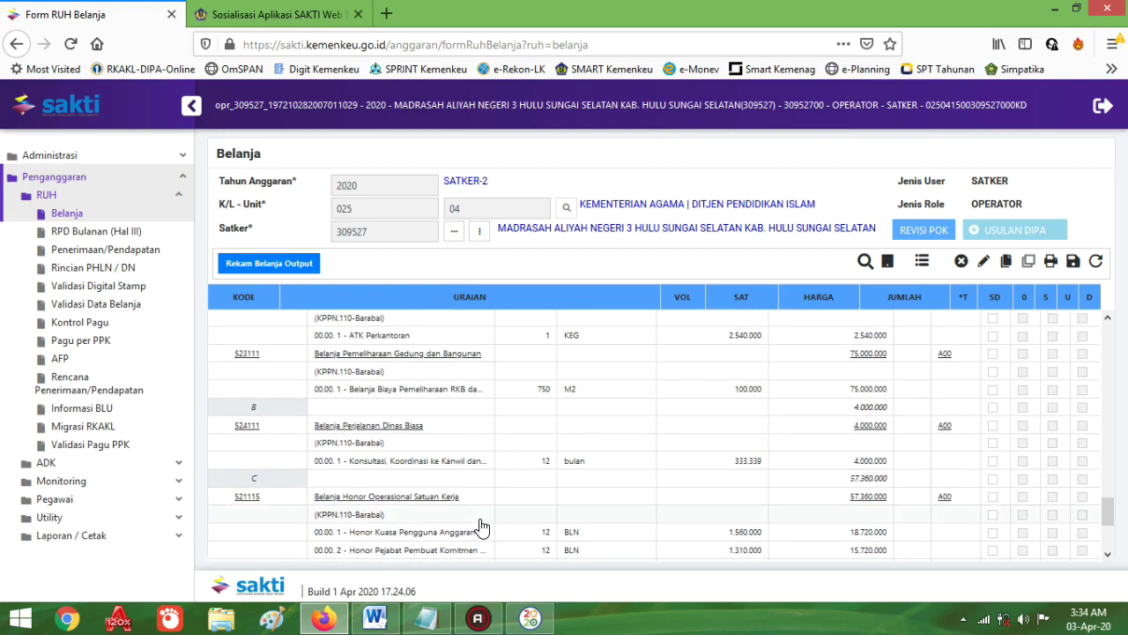
{"action": "scroll", "coordinate": [481, 526], "scroll_direction": "down", "scroll_amount": 3}
{"action": "scroll", "coordinate": [480, 526], "scroll_direction": "up", "scroll_amount": 5}
{"action": "scroll", "coordinate": [481, 526], "scroll_direction": "down", "scroll_amount": 5}
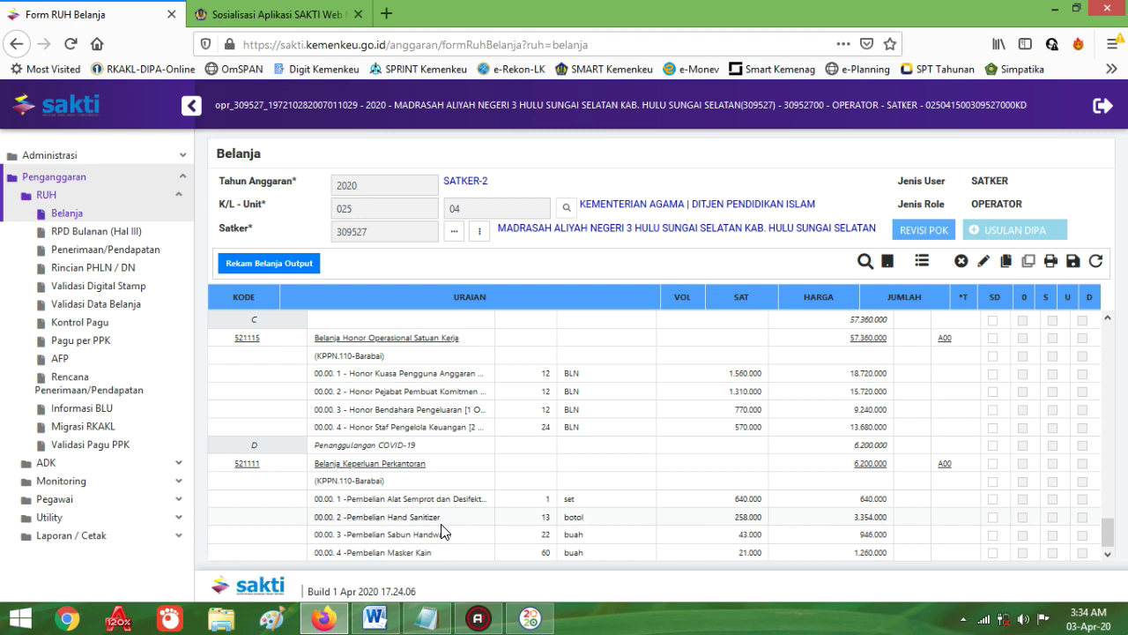
{"action": "scroll", "coordinate": [443, 529], "scroll_direction": "up", "scroll_amount": 2}
{"action": "scroll", "coordinate": [443, 530], "scroll_direction": "up", "scroll_amount": 2}
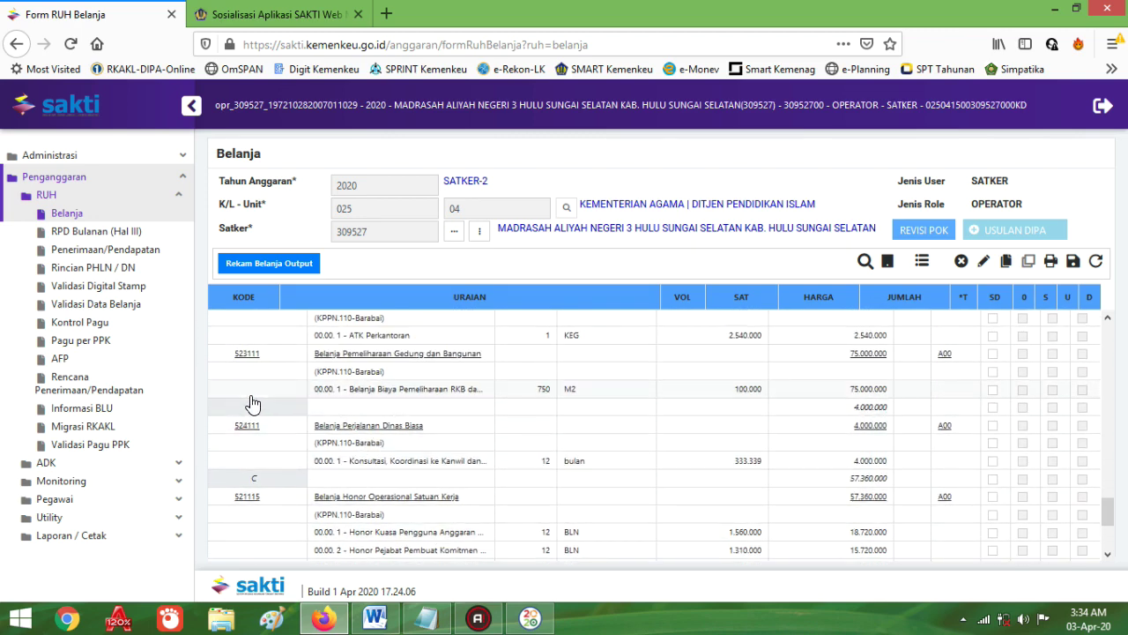
{"action": "scroll", "coordinate": [486, 502], "scroll_direction": "down", "scroll_amount": 4}
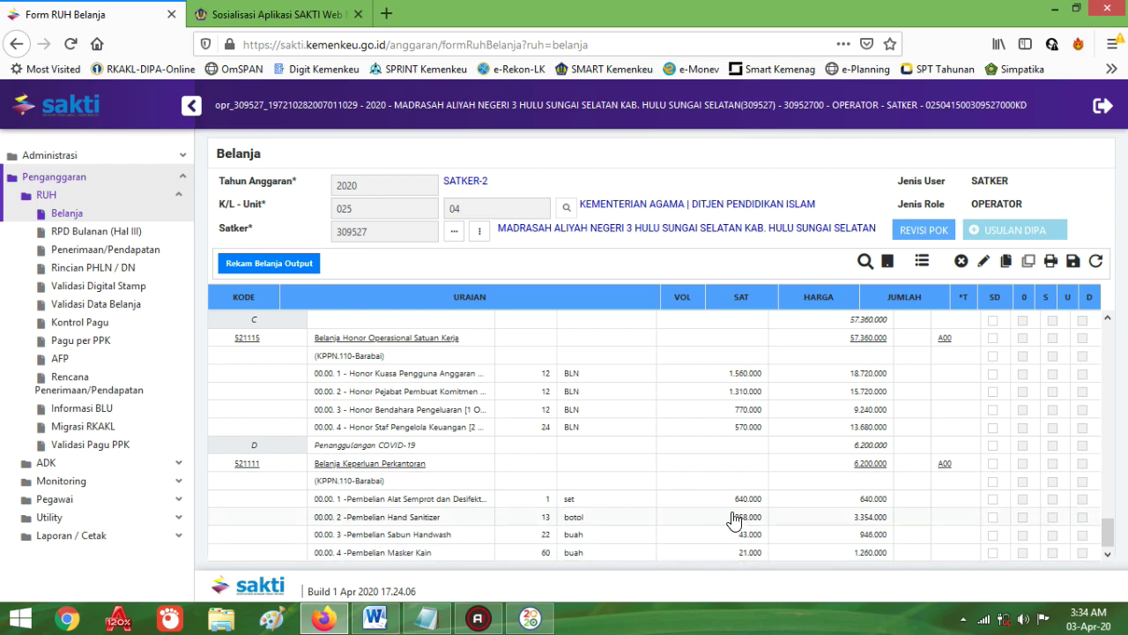
{"action": "left_click", "coordinate": [533, 623]}
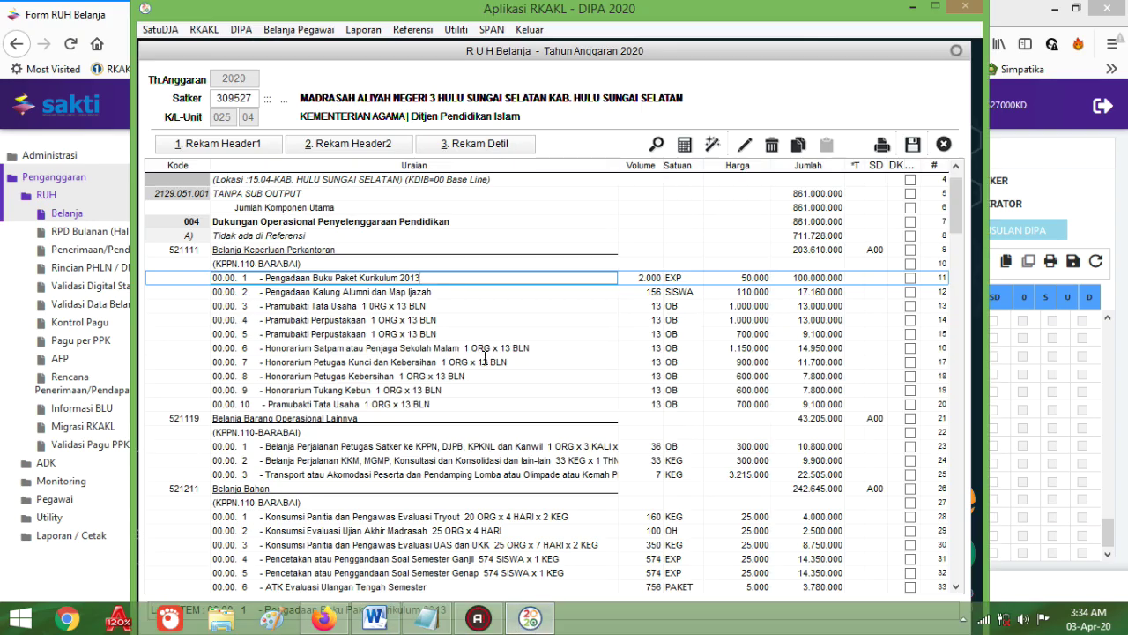
{"action": "scroll", "coordinate": [518, 414], "scroll_direction": "down", "scroll_amount": 19}
{"action": "scroll", "coordinate": [518, 414], "scroll_direction": "down", "scroll_amount": 20}
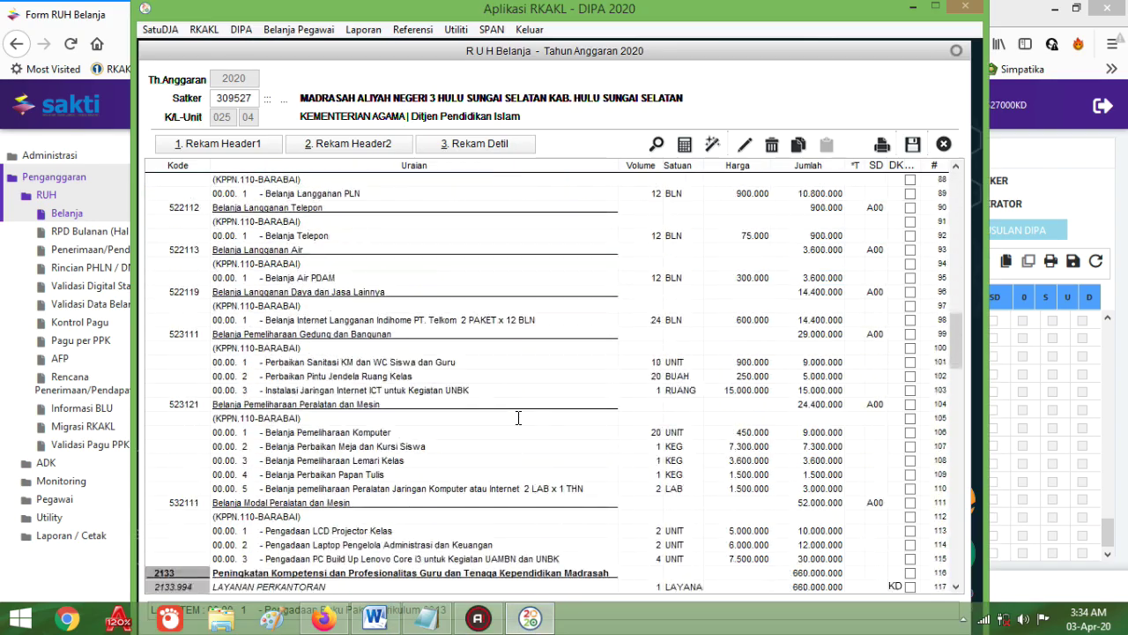
{"action": "scroll", "coordinate": [522, 427], "scroll_direction": "down", "scroll_amount": 5}
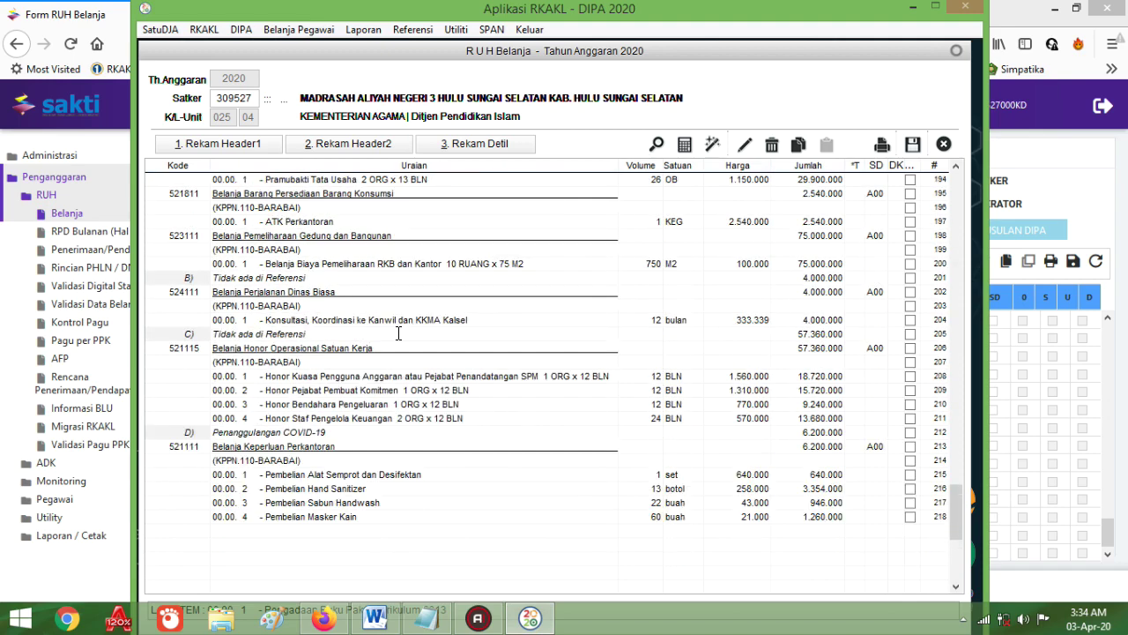
{"action": "left_click", "coordinate": [397, 321]}
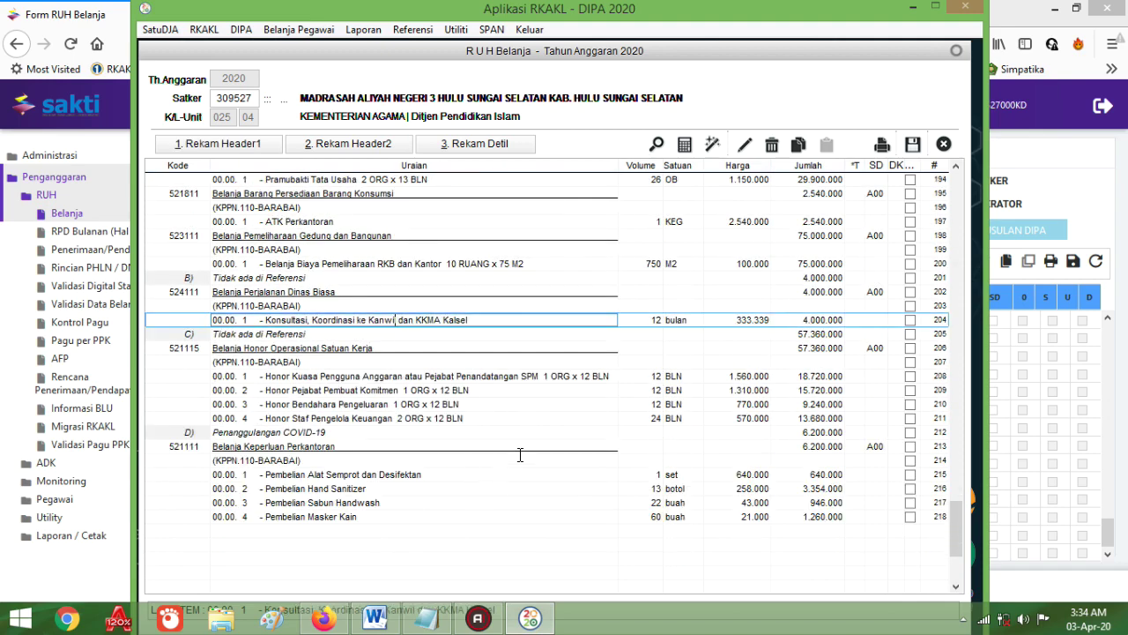
{"action": "scroll", "coordinate": [522, 453], "scroll_direction": "up", "scroll_amount": 3}
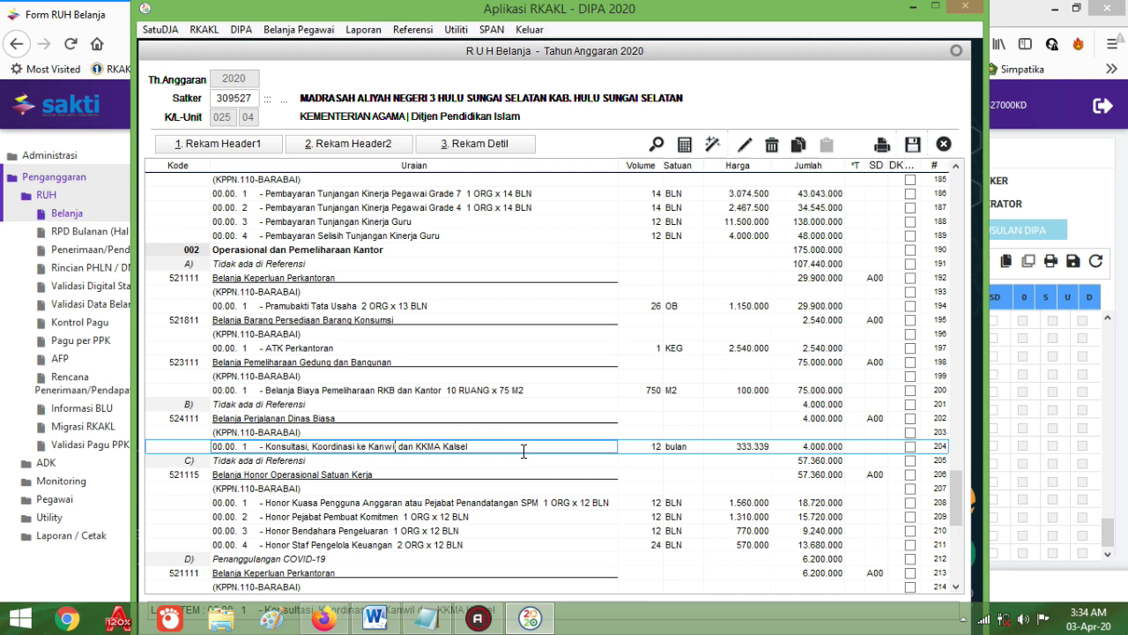
{"action": "scroll", "coordinate": [600, 522], "scroll_direction": "down", "scroll_amount": 2}
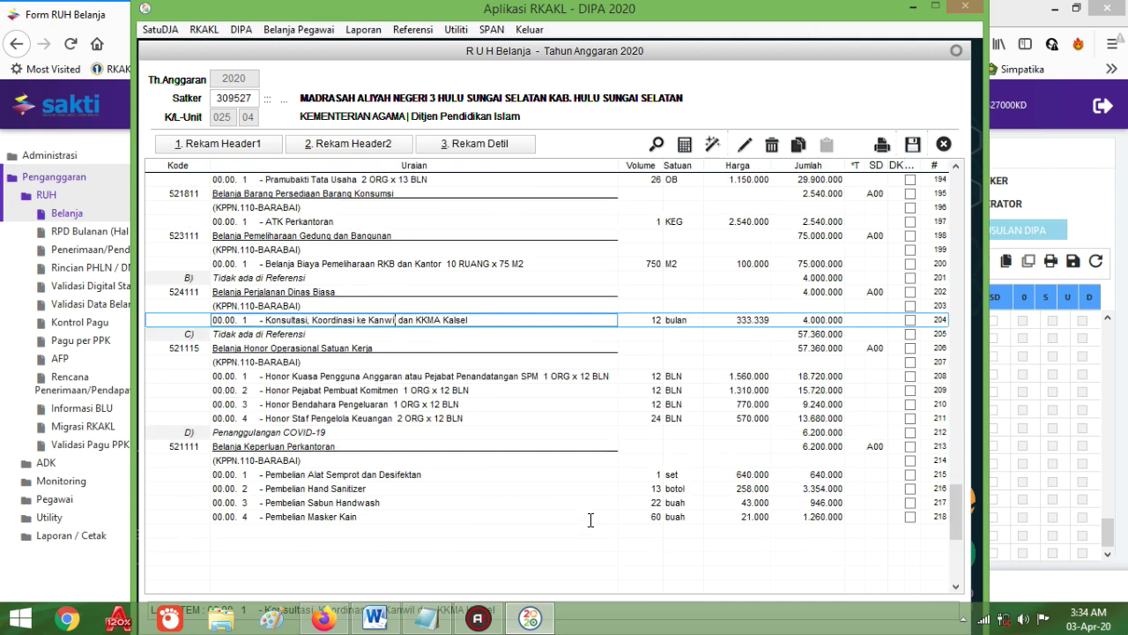
{"action": "scroll", "coordinate": [535, 480], "scroll_direction": "up", "scroll_amount": 4}
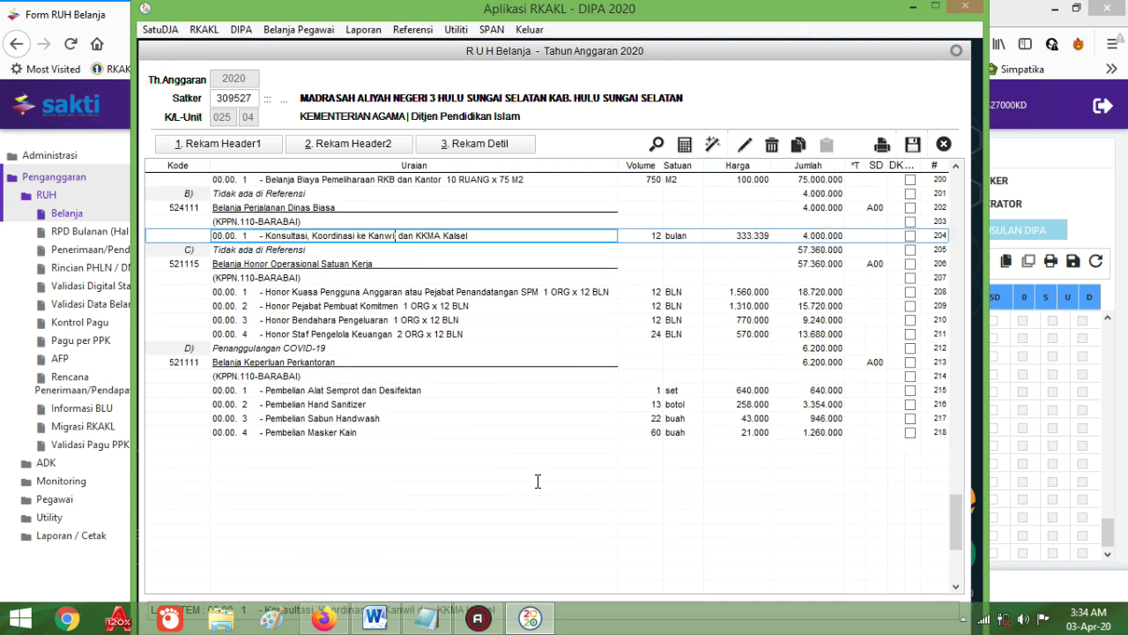
{"action": "left_click", "coordinate": [527, 621]}
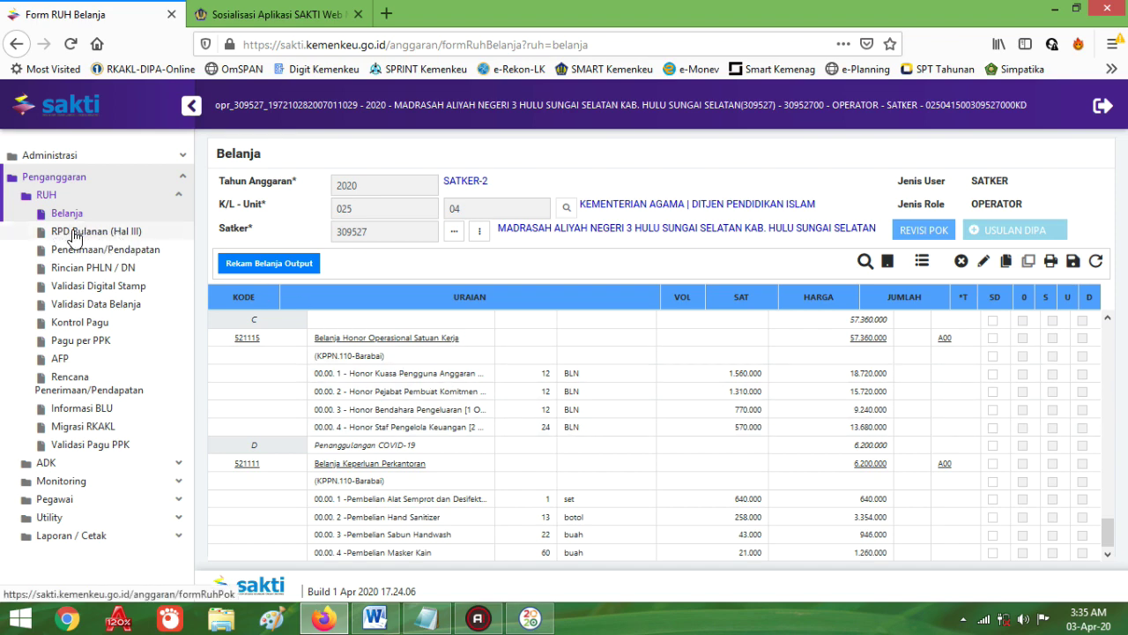
Step: Discard the unsaved Belanja form and open RPD Bulanan (Hal III) for satker 309527
{"action": "left_click", "coordinate": [73, 236]}
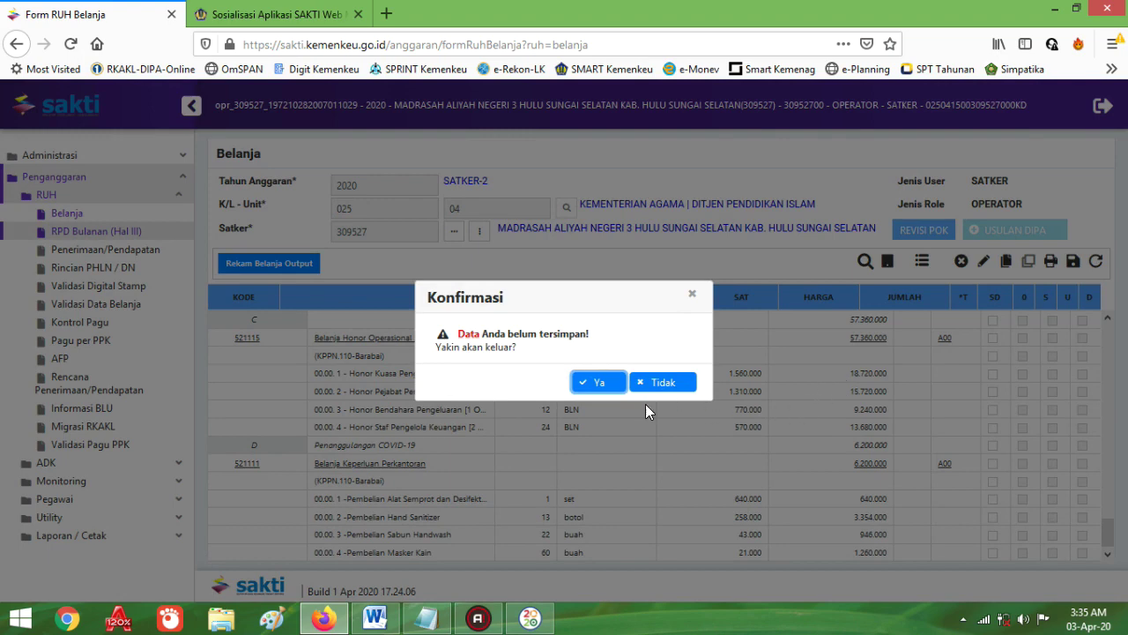
{"action": "left_click", "coordinate": [589, 383]}
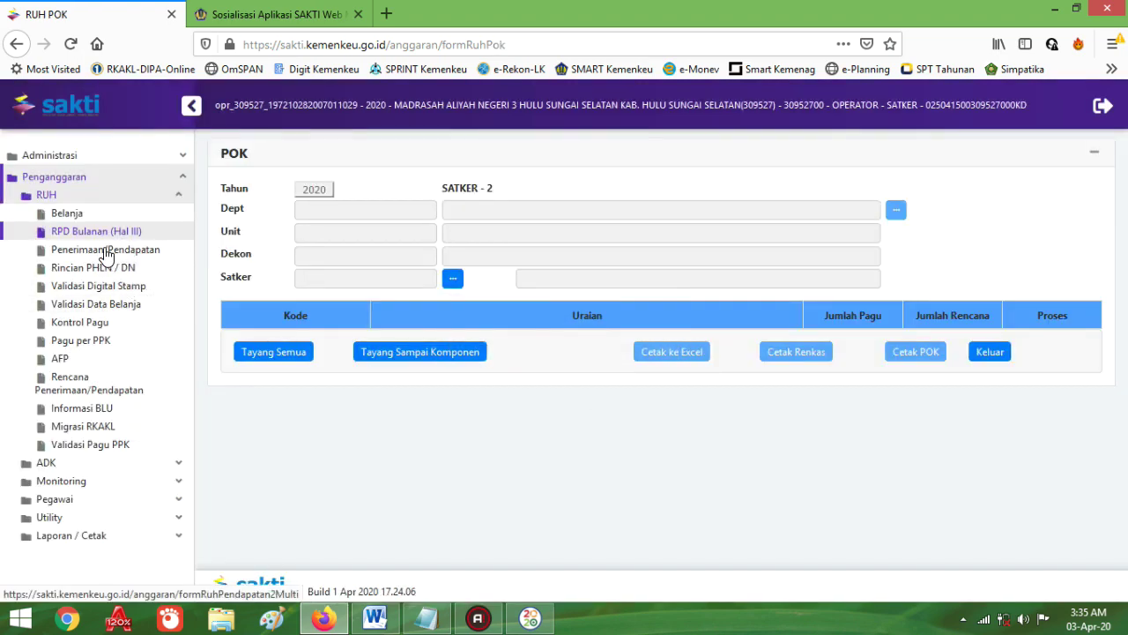
{"action": "left_click", "coordinate": [78, 234]}
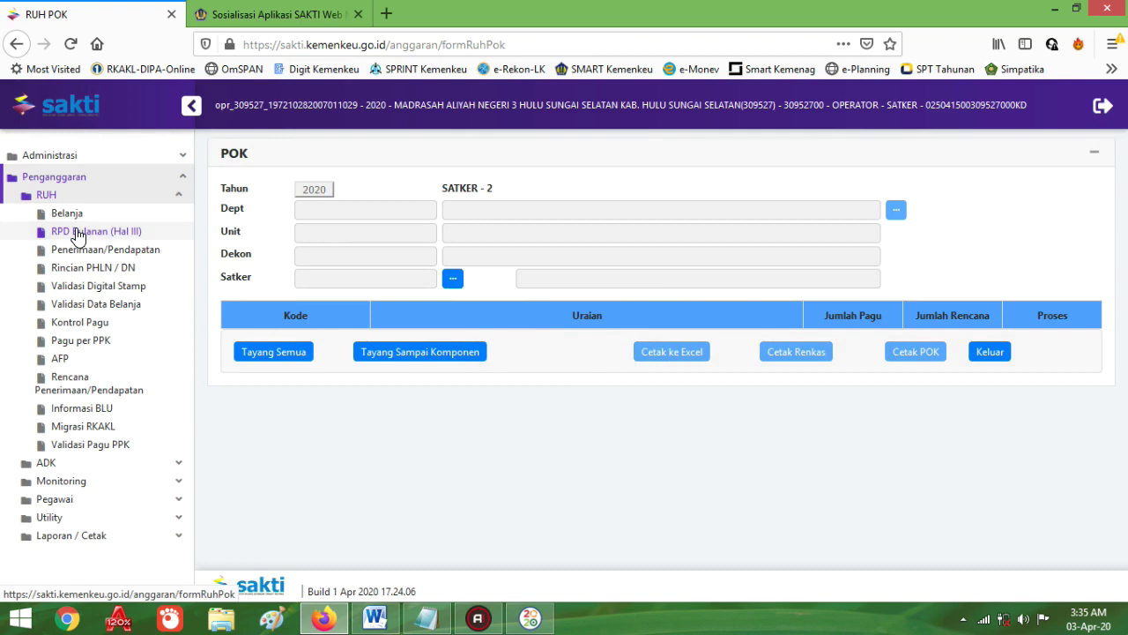
{"action": "left_click", "coordinate": [453, 281]}
{"action": "left_click", "coordinate": [591, 242]}
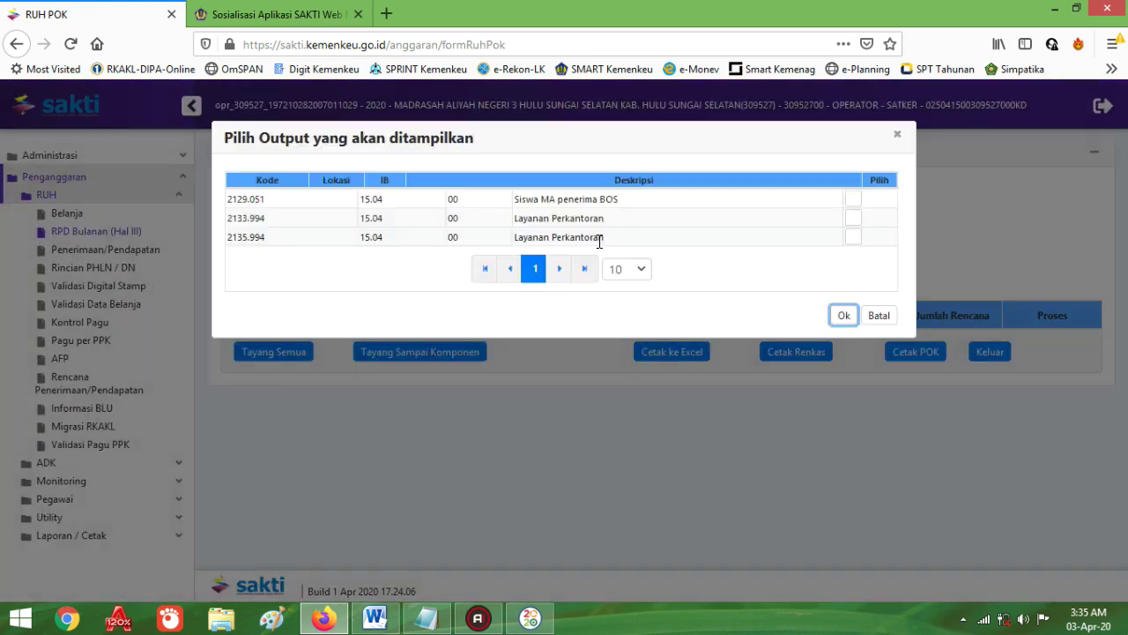
Step: Include outputs 2129.051, 2133.994 and 2135.994 and show them in the POK table
{"action": "left_click", "coordinate": [853, 199]}
{"action": "left_click", "coordinate": [853, 218]}
{"action": "left_click", "coordinate": [855, 237]}
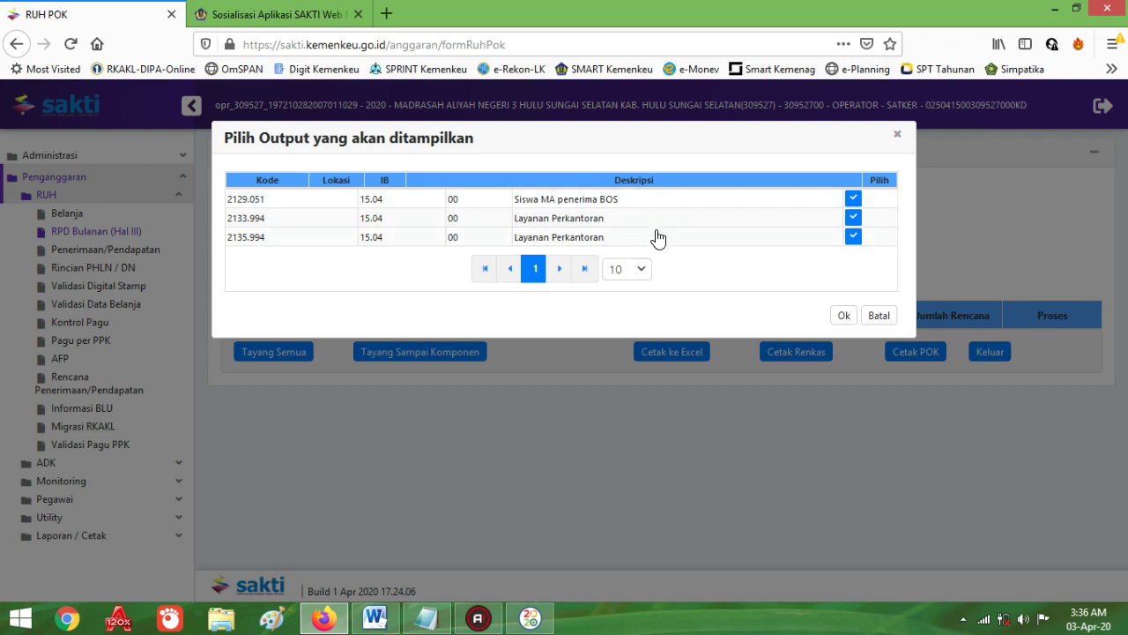
{"action": "left_click", "coordinate": [843, 315]}
{"action": "scroll", "coordinate": [785, 427], "scroll_direction": "down", "scroll_amount": 2}
{"action": "scroll", "coordinate": [786, 426], "scroll_direction": "up", "scroll_amount": 1}
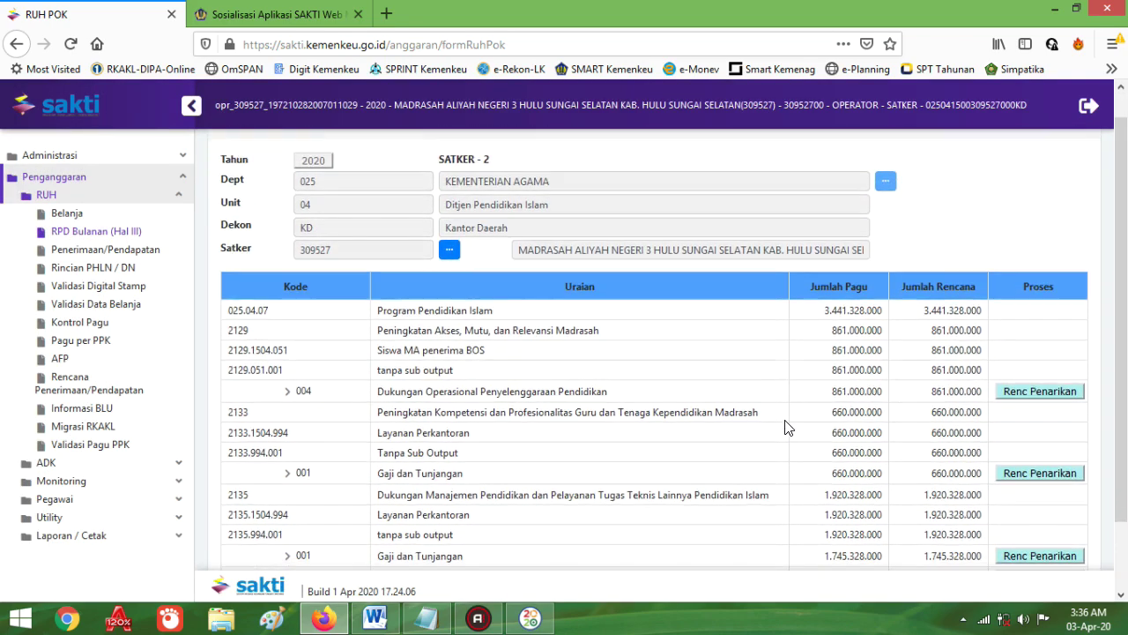
Step: Open component 004's withdrawal plan and inspect the Mei, Juni and Maret (139.482.998) amounts
{"action": "scroll", "coordinate": [818, 469], "scroll_direction": "down", "scroll_amount": 1}
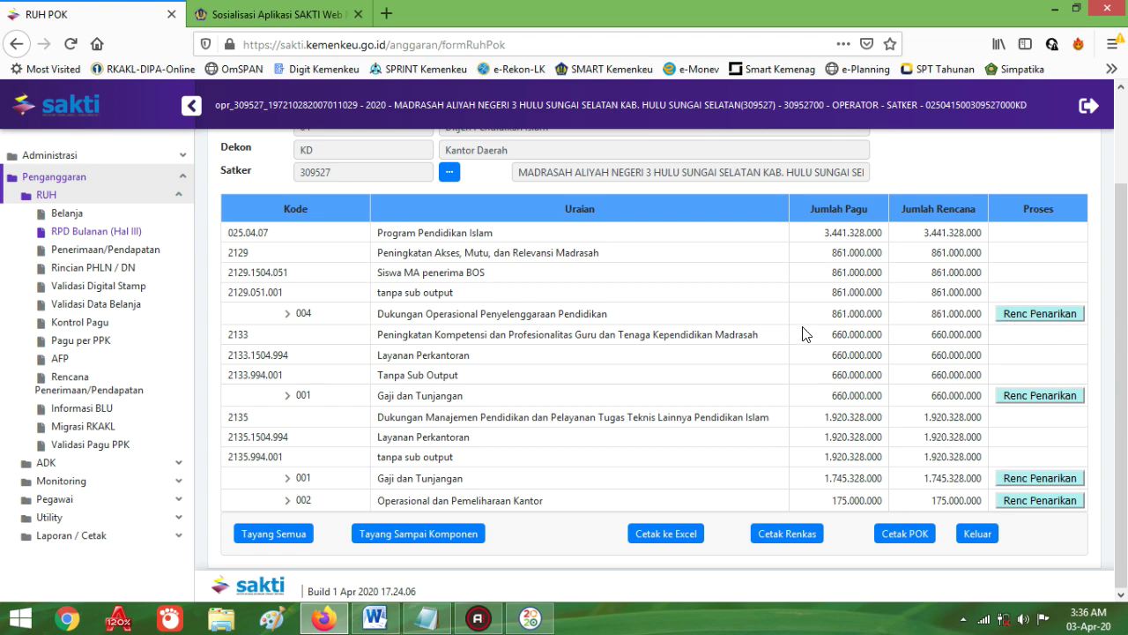
{"action": "left_click", "coordinate": [1018, 319]}
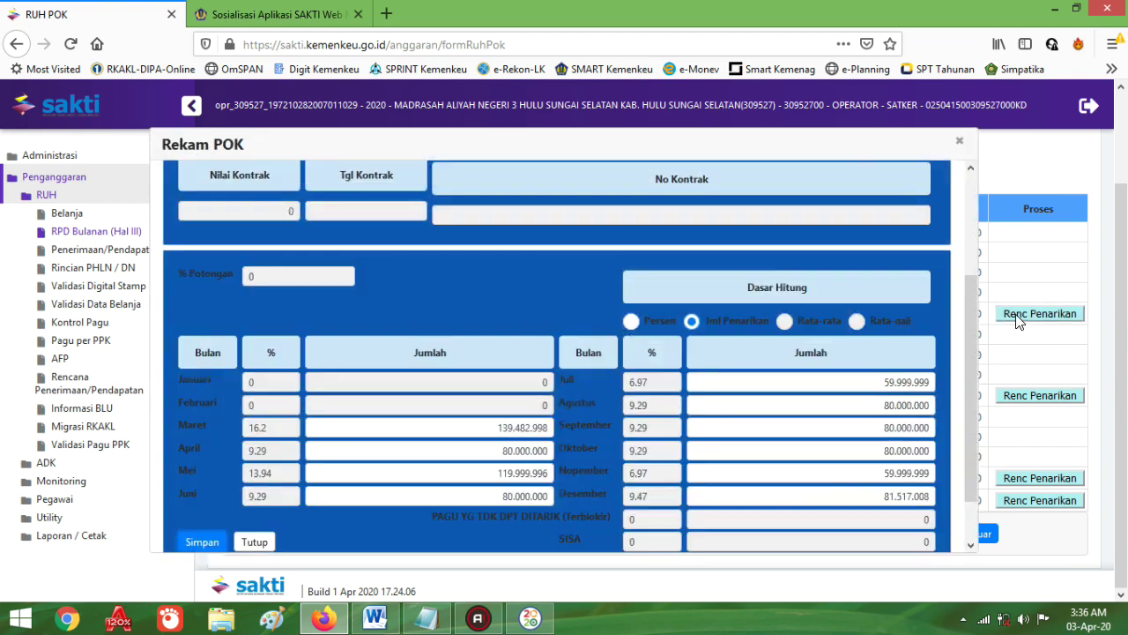
{"action": "scroll", "coordinate": [490, 417], "scroll_direction": "down", "scroll_amount": 1}
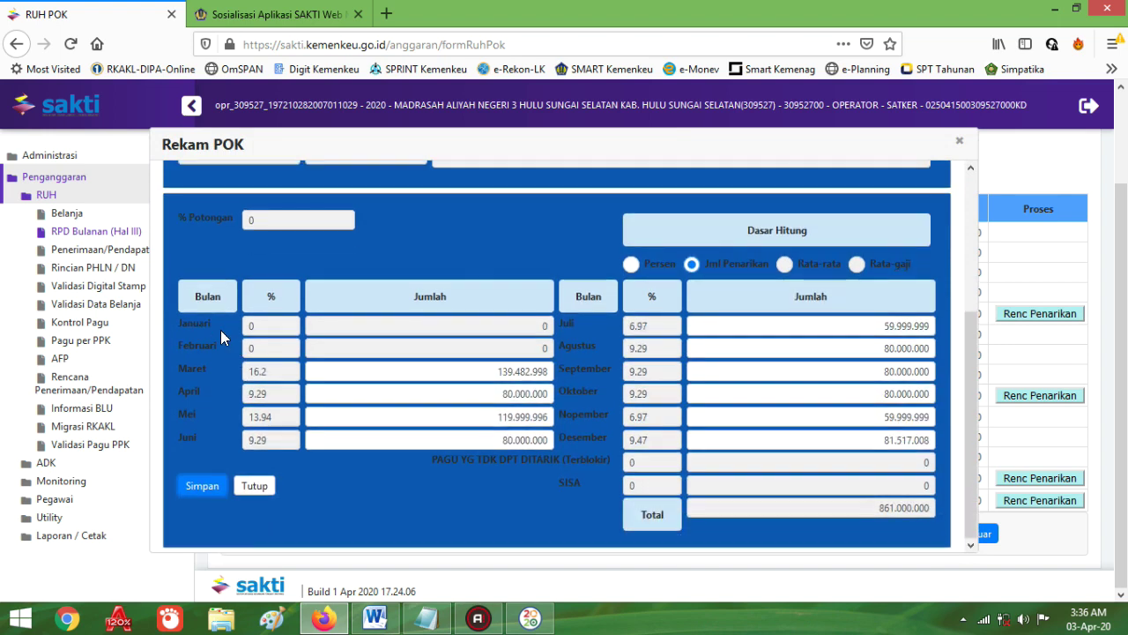
{"action": "left_click", "coordinate": [467, 417]}
{"action": "left_click", "coordinate": [451, 433]}
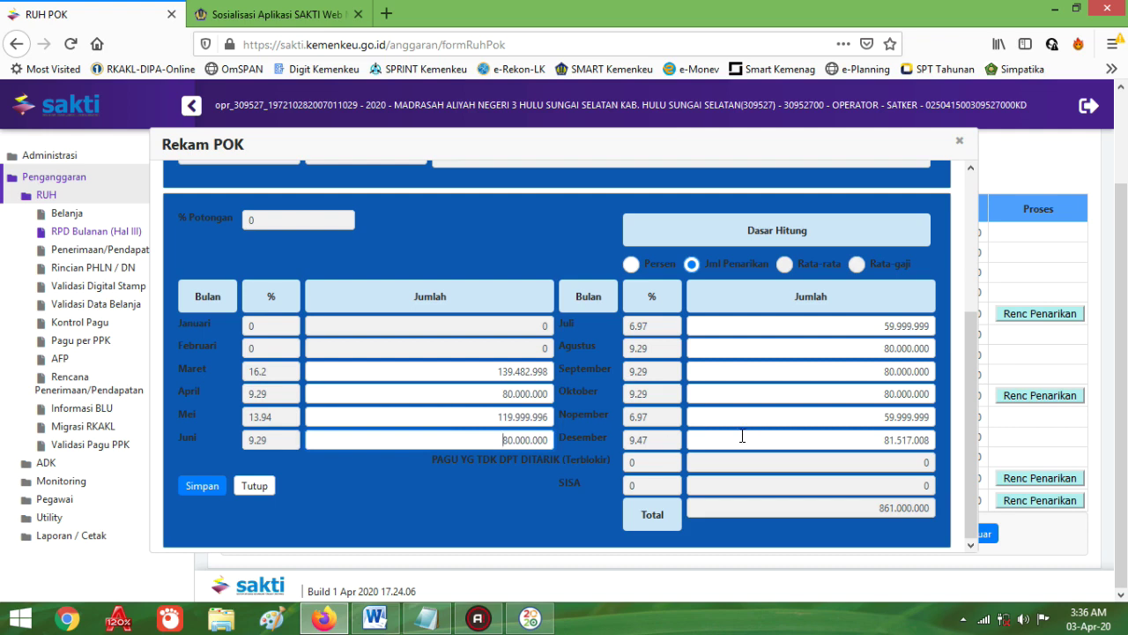
{"action": "left_click", "coordinate": [459, 372]}
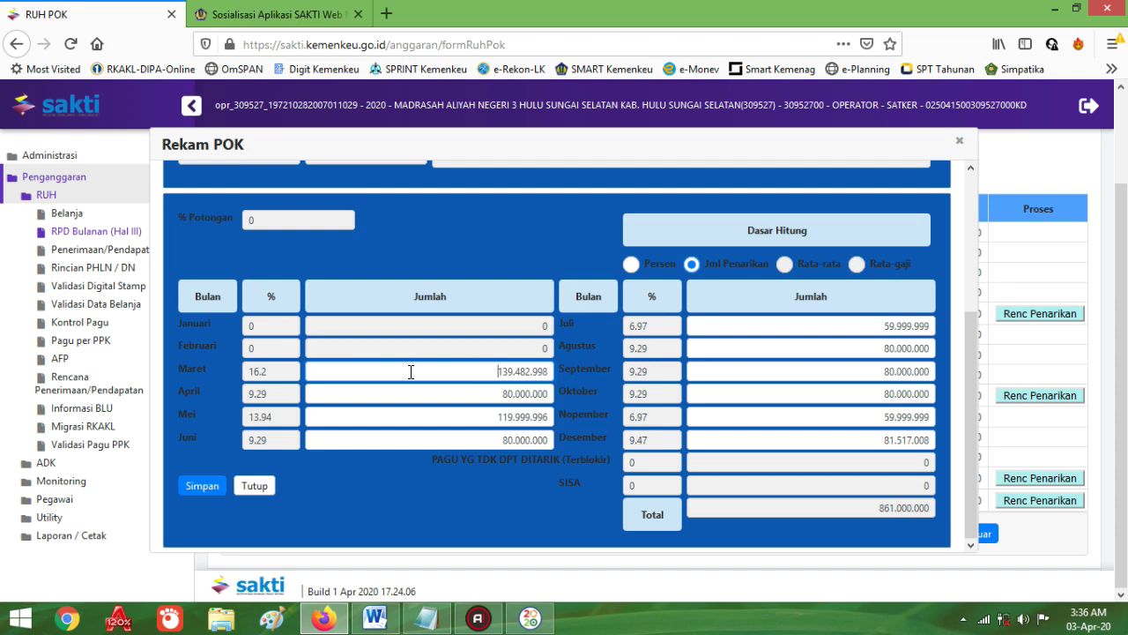
{"action": "left_click_drag", "start_coordinate": [410, 371], "coordinate": [568, 368]}
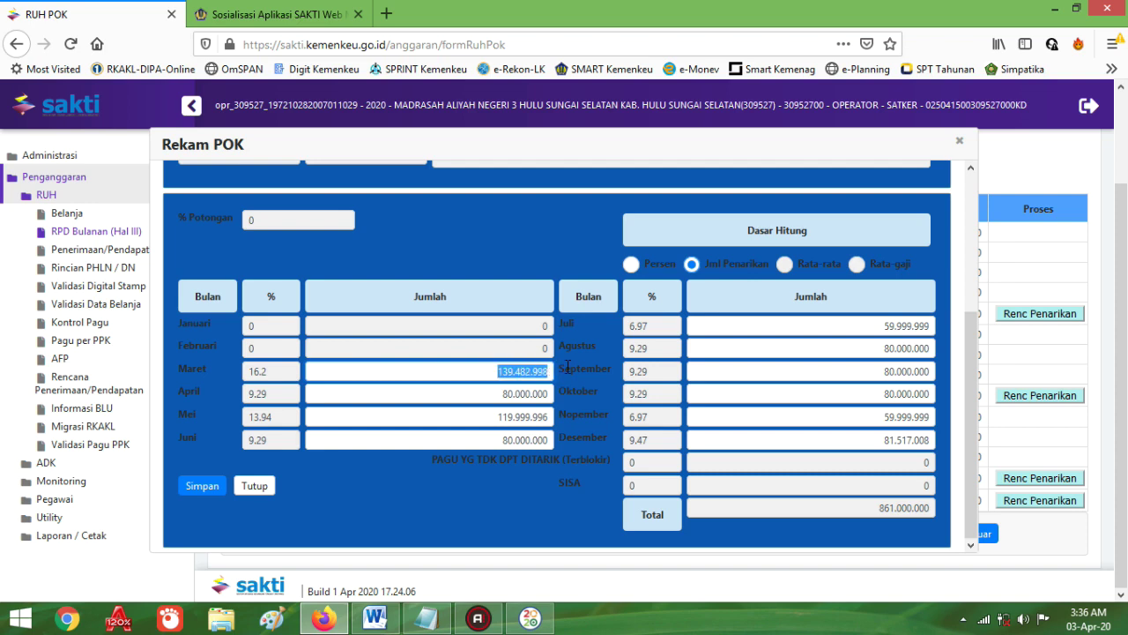
Step: Check the Maret, April and Juni amounts, then save and close the 861.000.000 plan
{"action": "left_click", "coordinate": [477, 326]}
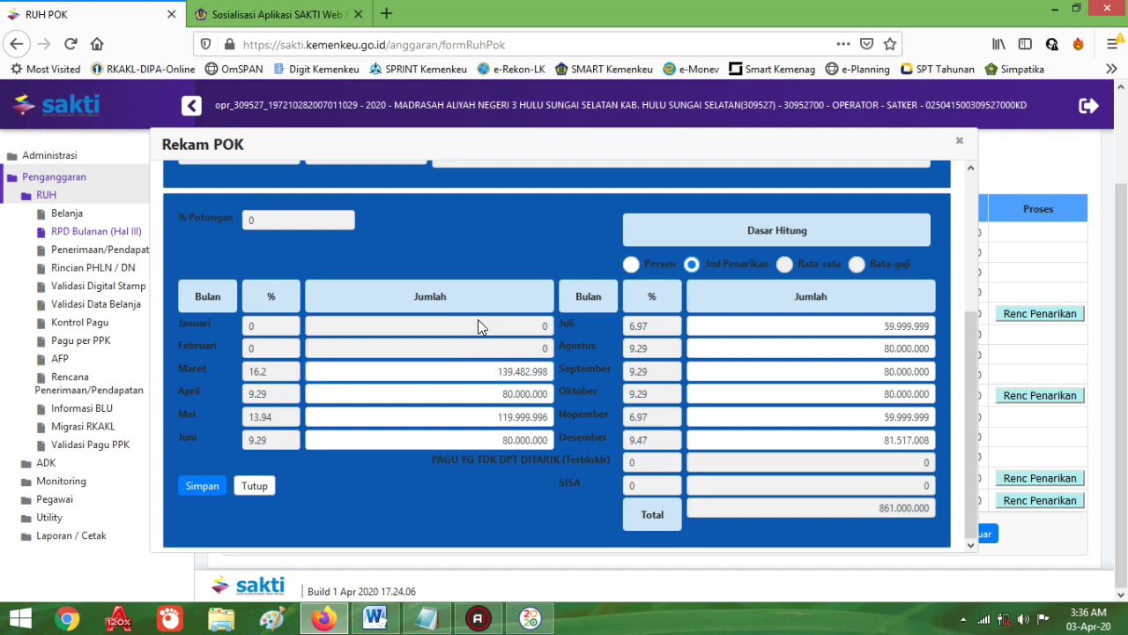
{"action": "left_click", "coordinate": [478, 374]}
{"action": "left_click", "coordinate": [456, 394]}
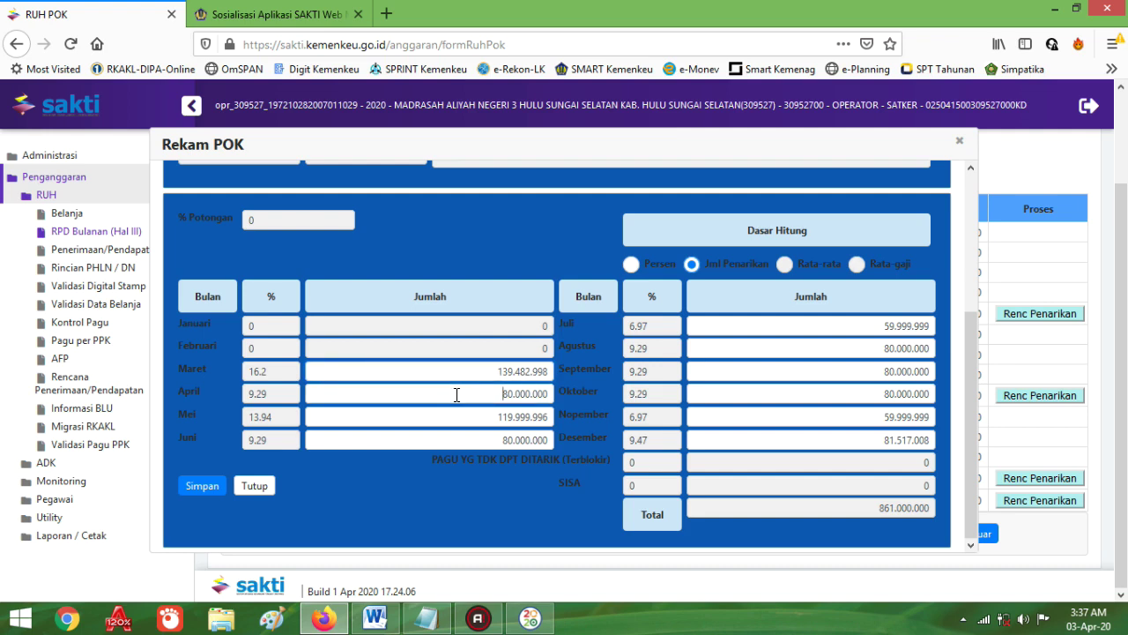
{"action": "left_click", "coordinate": [471, 438]}
{"action": "left_click", "coordinate": [202, 485]}
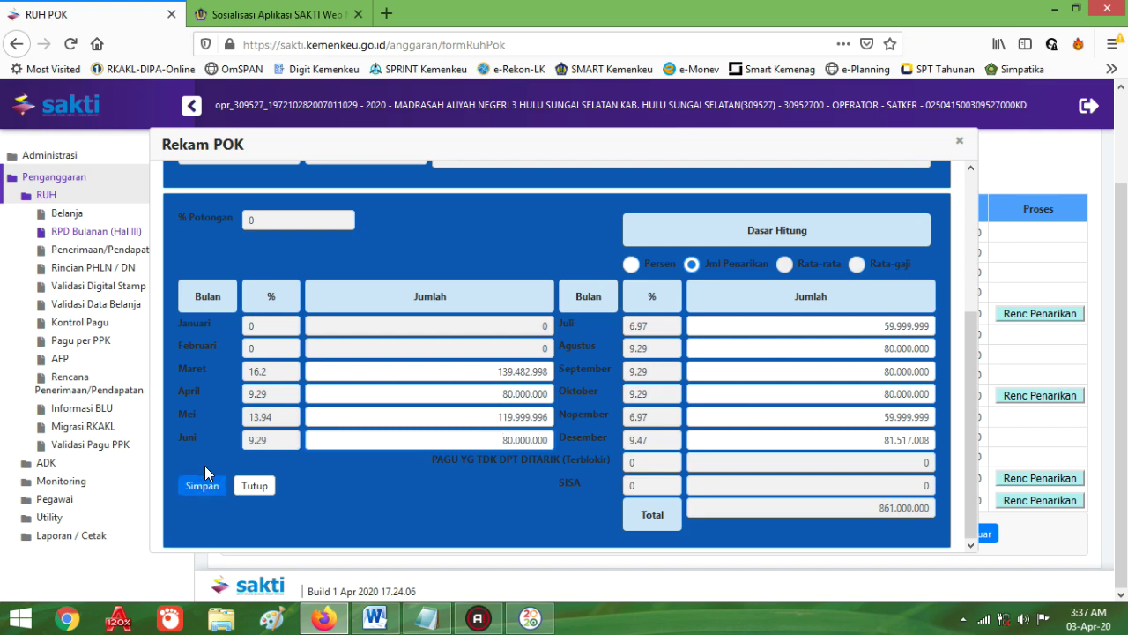
{"action": "left_click", "coordinate": [254, 485]}
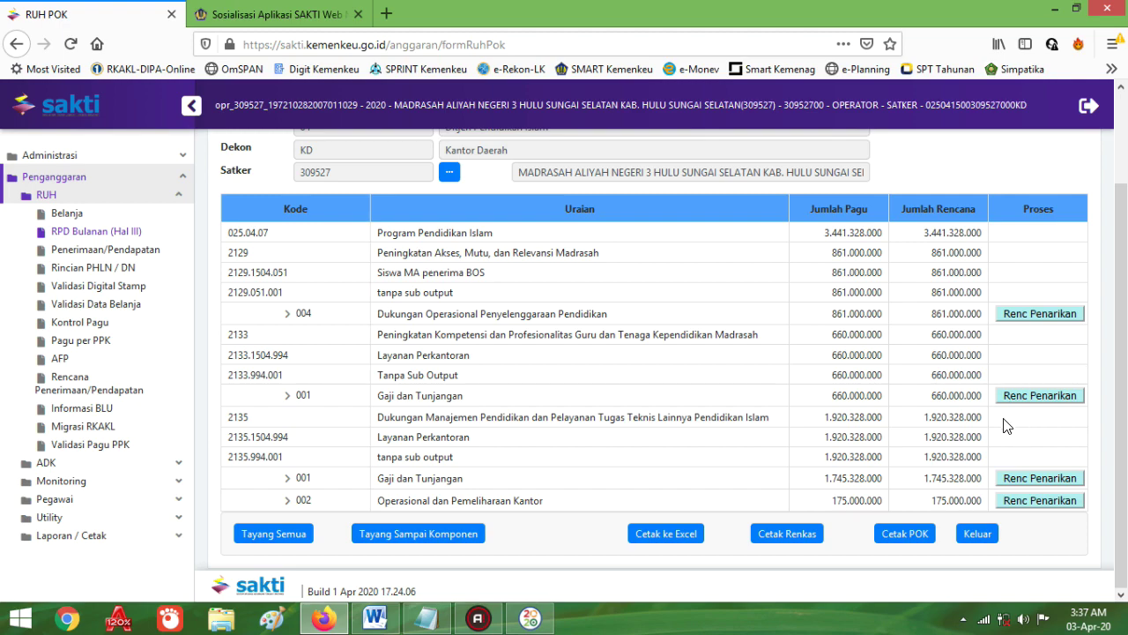
Step: Close RUH Belanja in RKAKL DIPA 2020 and open DIPA's Data Rencana Penarikan form
{"action": "left_click", "coordinate": [548, 624]}
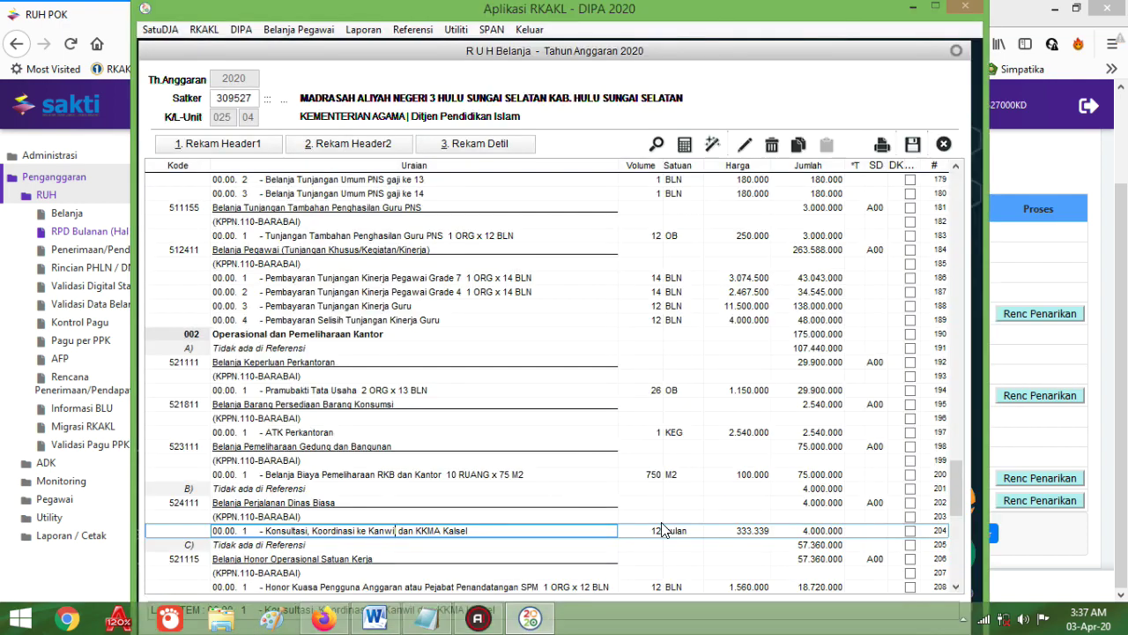
{"action": "left_click", "coordinate": [945, 143]}
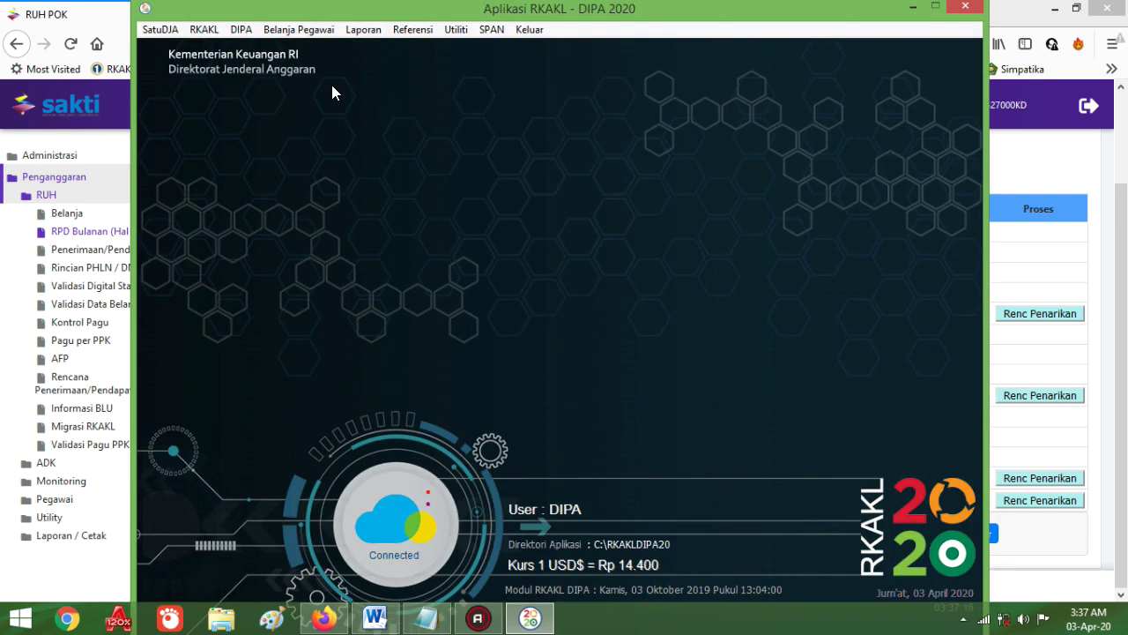
{"action": "left_click", "coordinate": [204, 29]}
{"action": "mouse_move", "coordinate": [240, 32]}
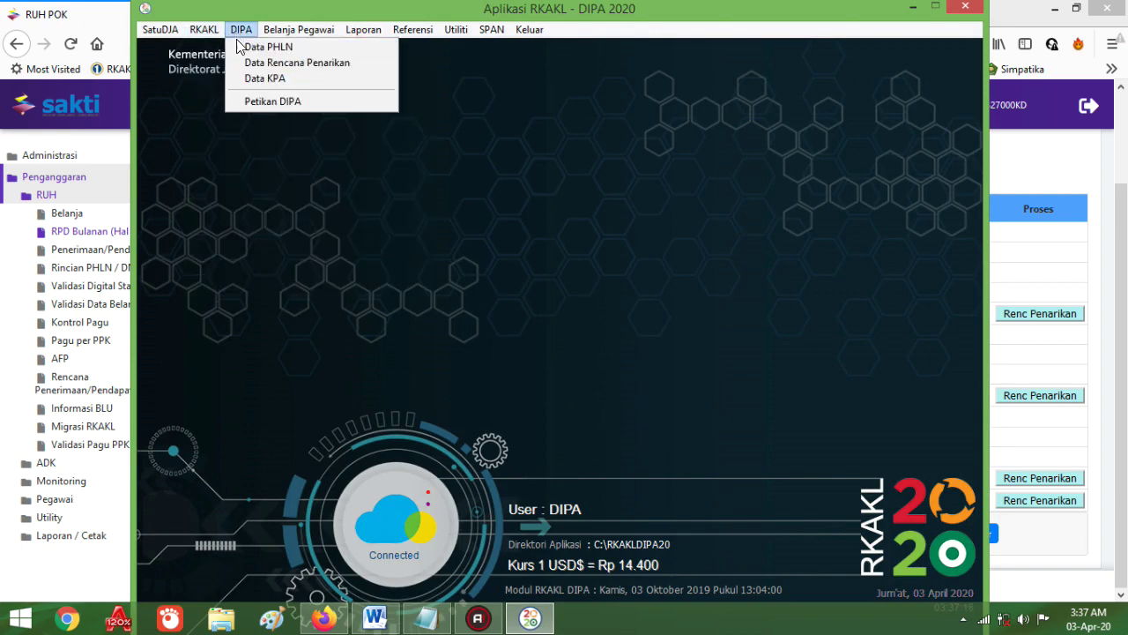
{"action": "left_click", "coordinate": [237, 64]}
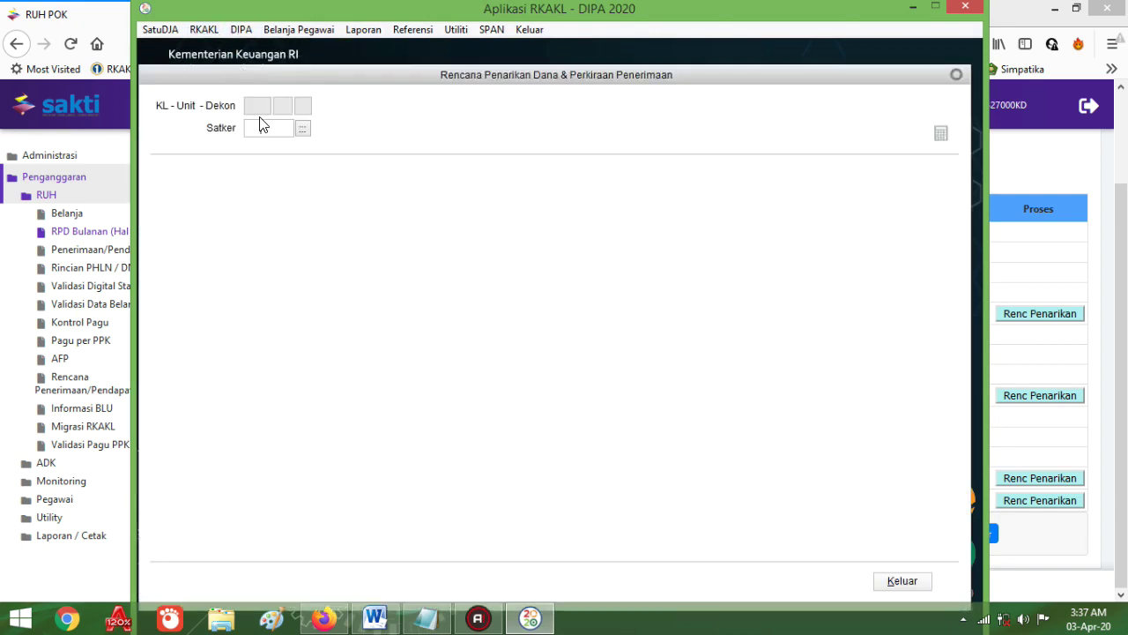
Step: View satker 309527's withdrawal plan Kode 52 row, then cancel, exit and return to the browser
{"action": "left_click", "coordinate": [301, 128]}
{"action": "double_click", "coordinate": [454, 233]}
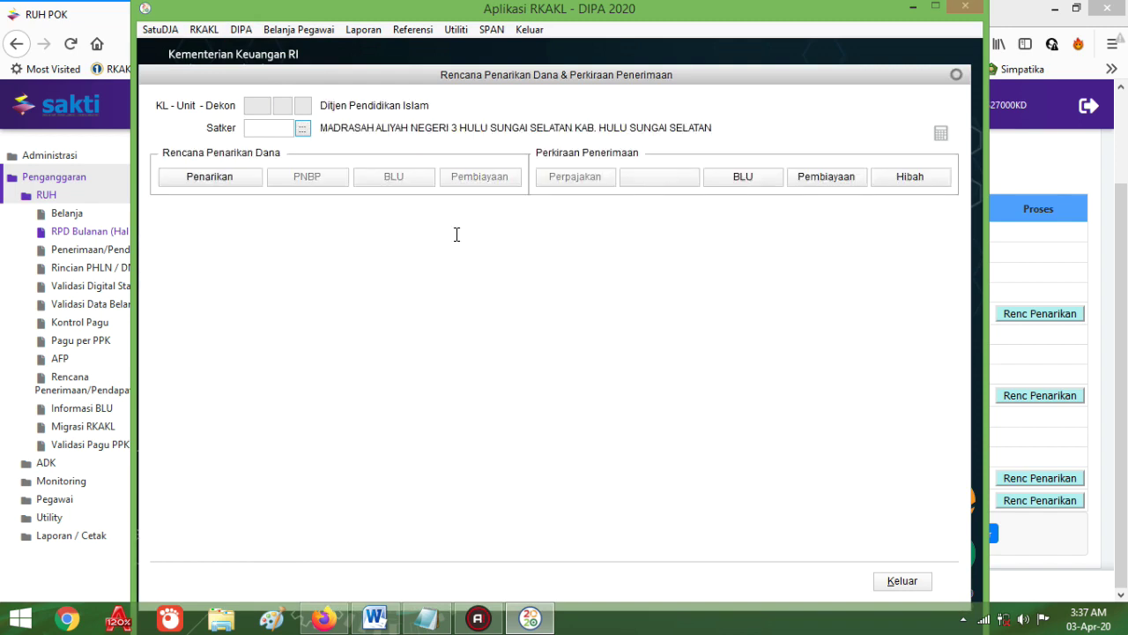
{"action": "left_click", "coordinate": [212, 178]}
{"action": "double_click", "coordinate": [463, 228]}
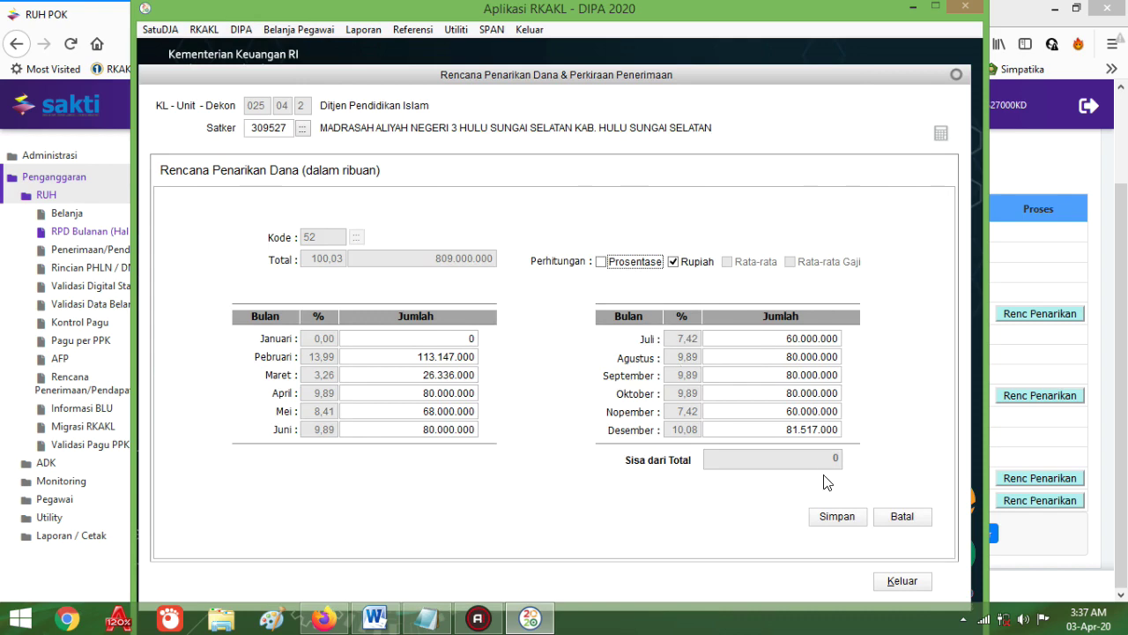
{"action": "left_click", "coordinate": [901, 517]}
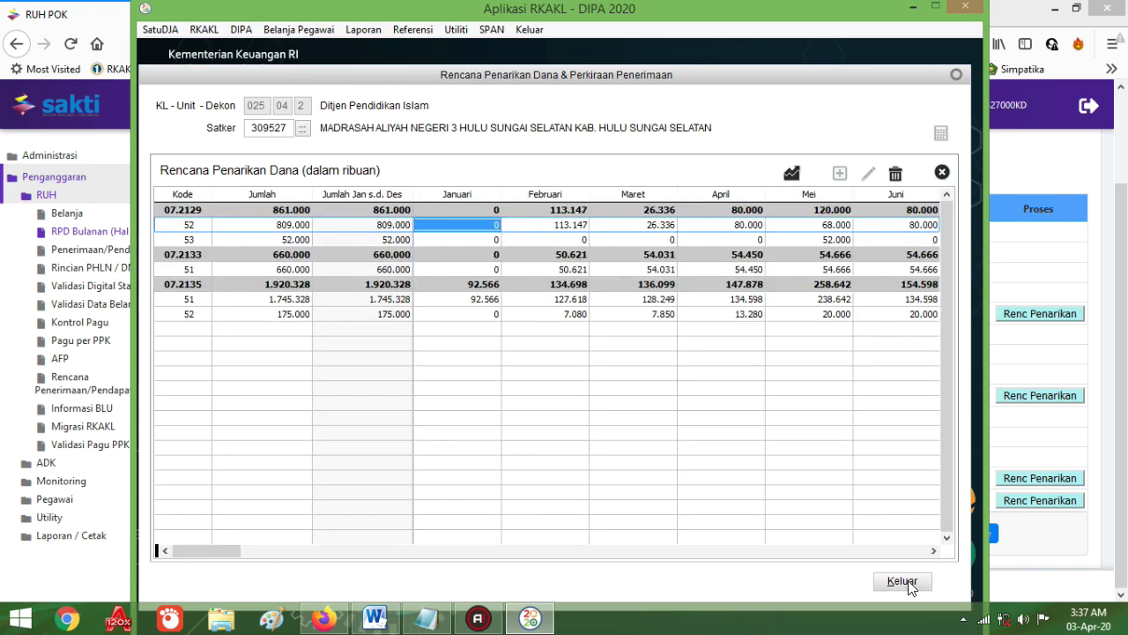
{"action": "left_click", "coordinate": [899, 581]}
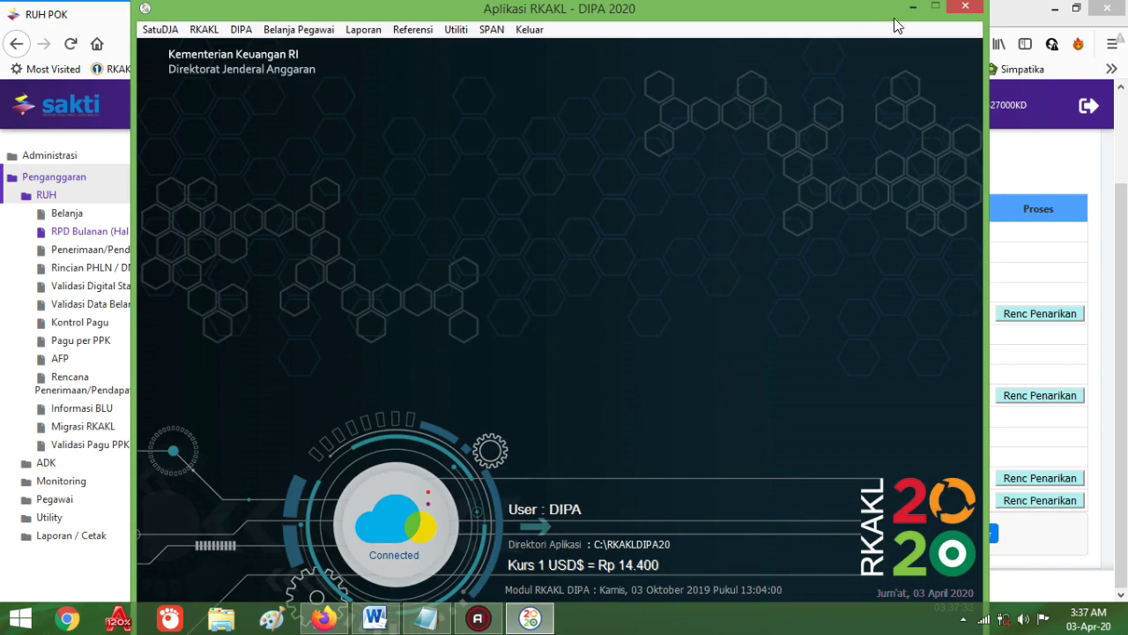
{"action": "left_click", "coordinate": [913, 7]}
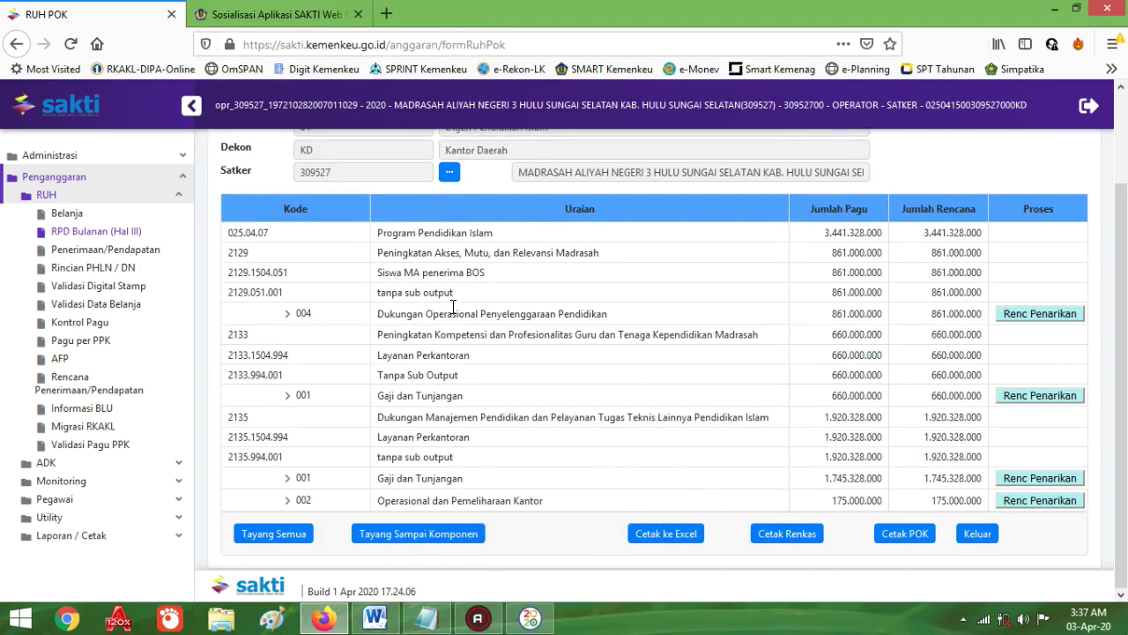
Step: Save the 660.000.000 monthly plan for 001 Gaji dan Tunjangan and exit the RUH POK page
{"action": "left_click", "coordinate": [1036, 396]}
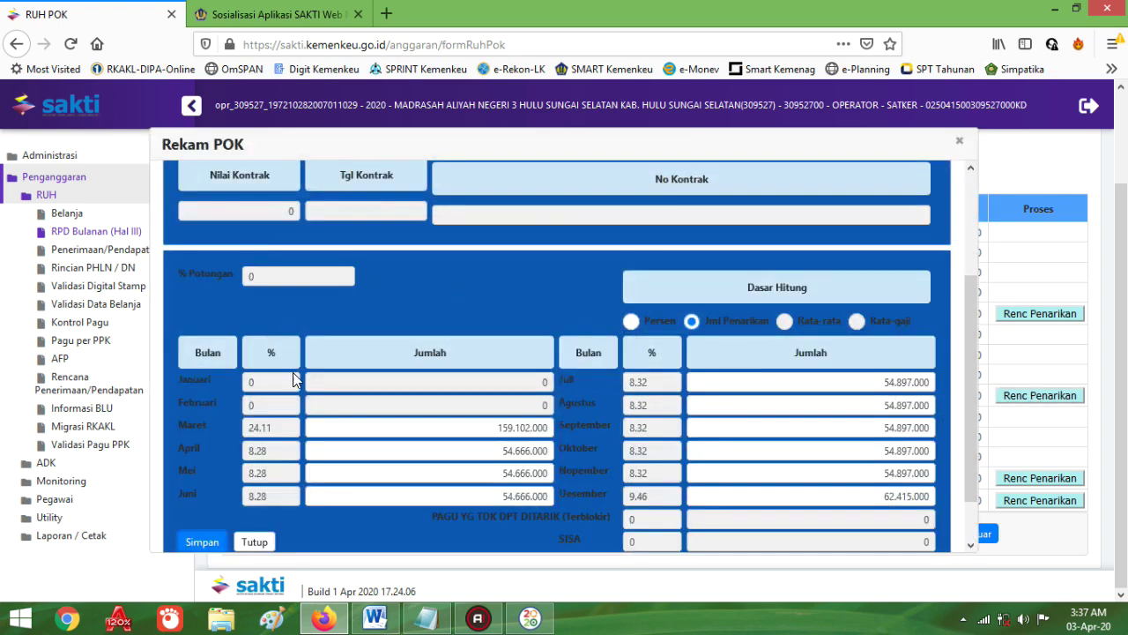
{"action": "scroll", "coordinate": [295, 343], "scroll_direction": "down", "scroll_amount": 1}
{"action": "left_click", "coordinate": [207, 488]}
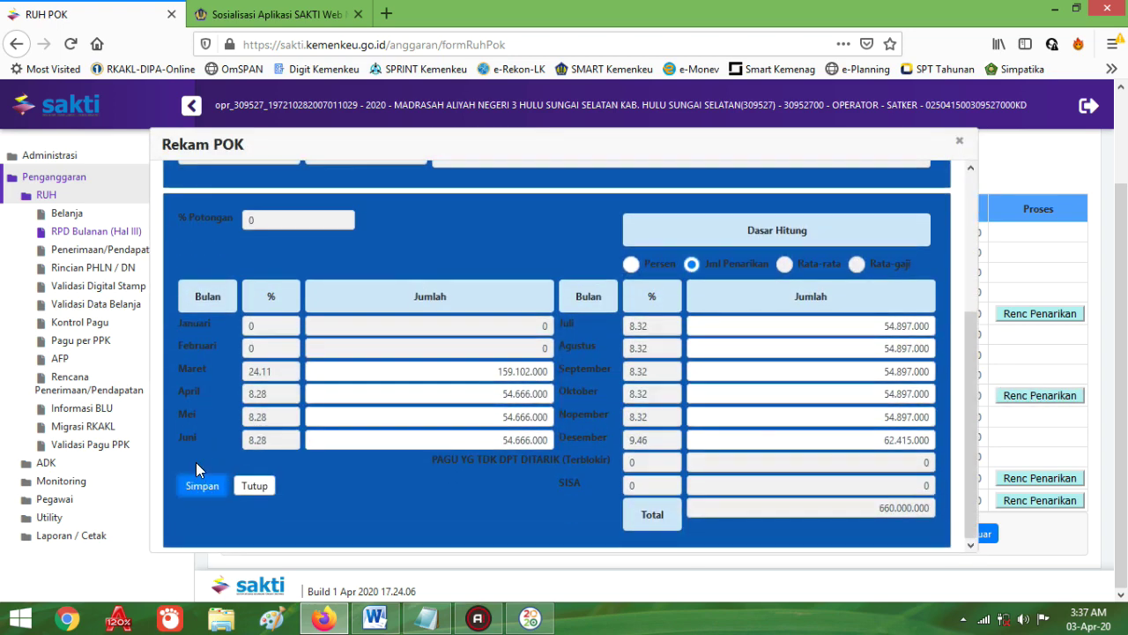
{"action": "left_click", "coordinate": [254, 485]}
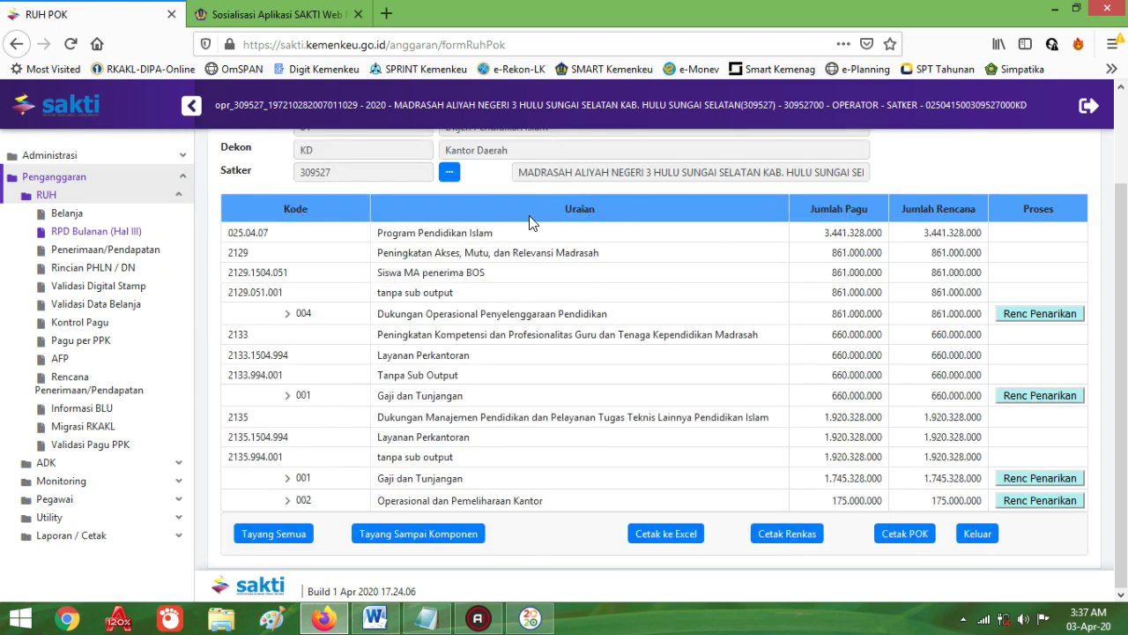
{"action": "left_click", "coordinate": [978, 536]}
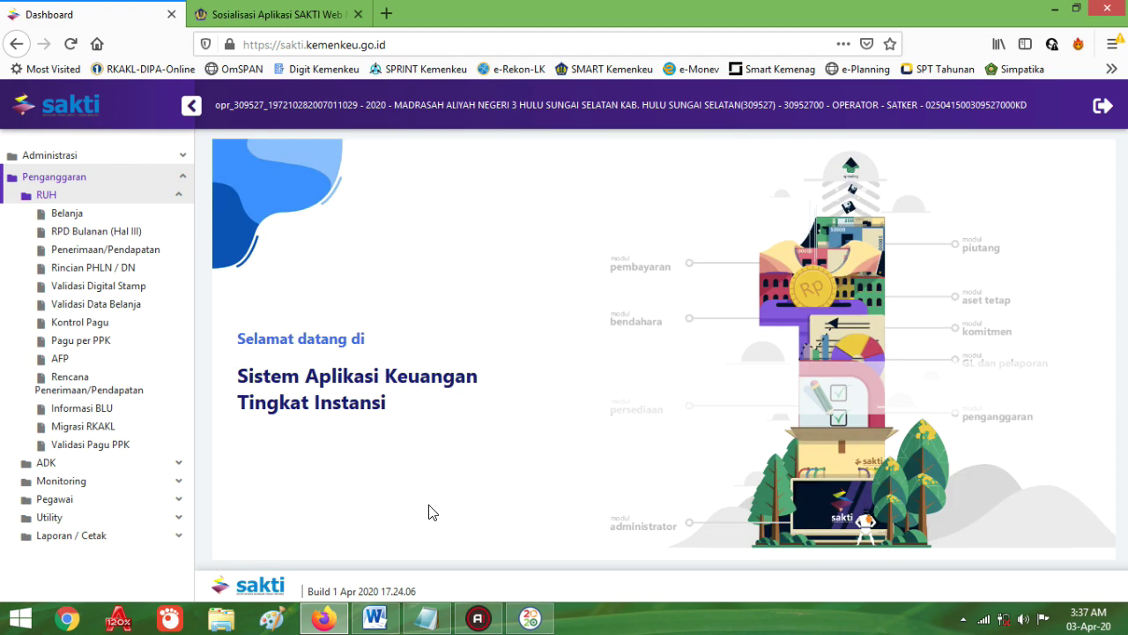
Step: Highlight 'RPD bulanan (hal III)' in the Word notes, then bring SAKTI back to the front
{"action": "left_click", "coordinate": [375, 620]}
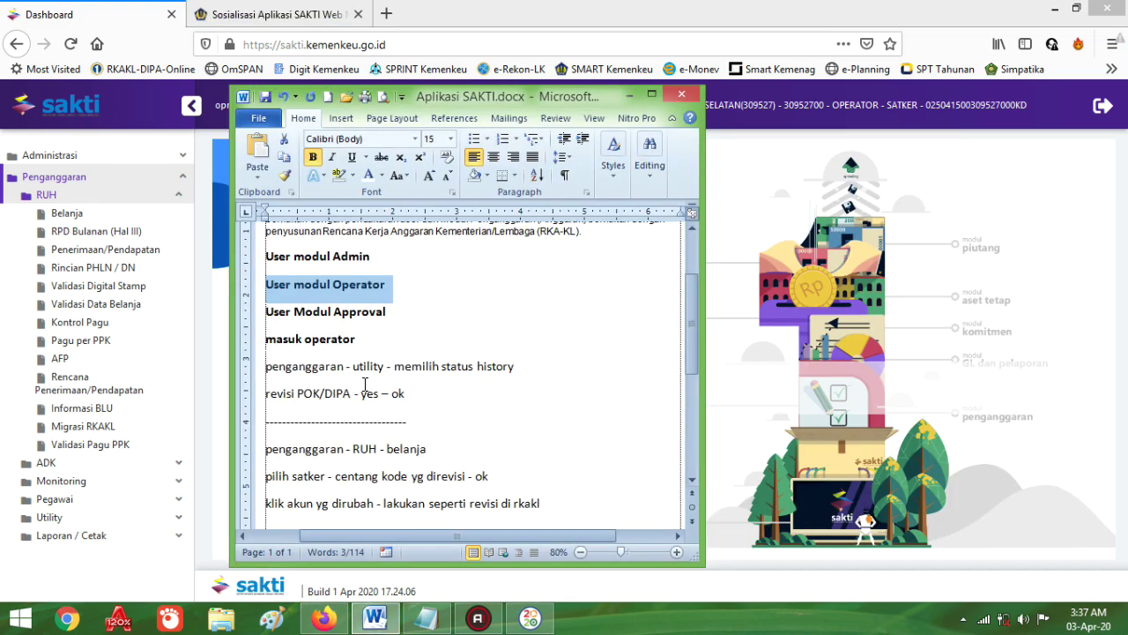
{"action": "scroll", "coordinate": [379, 388], "scroll_direction": "down", "scroll_amount": 2}
{"action": "scroll", "coordinate": [469, 401], "scroll_direction": "down", "scroll_amount": 1}
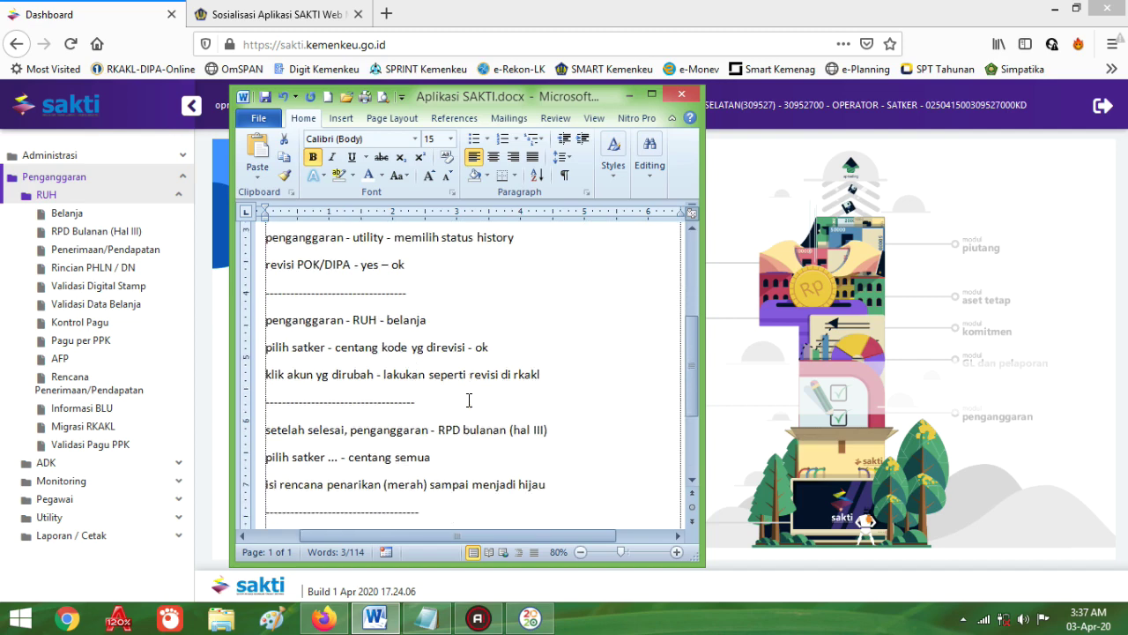
{"action": "left_click", "coordinate": [407, 319]}
{"action": "scroll", "coordinate": [476, 388], "scroll_direction": "down", "scroll_amount": 3}
{"action": "left_click_drag", "start_coordinate": [436, 335], "coordinate": [548, 335]}
{"action": "scroll", "coordinate": [552, 411], "scroll_direction": "down", "scroll_amount": 2}
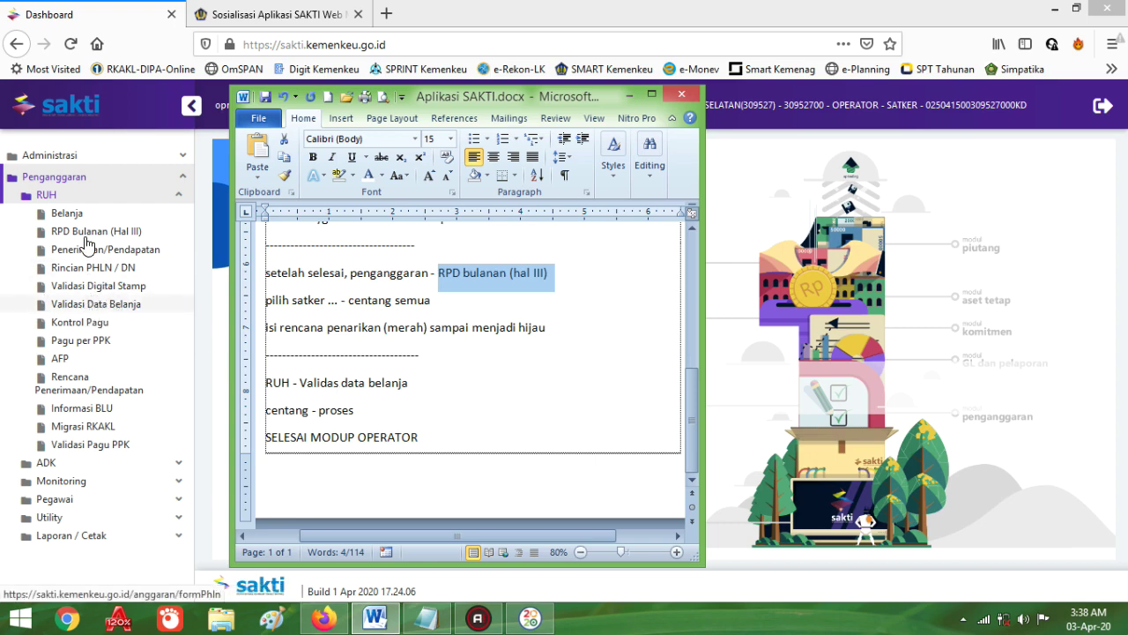
{"action": "left_click", "coordinate": [46, 197]}
{"action": "left_click", "coordinate": [46, 196]}
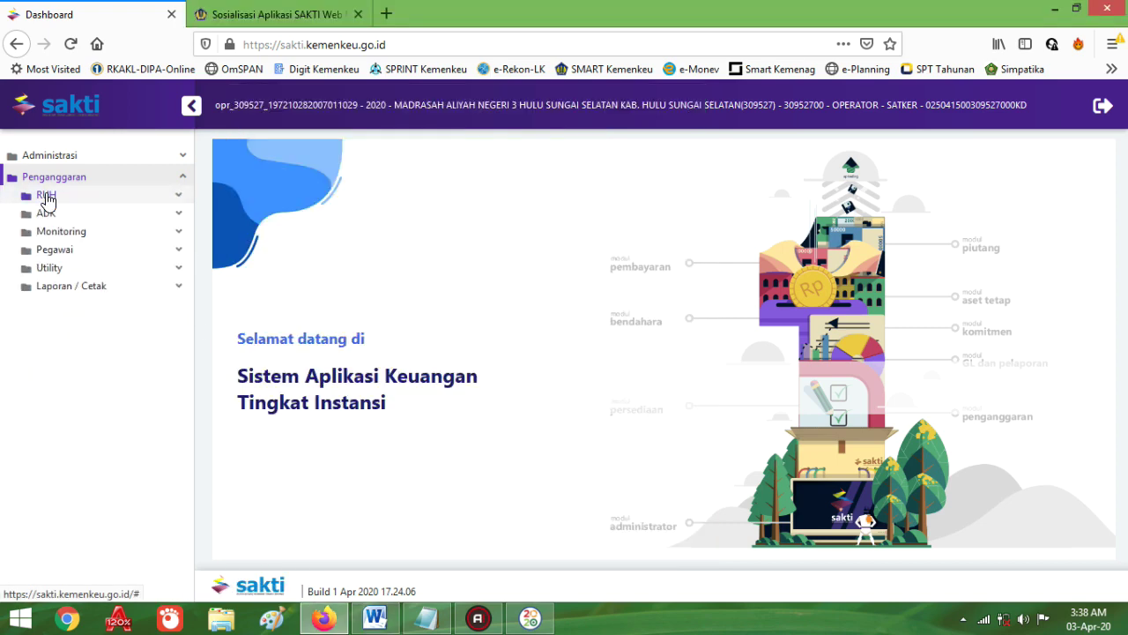
Step: Open Validasi Data Belanja, compare with RKAKL's Validasi Data menu, and tick satker 309527's row
{"action": "left_click", "coordinate": [46, 196]}
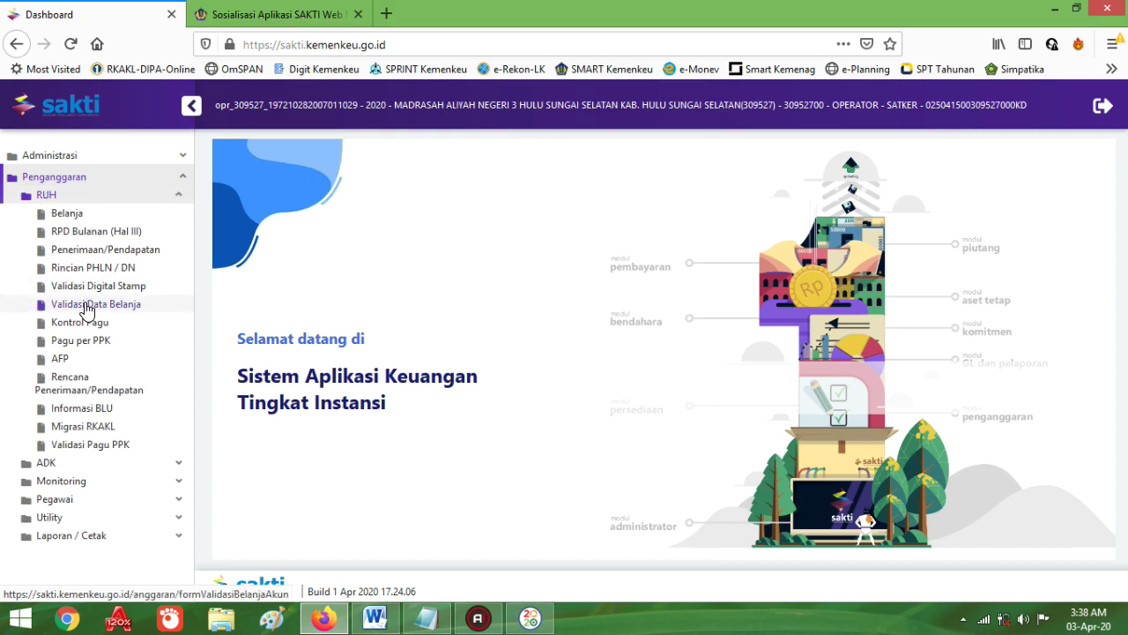
{"action": "left_click", "coordinate": [86, 306]}
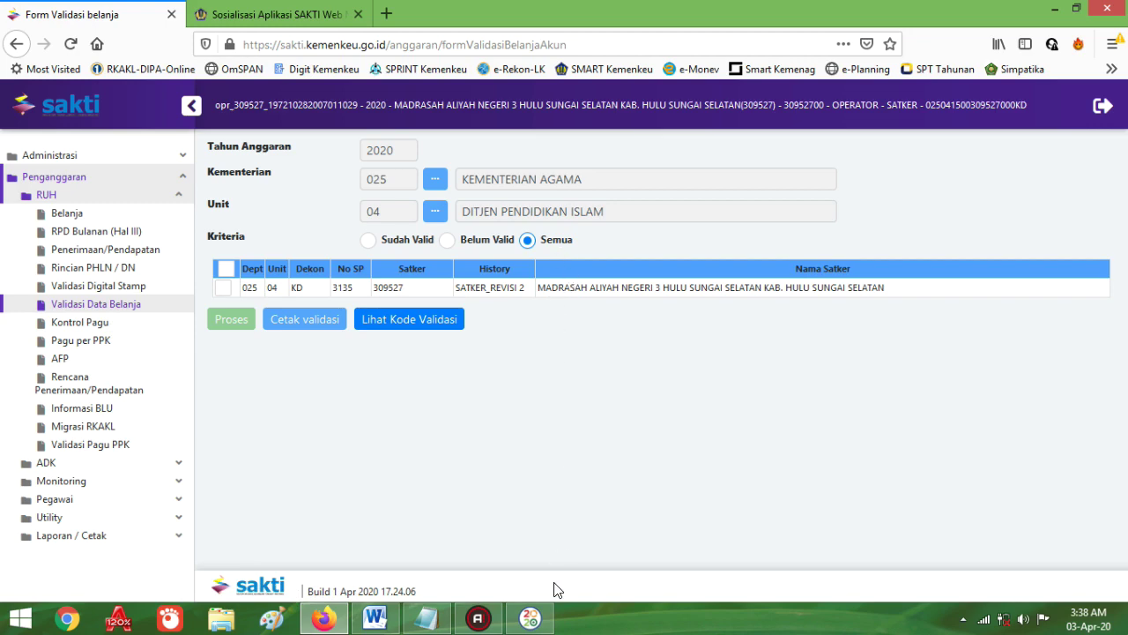
{"action": "mouse_move", "coordinate": [524, 620]}
{"action": "left_click", "coordinate": [433, 536]}
{"action": "left_click", "coordinate": [203, 30]}
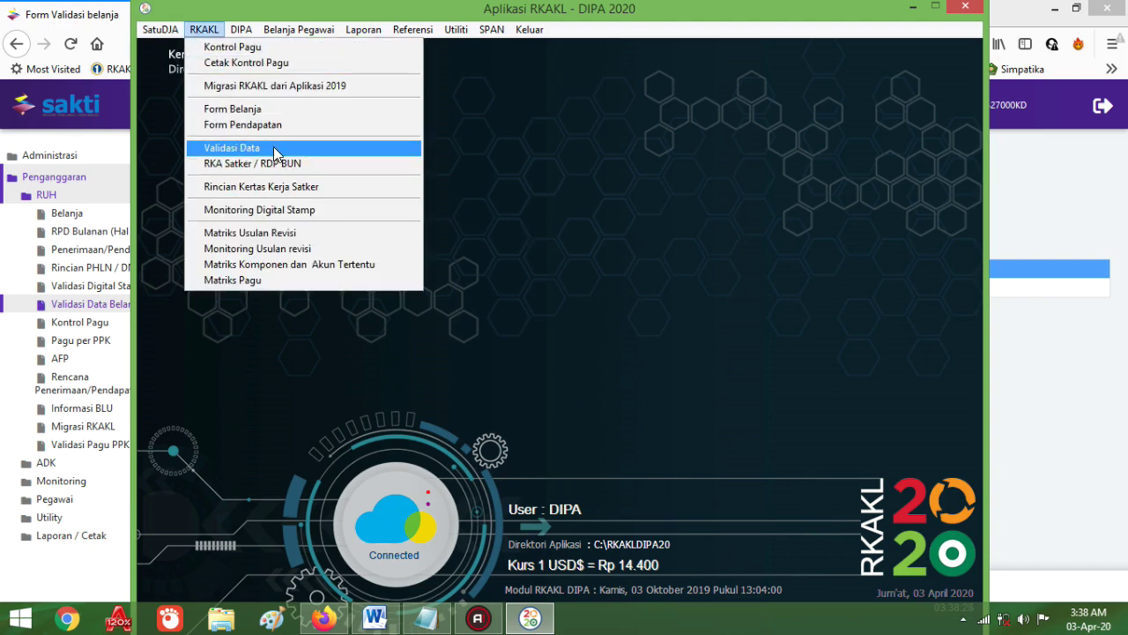
{"action": "left_click", "coordinate": [1069, 359]}
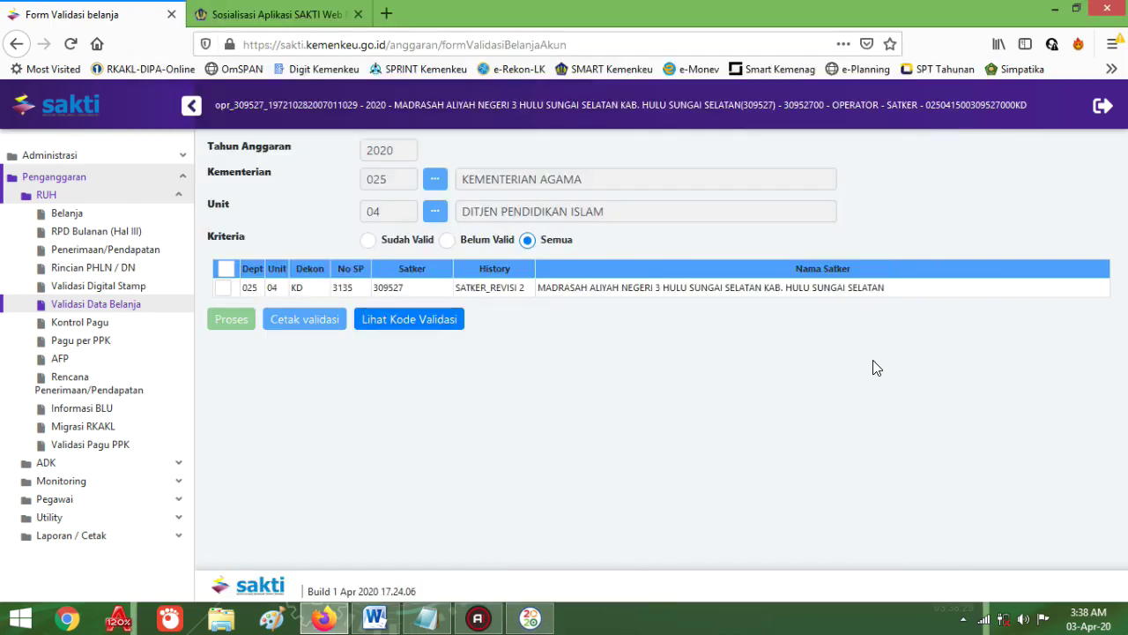
{"action": "left_click", "coordinate": [224, 289]}
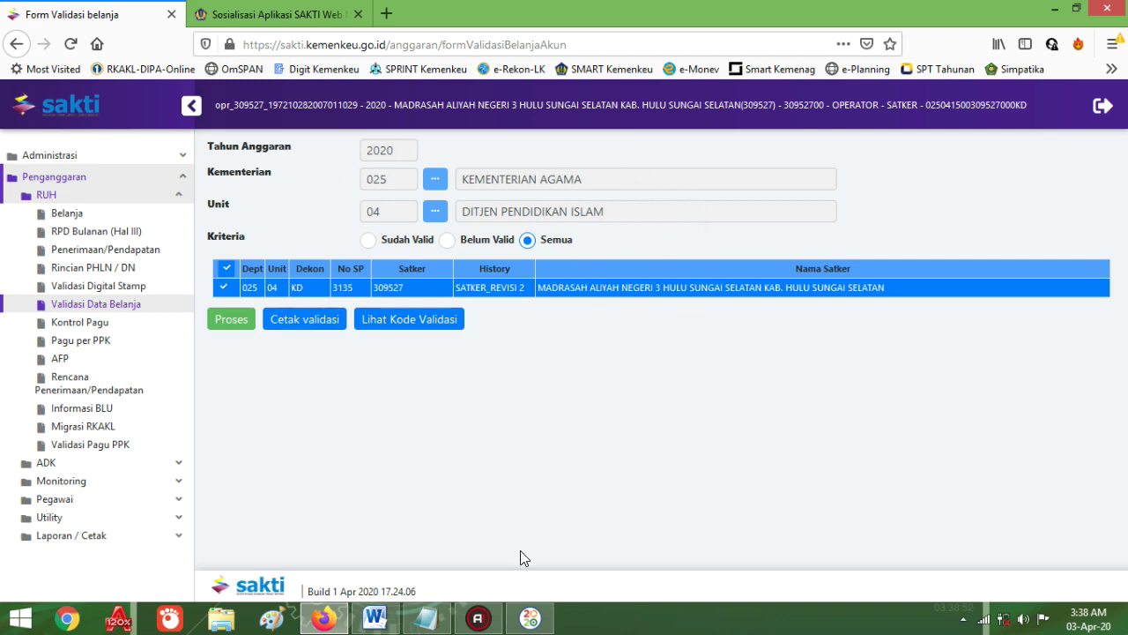
Step: Scroll the Word notes to the User Modul Approval line and highlight it, then return to SAKTI
{"action": "left_click", "coordinate": [377, 620]}
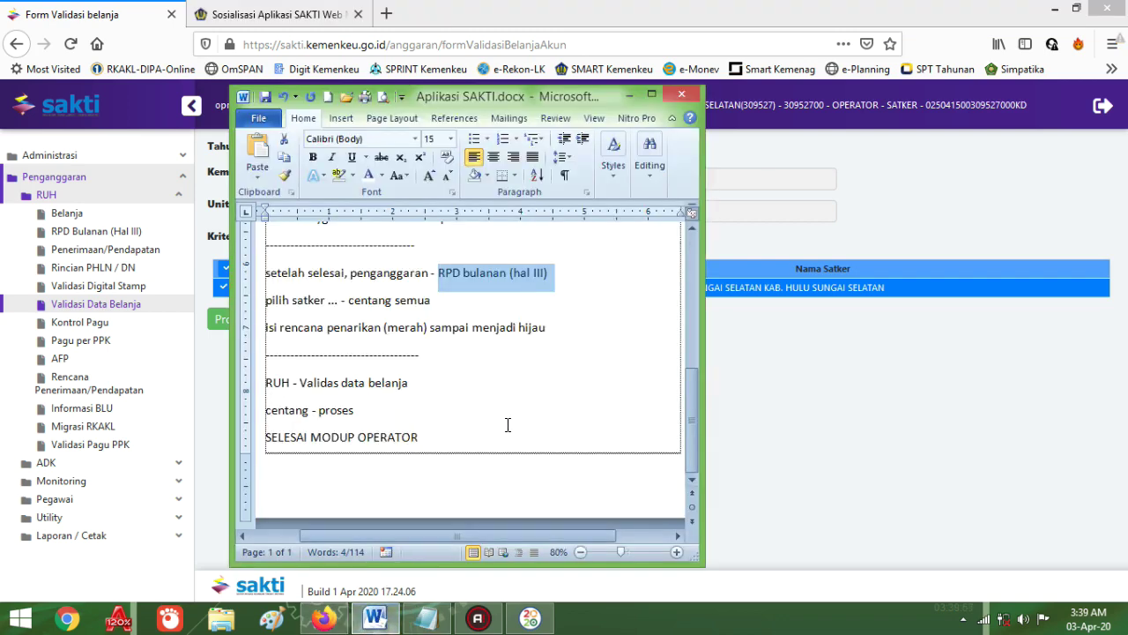
{"action": "scroll", "coordinate": [510, 427], "scroll_direction": "up", "scroll_amount": 2}
{"action": "scroll", "coordinate": [511, 429], "scroll_direction": "down", "scroll_amount": 2}
{"action": "scroll", "coordinate": [498, 380], "scroll_direction": "up", "scroll_amount": 6}
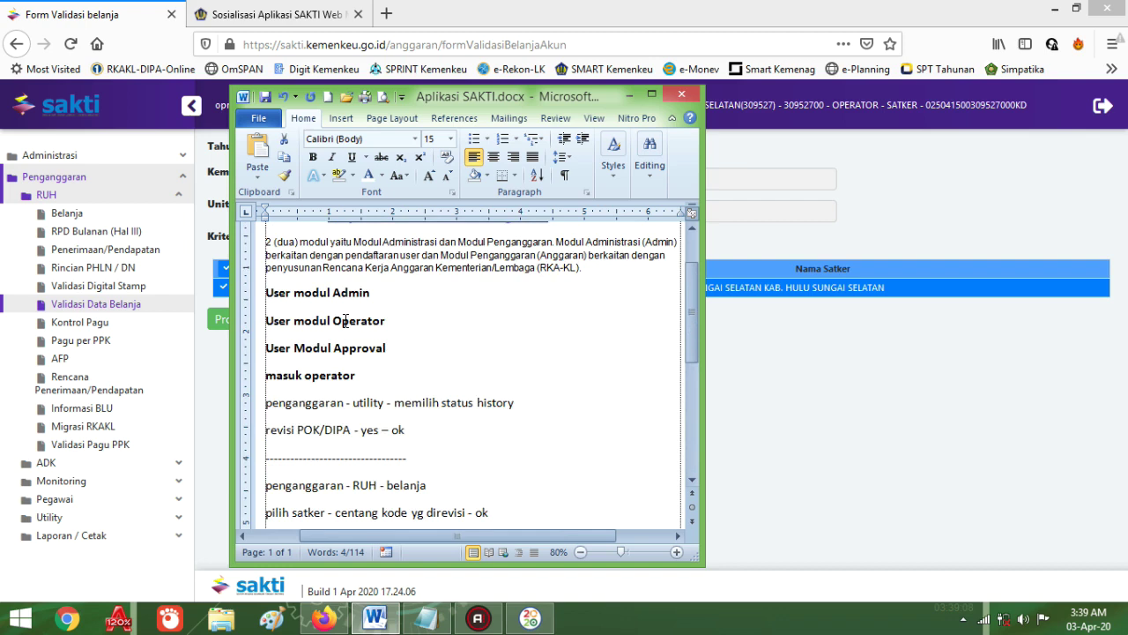
{"action": "left_click_drag", "start_coordinate": [269, 350], "coordinate": [383, 347]}
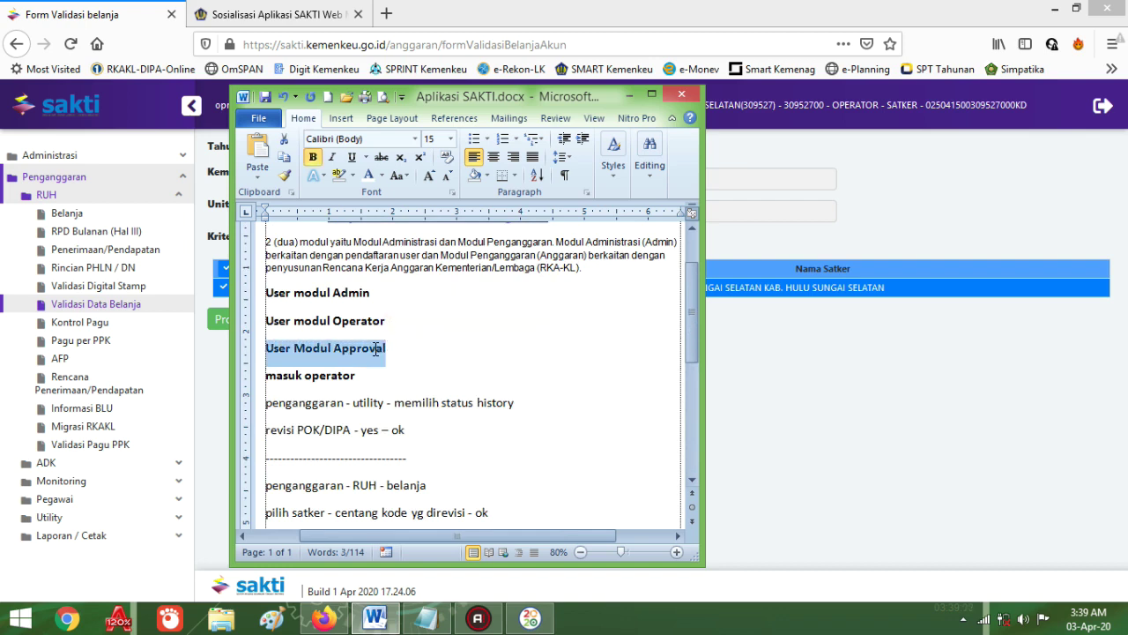
{"action": "left_click", "coordinate": [377, 348]}
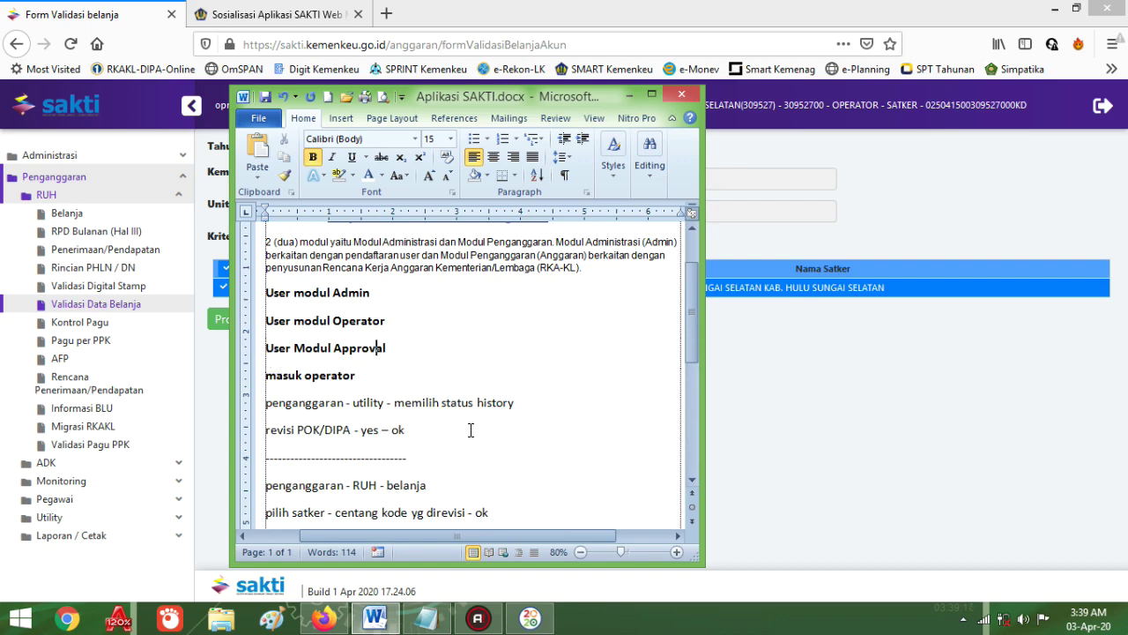
{"action": "key", "text": "alt+Tab"}
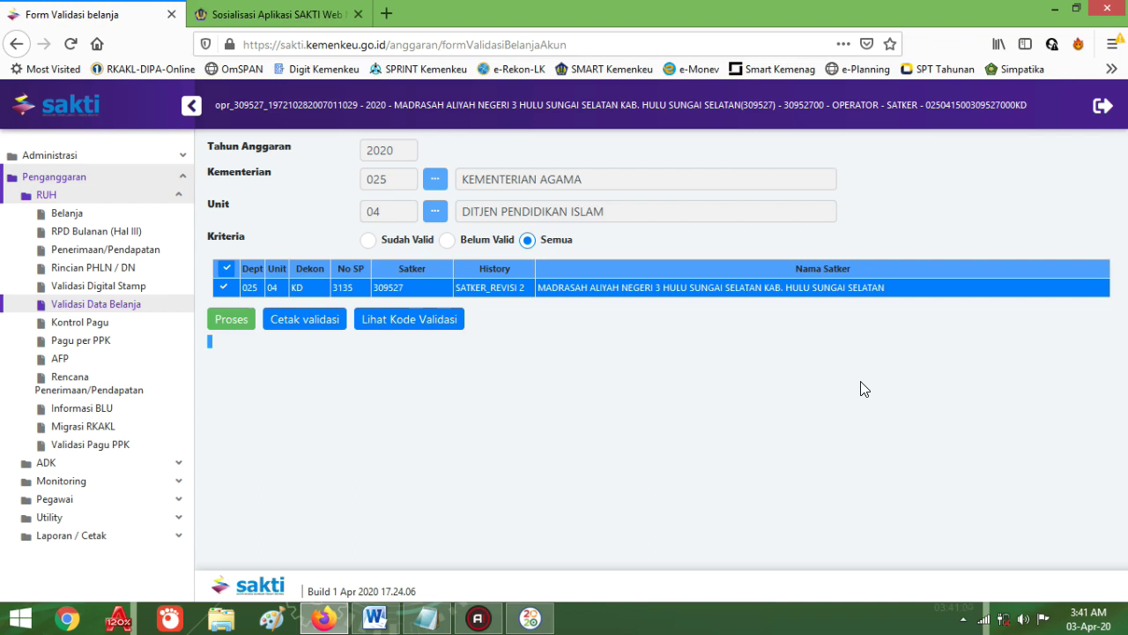
Step: Log out of the SAKTI operator account
{"action": "left_click", "coordinate": [1103, 108]}
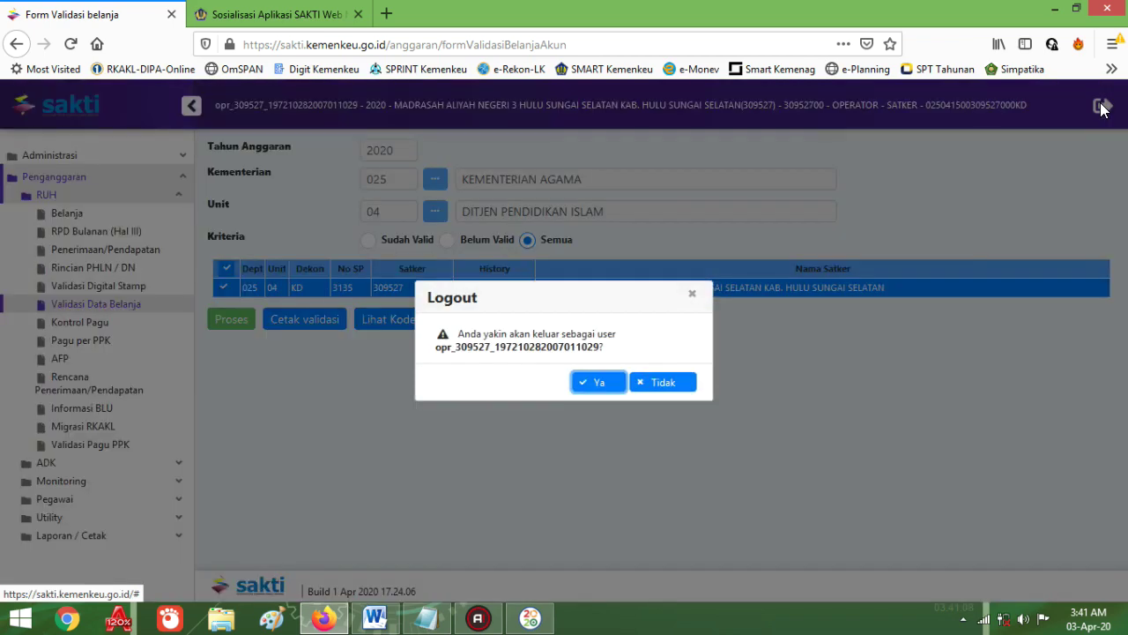
{"action": "left_click", "coordinate": [581, 383]}
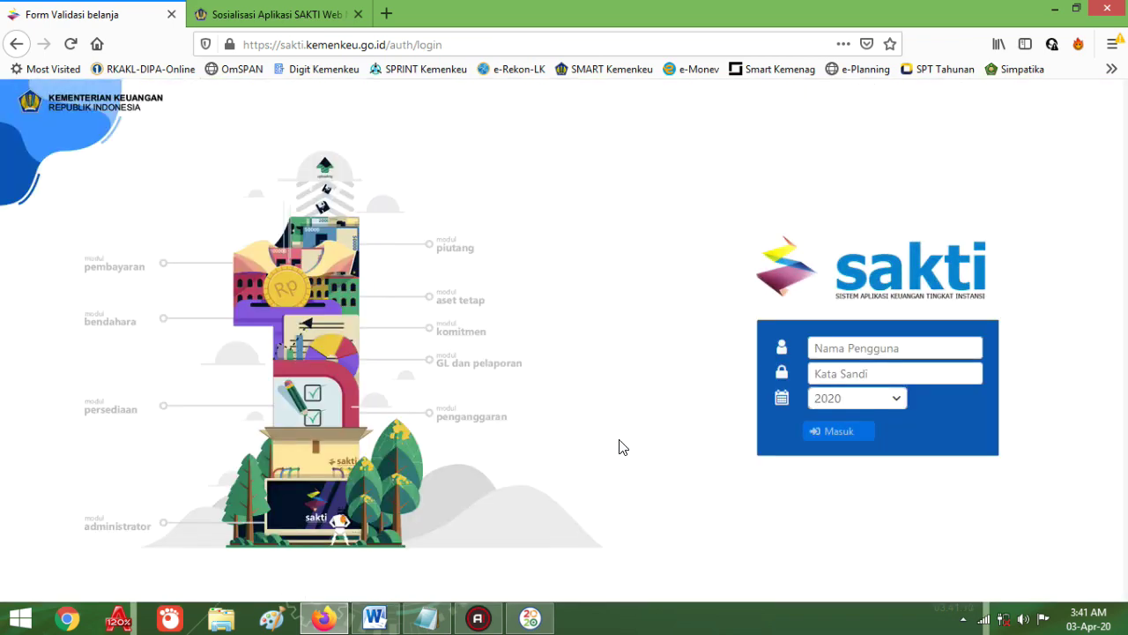
{"action": "left_click", "coordinate": [374, 620]}
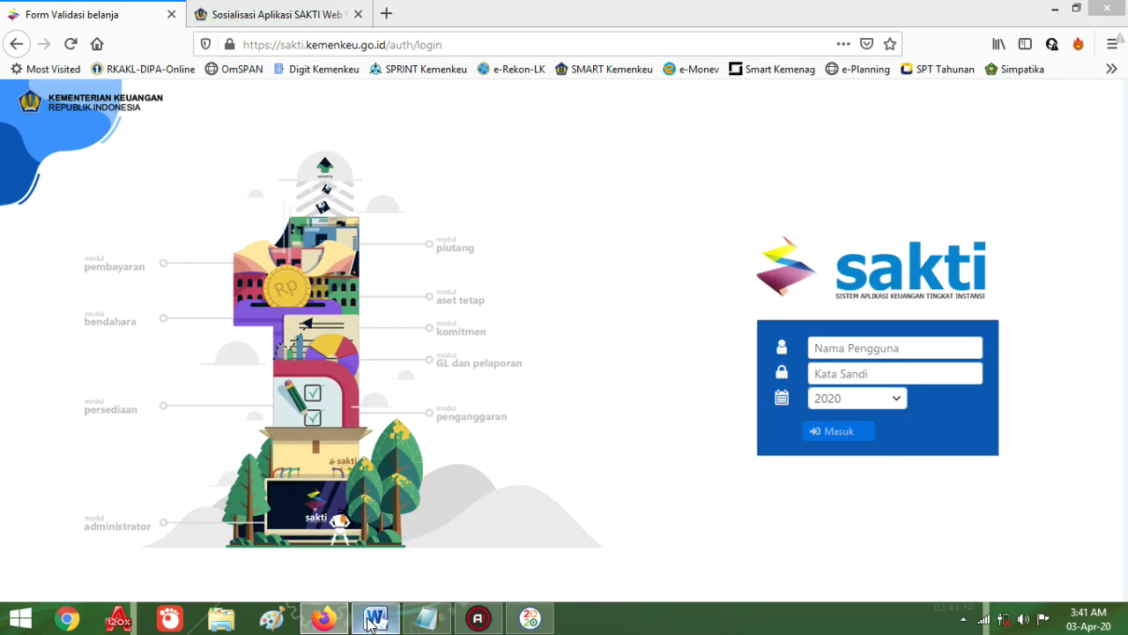
{"action": "left_click", "coordinate": [374, 619]}
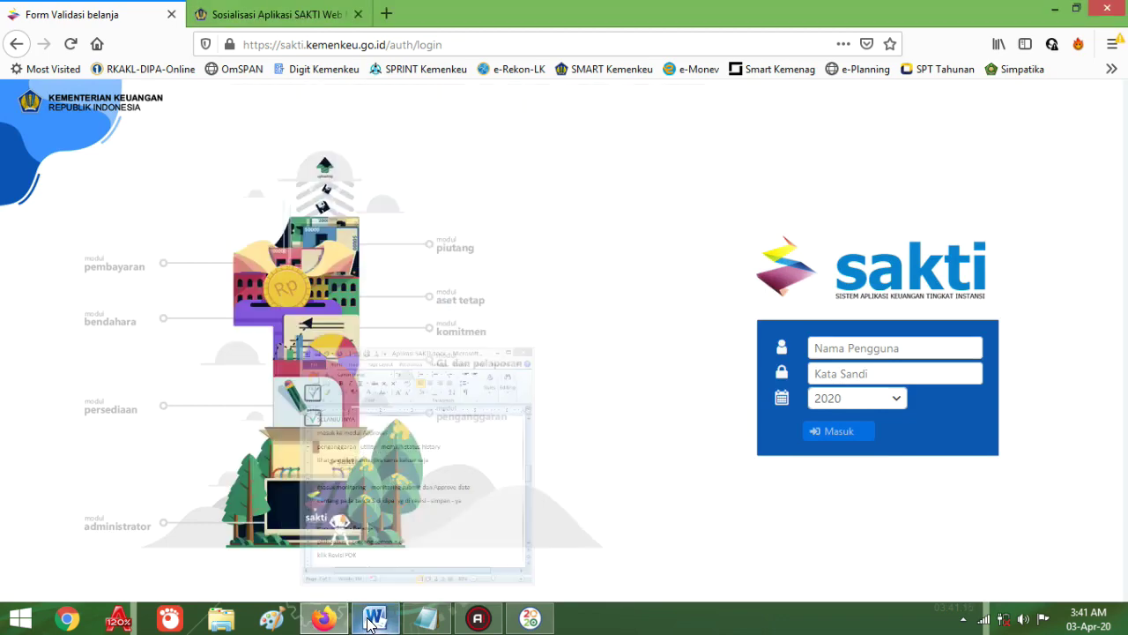
Step: Sign in with the saved approval user's login for budget year 2020
{"action": "left_click", "coordinate": [862, 349]}
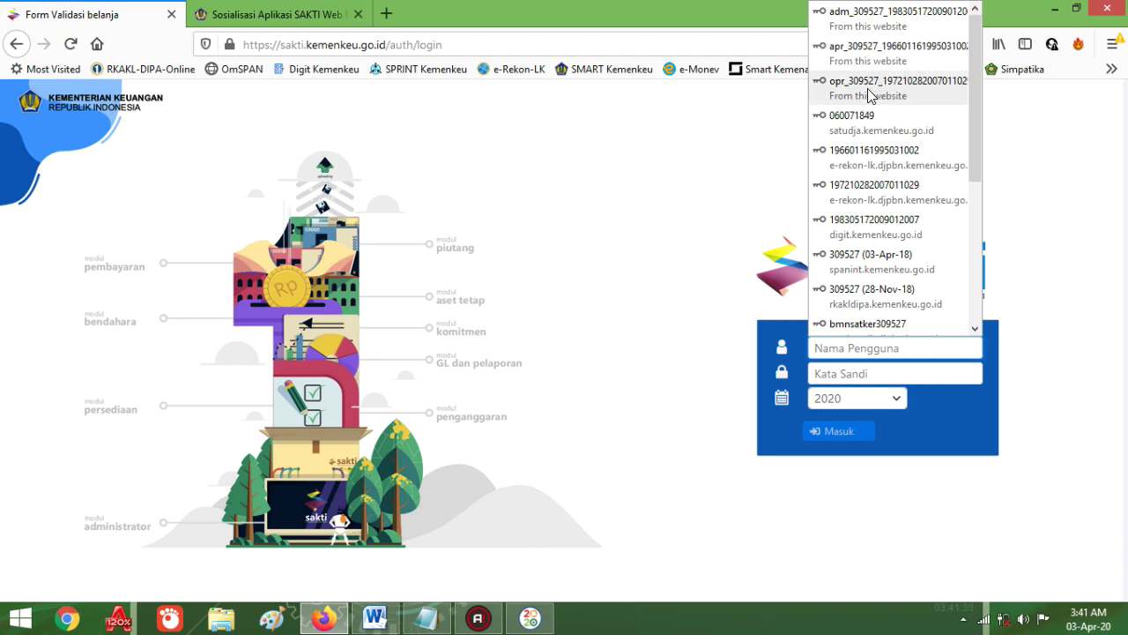
{"action": "left_click", "coordinate": [855, 55]}
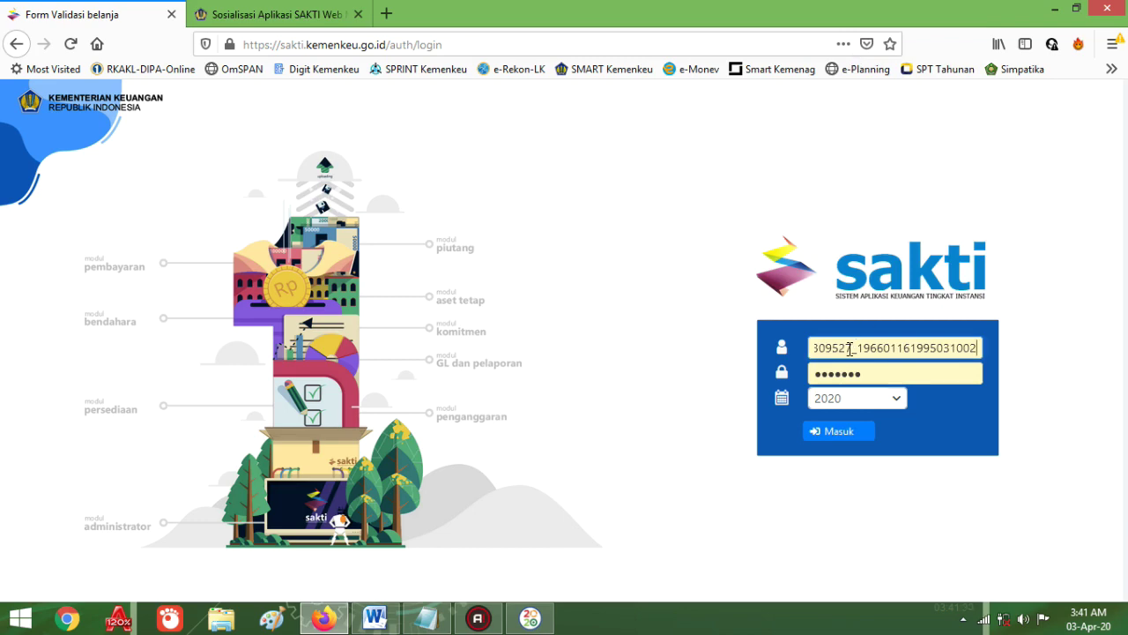
{"action": "left_click", "coordinate": [829, 430]}
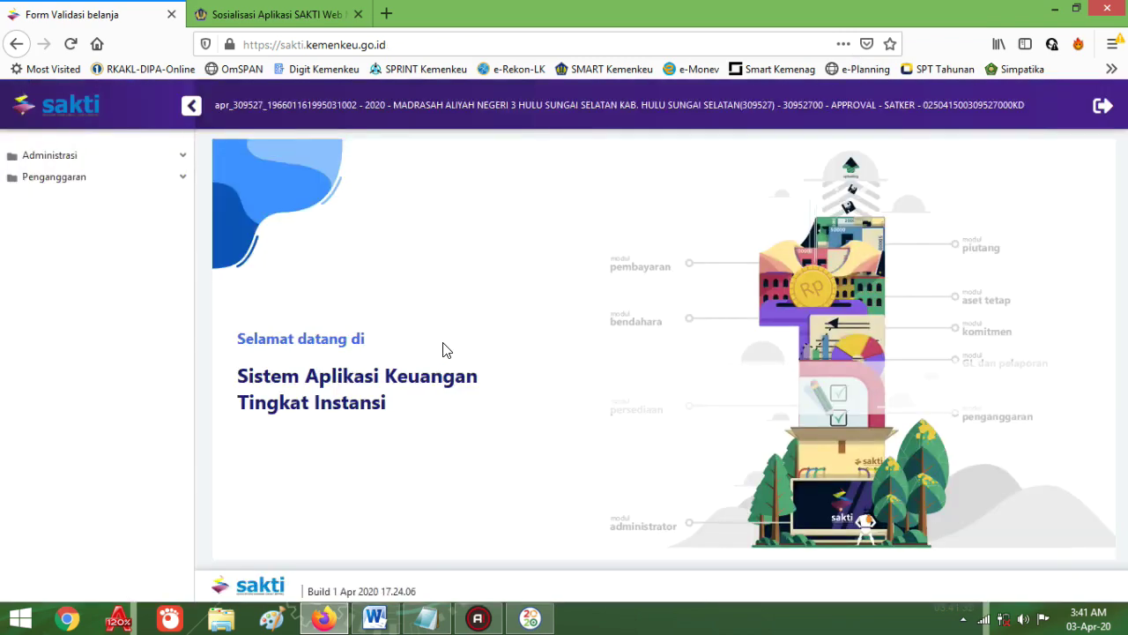
Step: Highlight the memilih status history step in the notes and open SAKTI's Memilih Status History form
{"action": "left_click", "coordinate": [375, 618]}
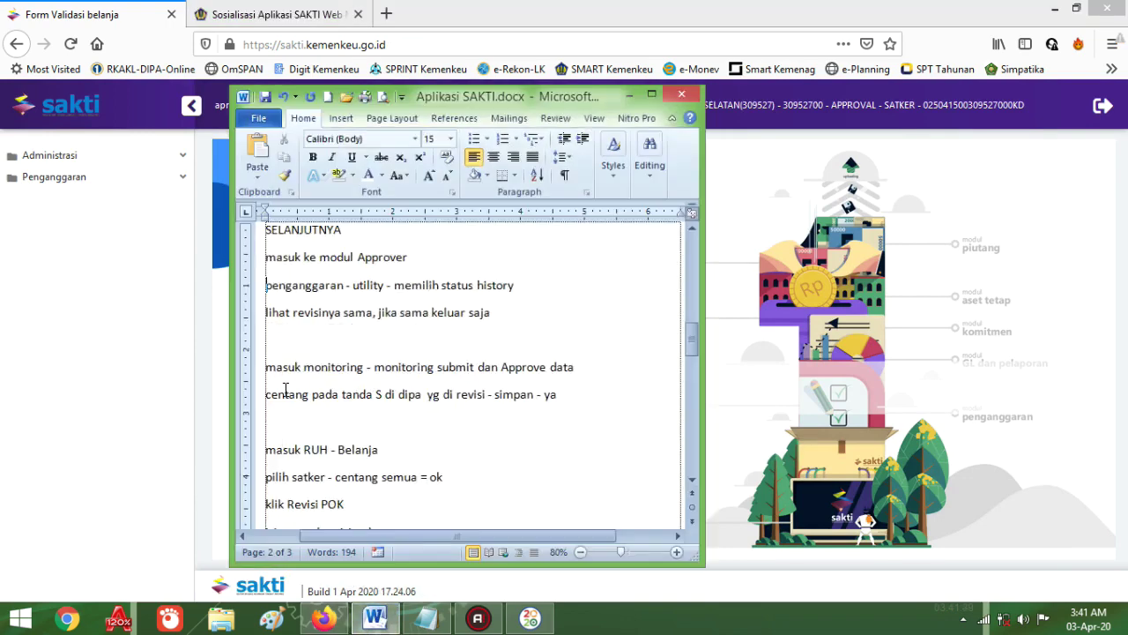
{"action": "double_click", "coordinate": [310, 286]}
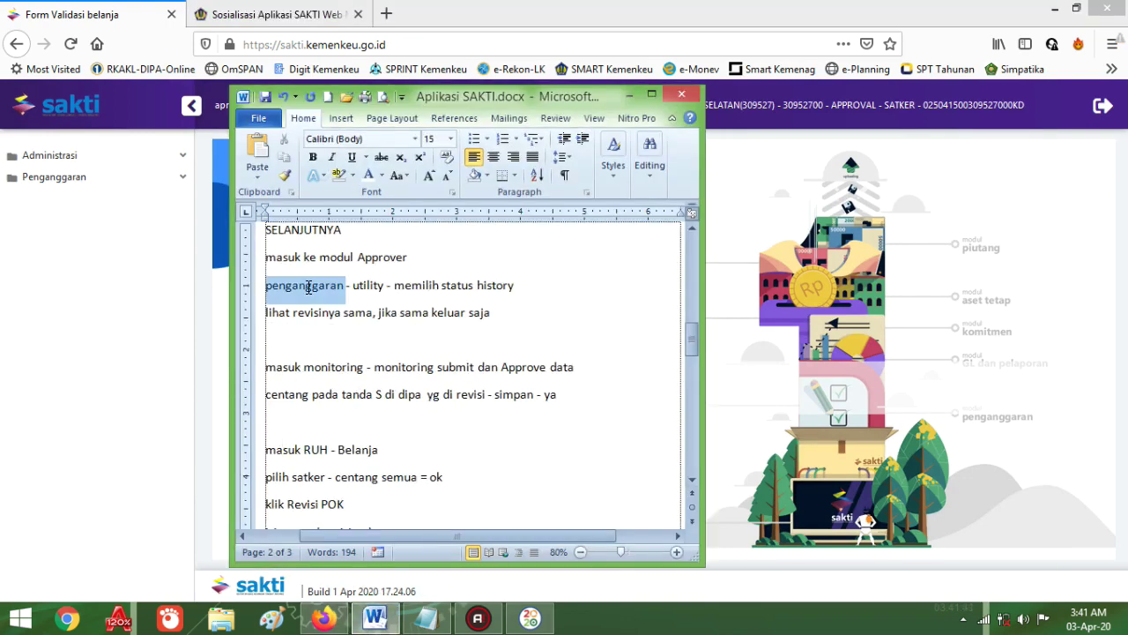
{"action": "double_click", "coordinate": [362, 285]}
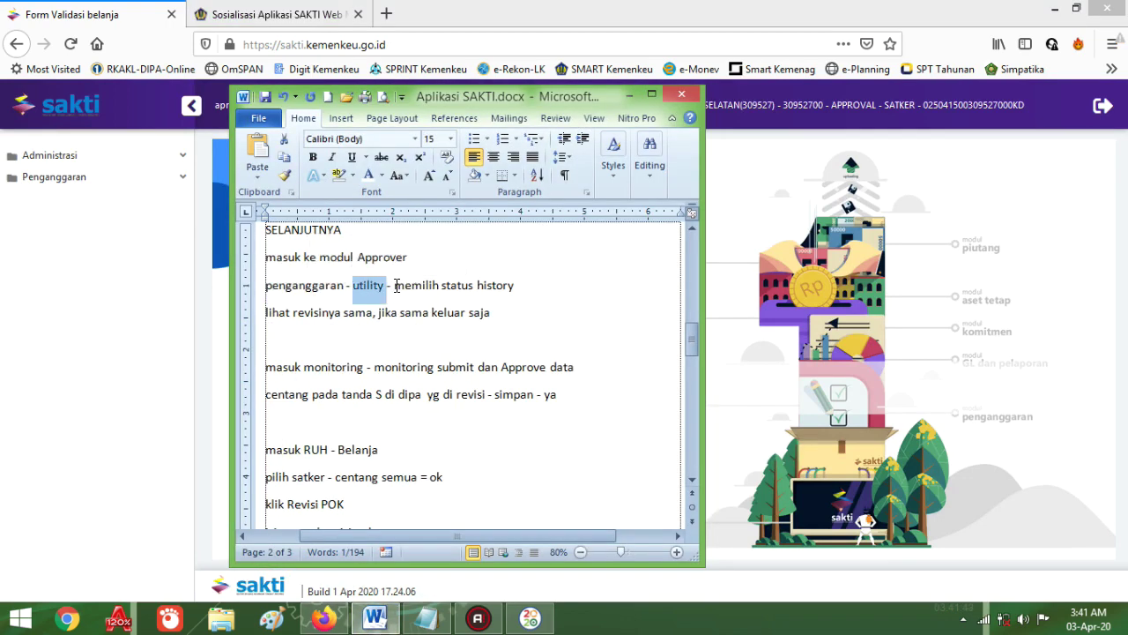
{"action": "left_click_drag", "start_coordinate": [394, 286], "coordinate": [532, 289]}
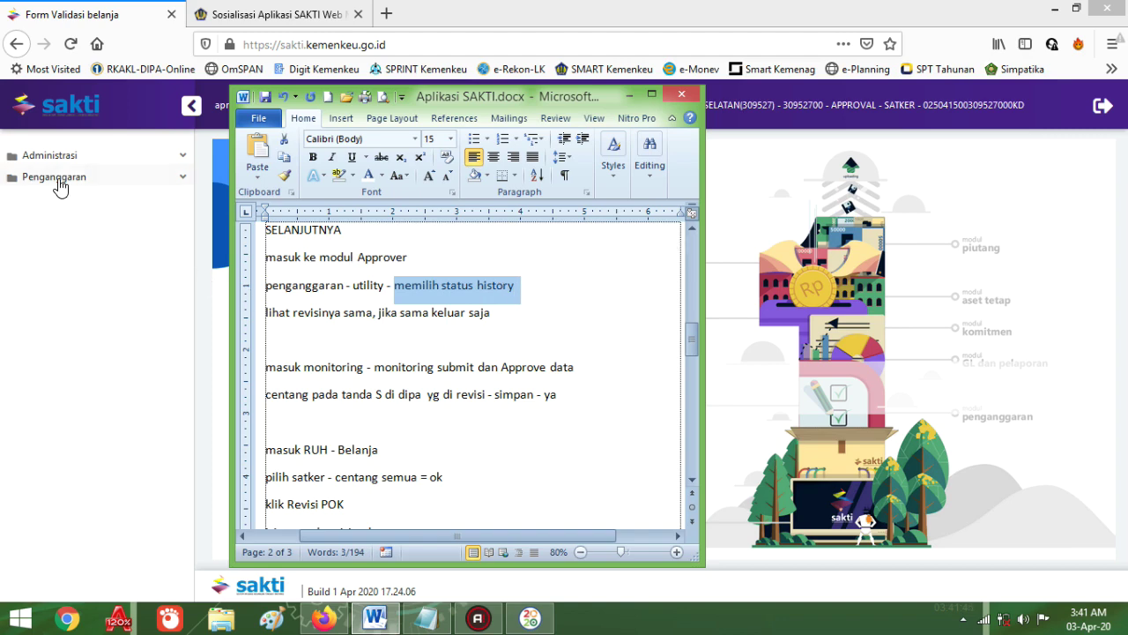
{"action": "left_click", "coordinate": [58, 181]}
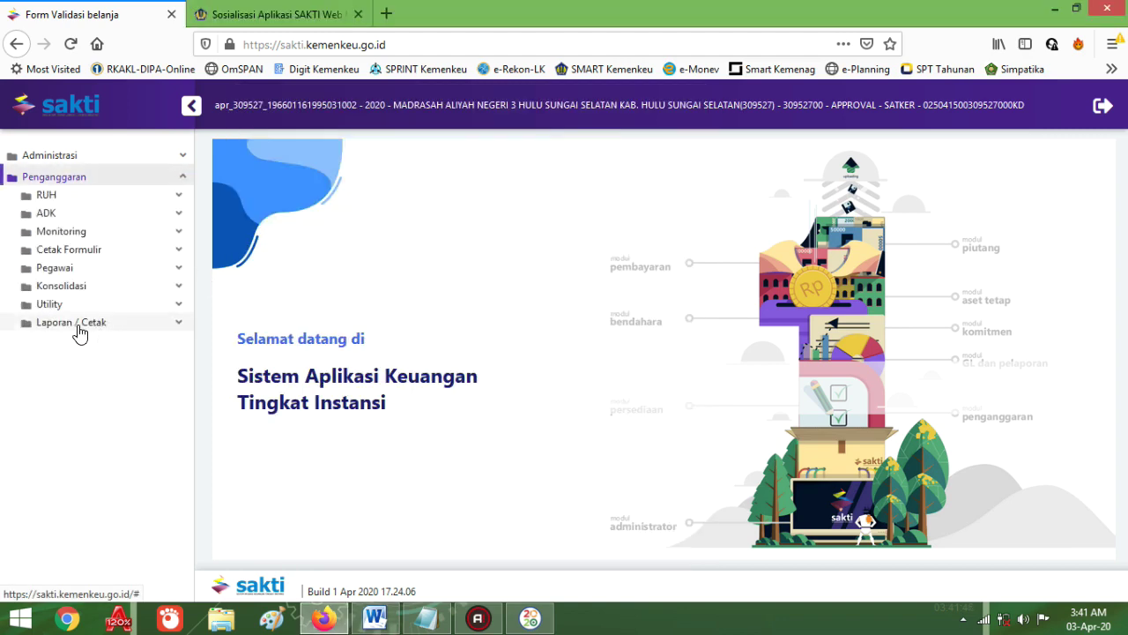
{"action": "left_click", "coordinate": [54, 305]}
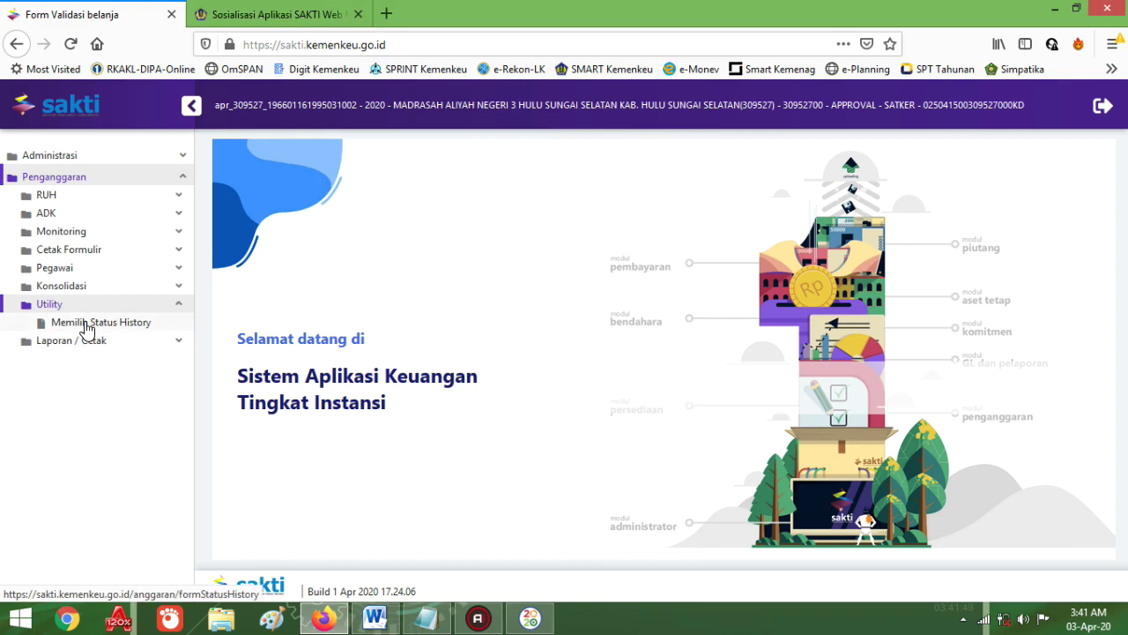
{"action": "left_click", "coordinate": [84, 324]}
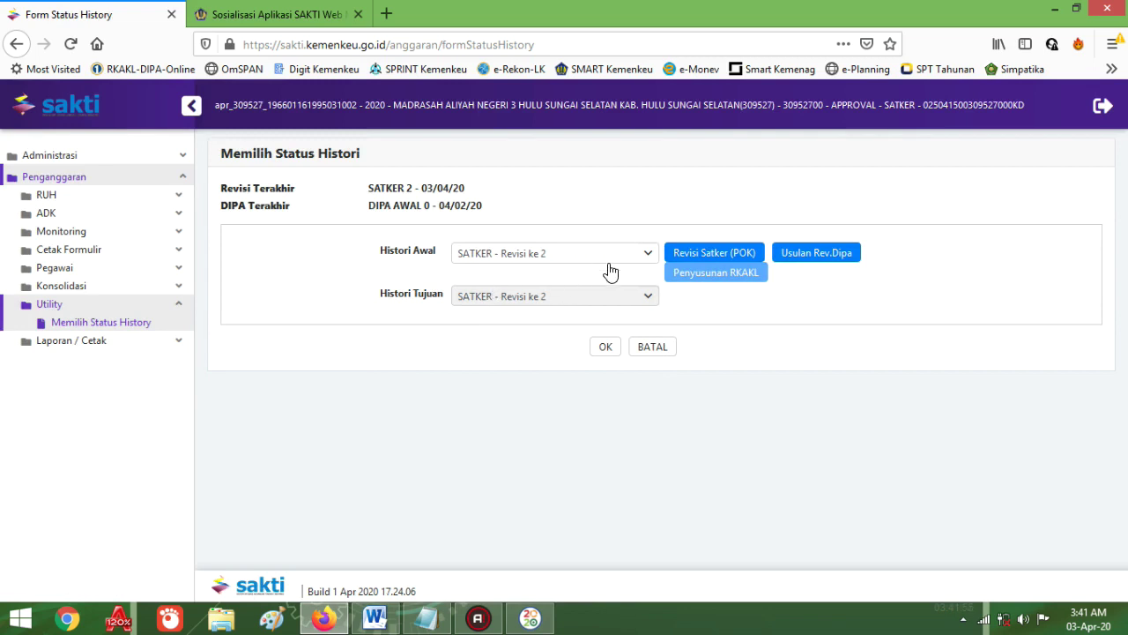
Step: Highlight 'monitoring submit dan Approve' in the notes and expand SAKTI's Monitoring section
{"action": "left_click", "coordinate": [370, 624]}
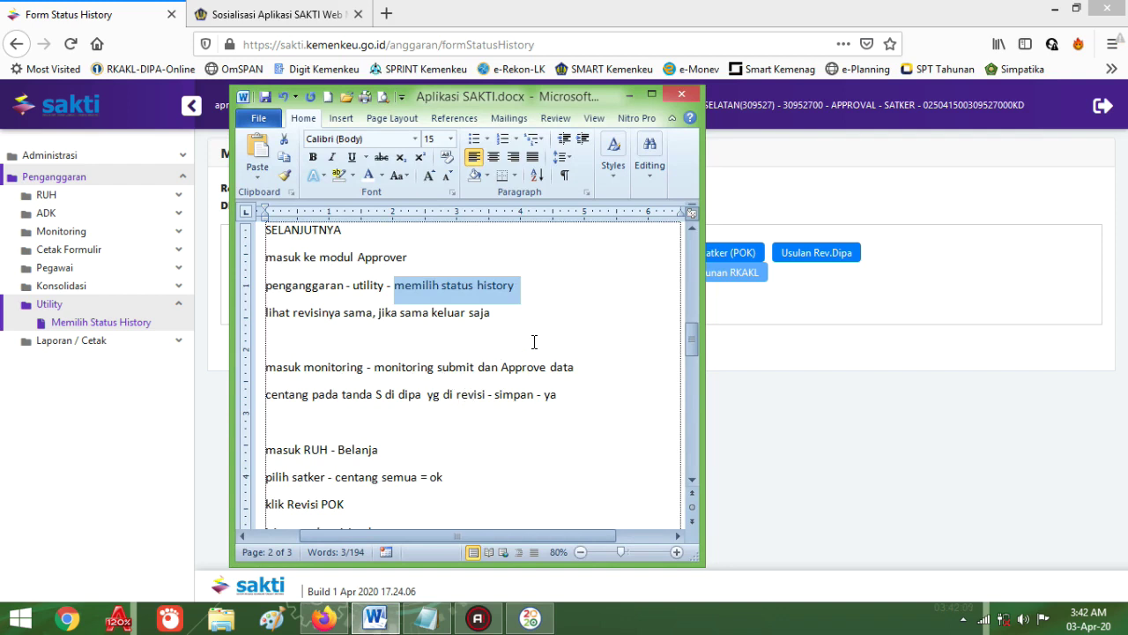
{"action": "scroll", "coordinate": [535, 342], "scroll_direction": "down", "scroll_amount": 1}
{"action": "scroll", "coordinate": [534, 342], "scroll_direction": "up", "scroll_amount": 1}
{"action": "scroll", "coordinate": [458, 296], "scroll_direction": "down", "scroll_amount": 1}
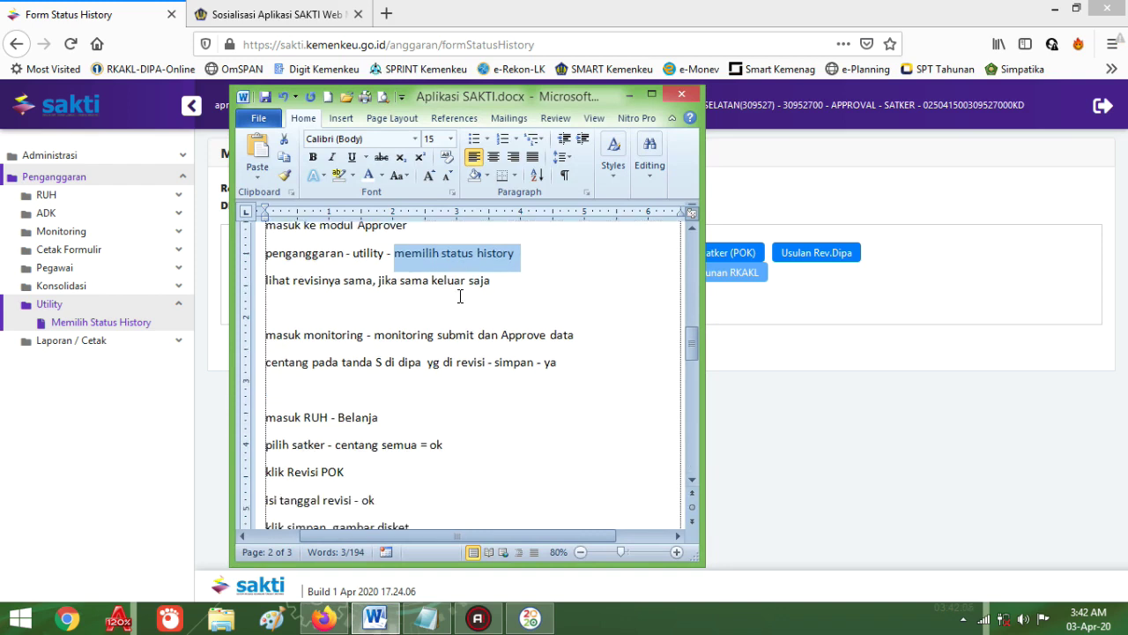
{"action": "scroll", "coordinate": [460, 326], "scroll_direction": "down", "scroll_amount": 2}
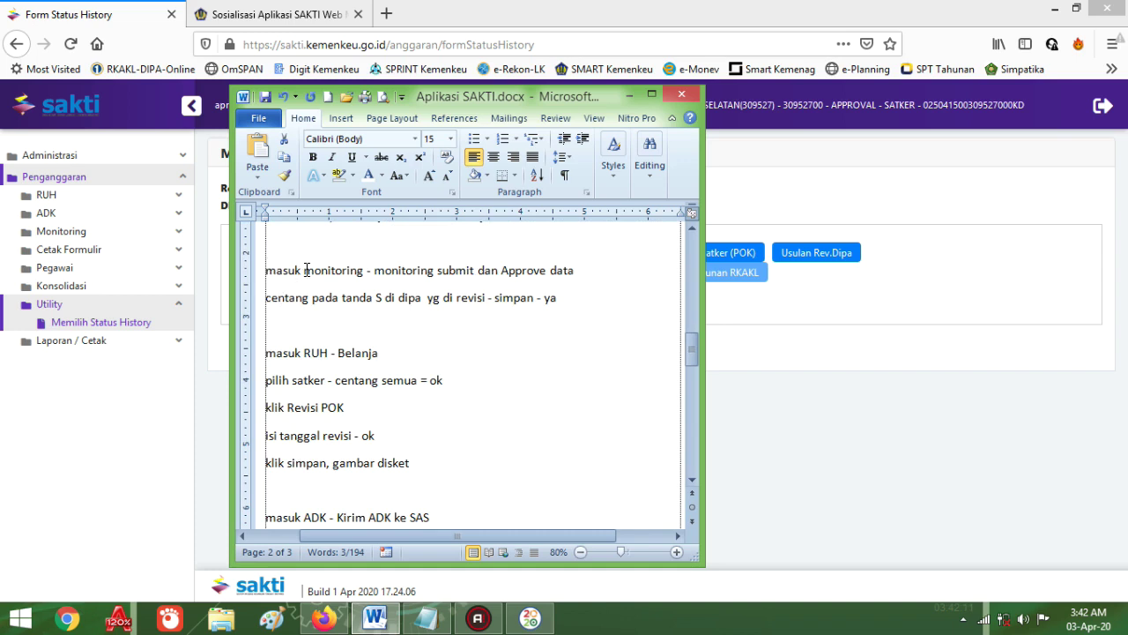
{"action": "double_click", "coordinate": [306, 270]}
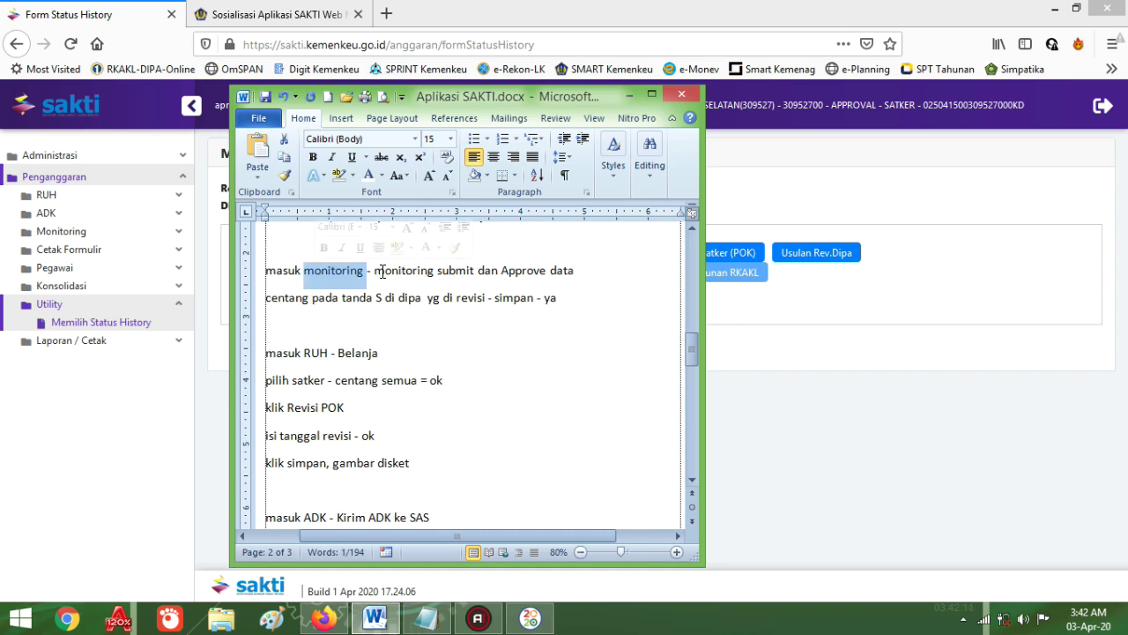
{"action": "left_click_drag", "start_coordinate": [374, 271], "coordinate": [529, 273]}
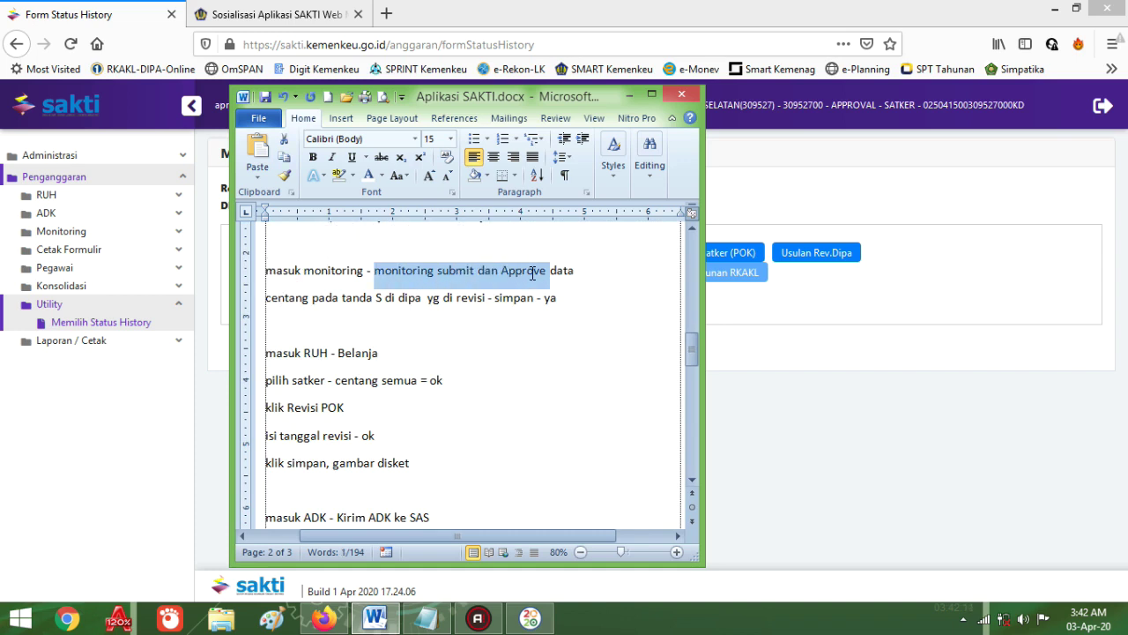
{"action": "left_click", "coordinate": [75, 236]}
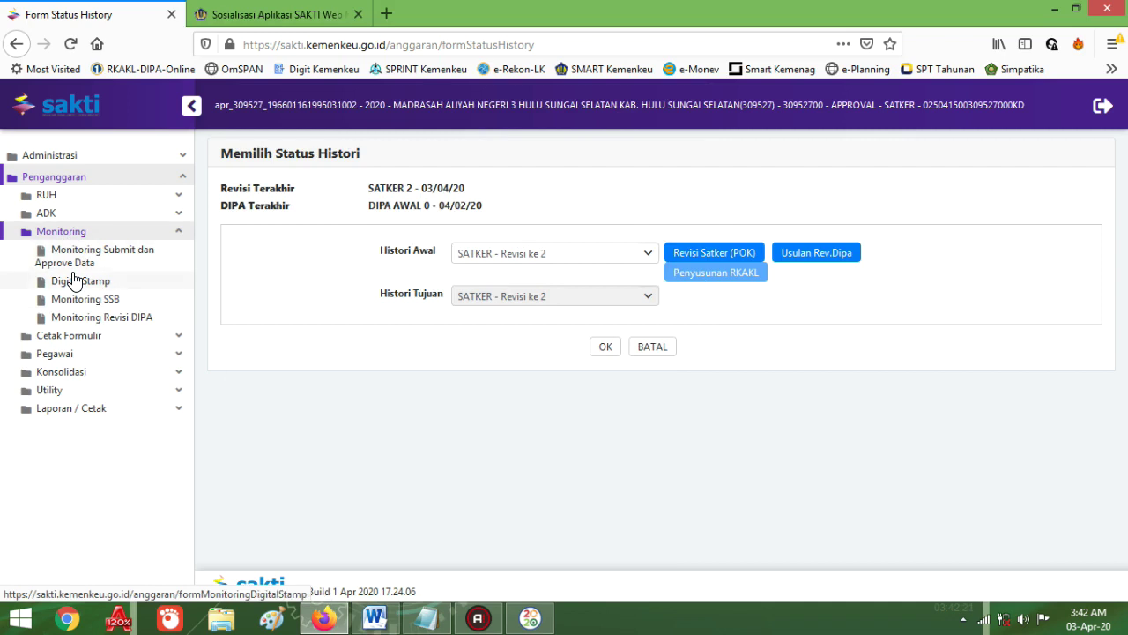
Step: Open Monitoring Submit dan Approve Data and try ticking S on the Rev Ke 2 and Rev Ke 1 rows
{"action": "left_click", "coordinate": [79, 263]}
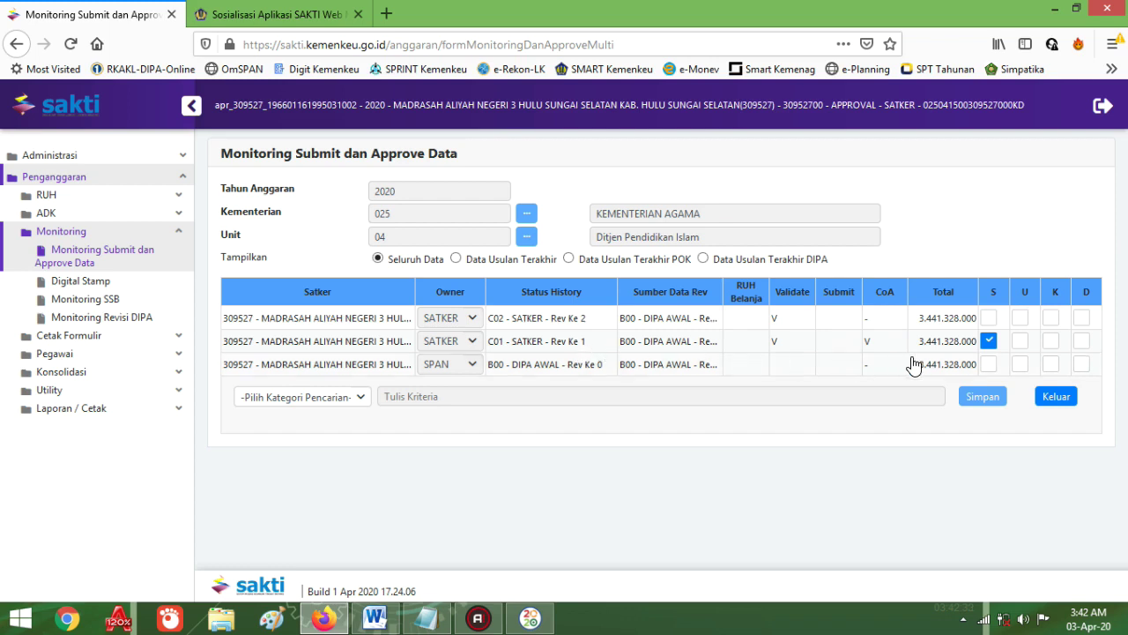
{"action": "left_click", "coordinate": [990, 318]}
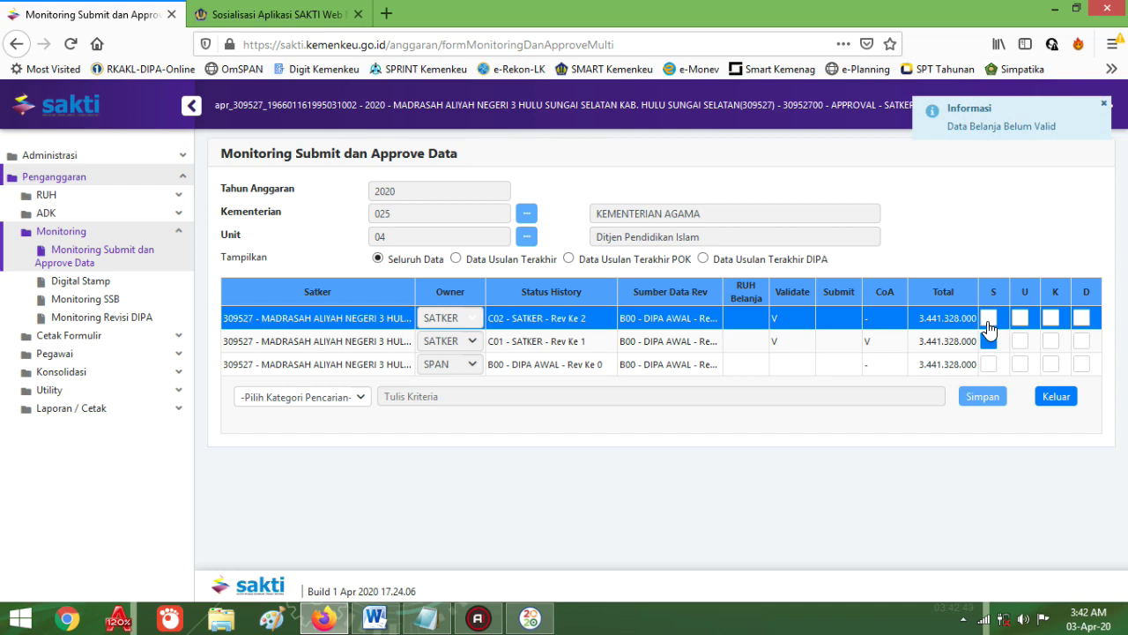
{"action": "left_click", "coordinate": [989, 341]}
{"action": "left_click", "coordinate": [989, 343]}
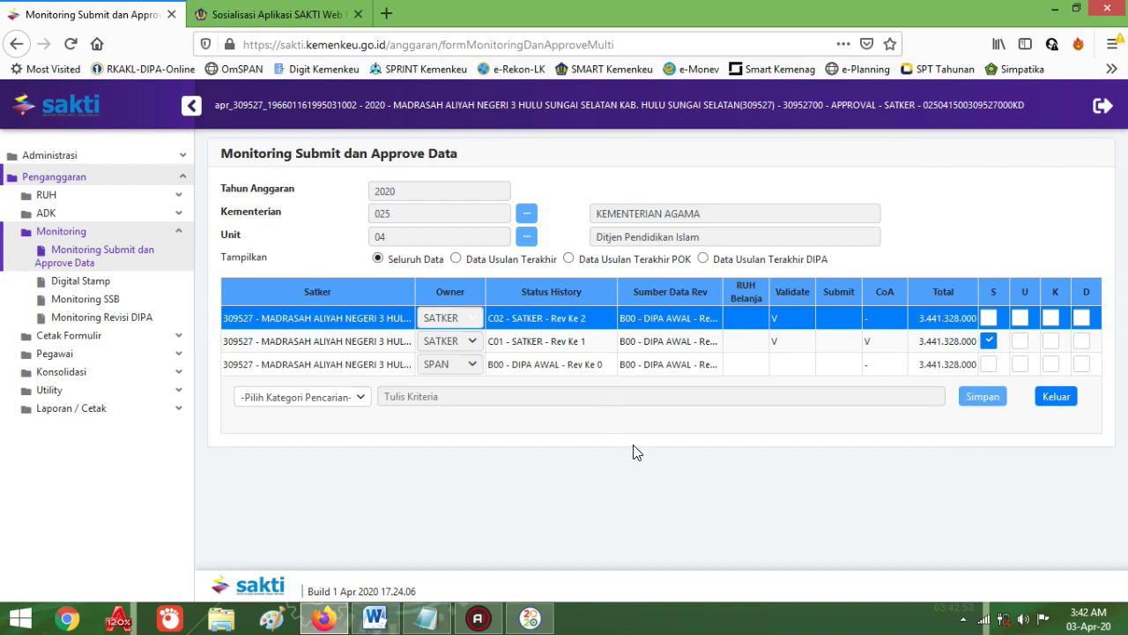
Step: Check the Belanja step in the Word notes, then expand SAKTI's RUH section
{"action": "left_click", "coordinate": [374, 618]}
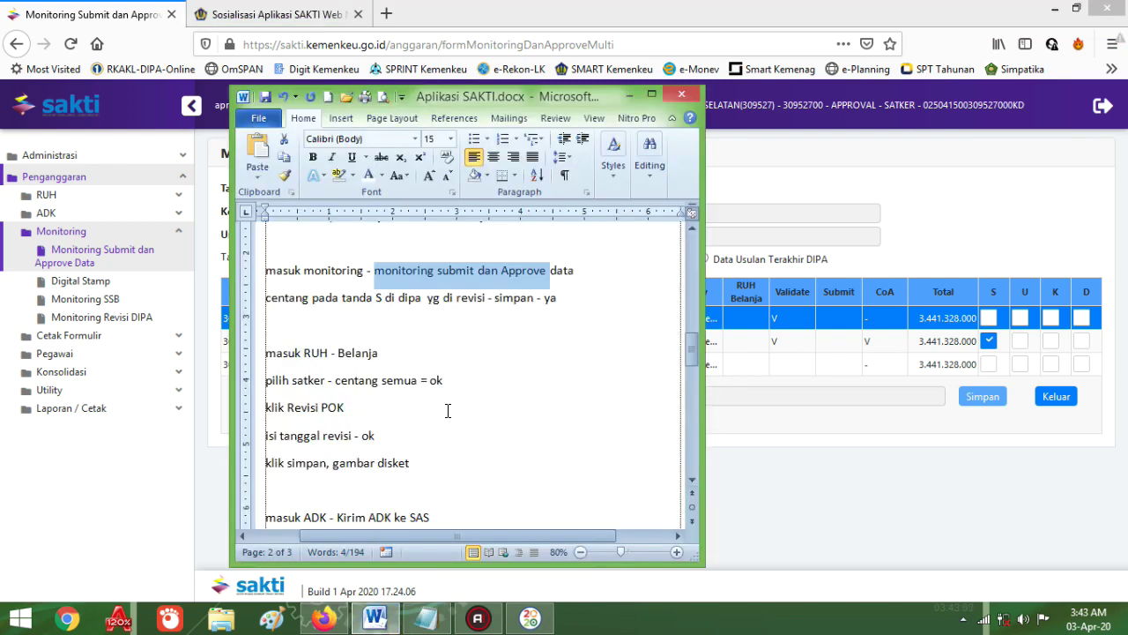
{"action": "scroll", "coordinate": [448, 410], "scroll_direction": "down", "scroll_amount": 2}
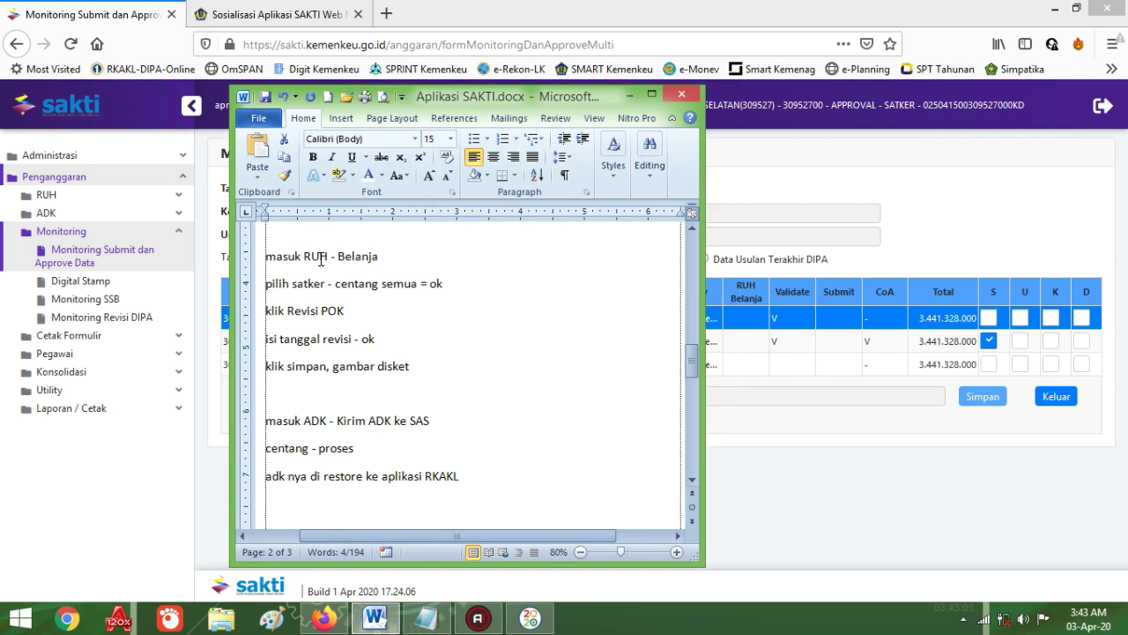
{"action": "double_click", "coordinate": [361, 258]}
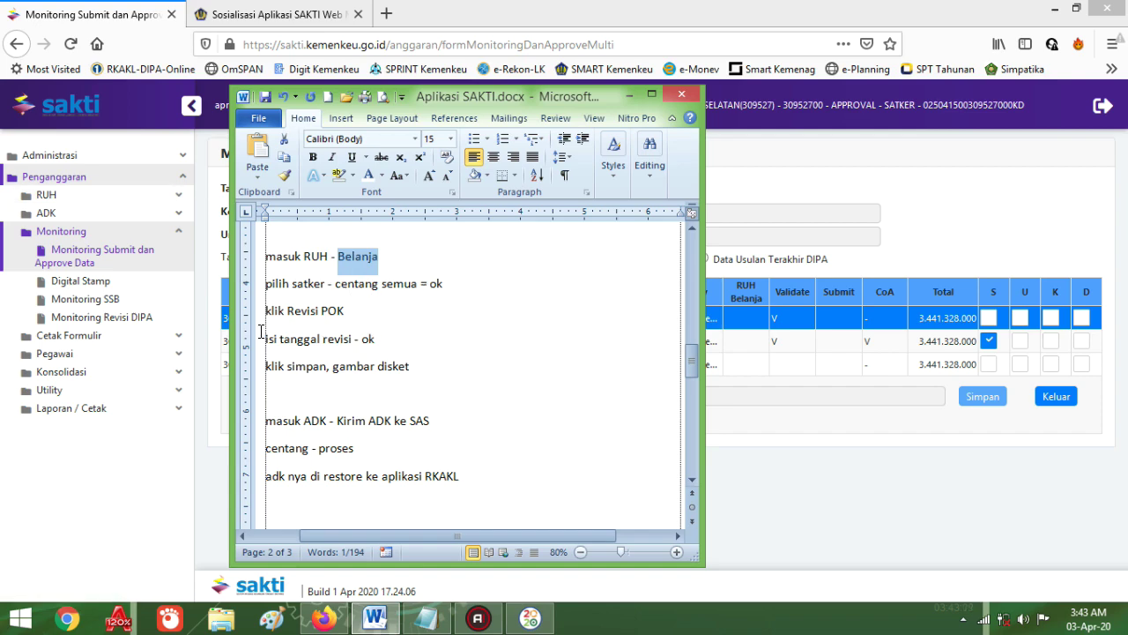
{"action": "left_click", "coordinate": [46, 198]}
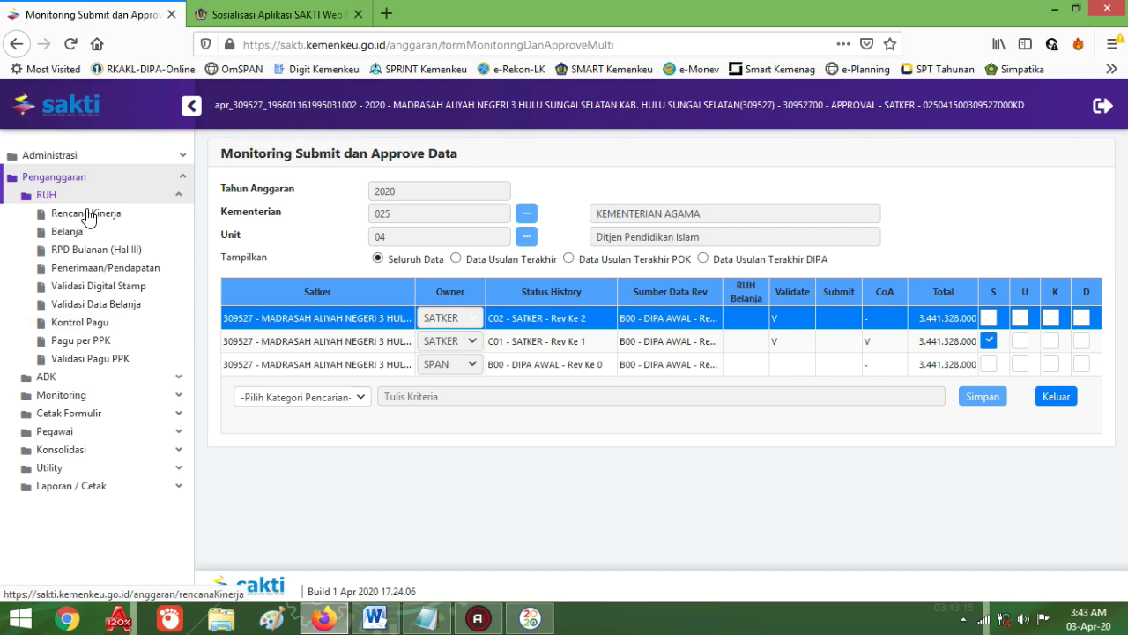
Step: Load the Belanja form for satker 309527 with all three outputs, totalling 3.441.328.000
{"action": "left_click", "coordinate": [69, 238]}
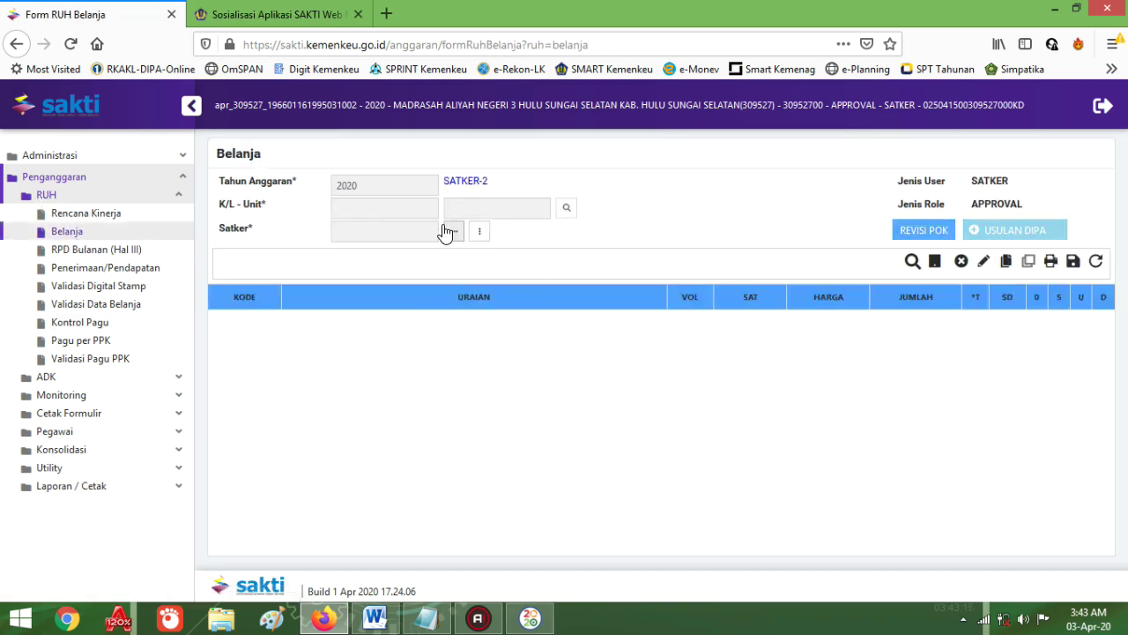
{"action": "left_click", "coordinate": [453, 231]}
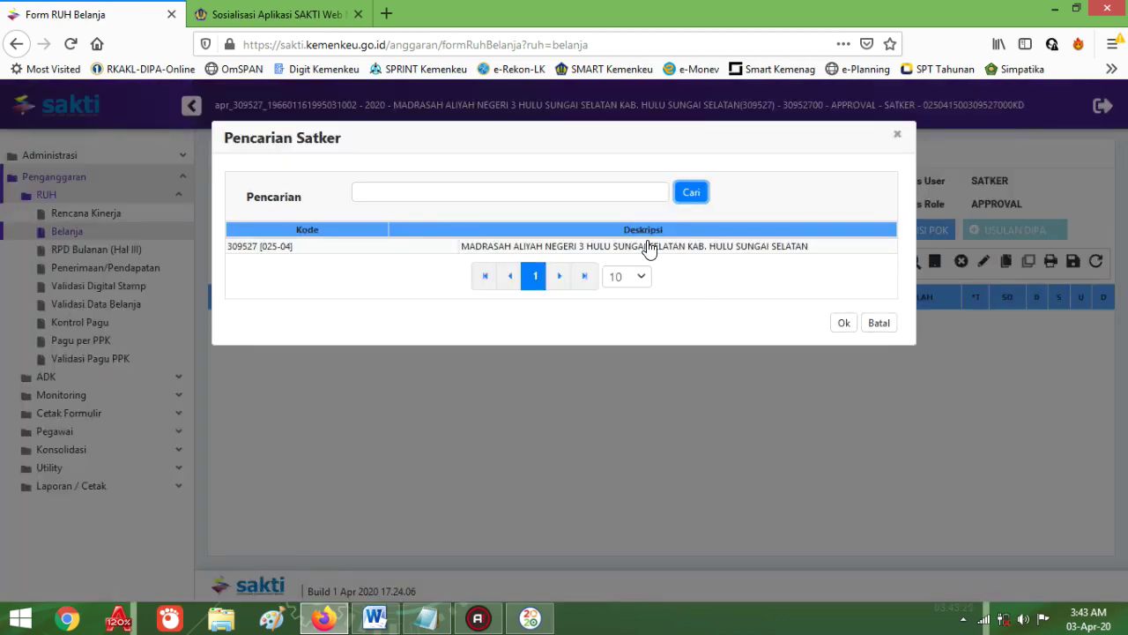
{"action": "double_click", "coordinate": [648, 247]}
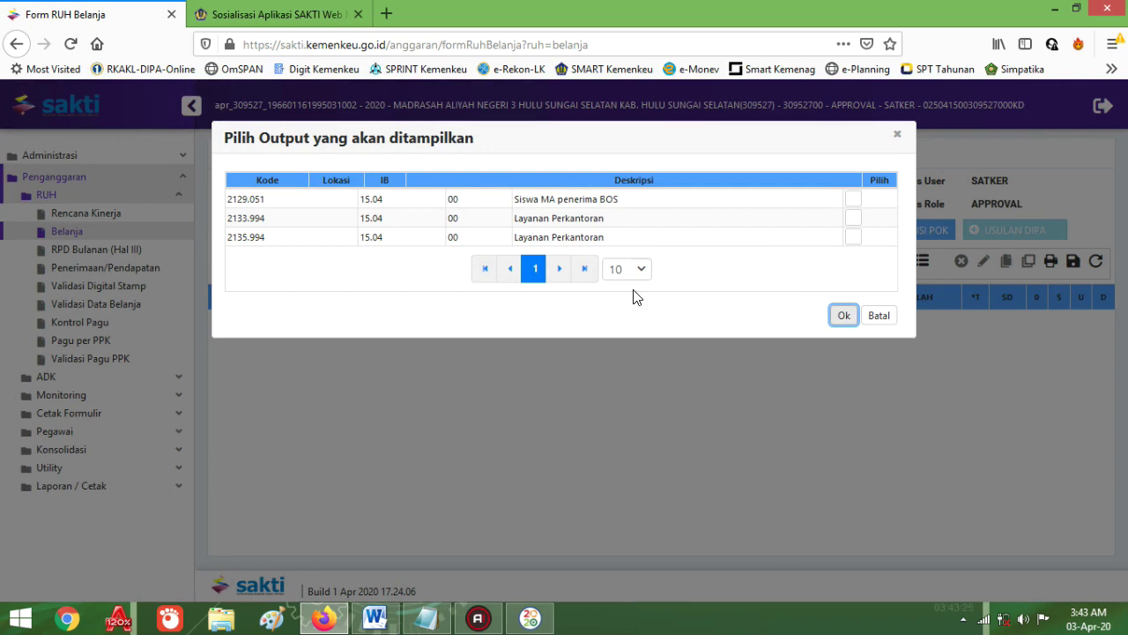
{"action": "left_click", "coordinate": [853, 200]}
{"action": "left_click", "coordinate": [854, 218]}
{"action": "left_click", "coordinate": [853, 236]}
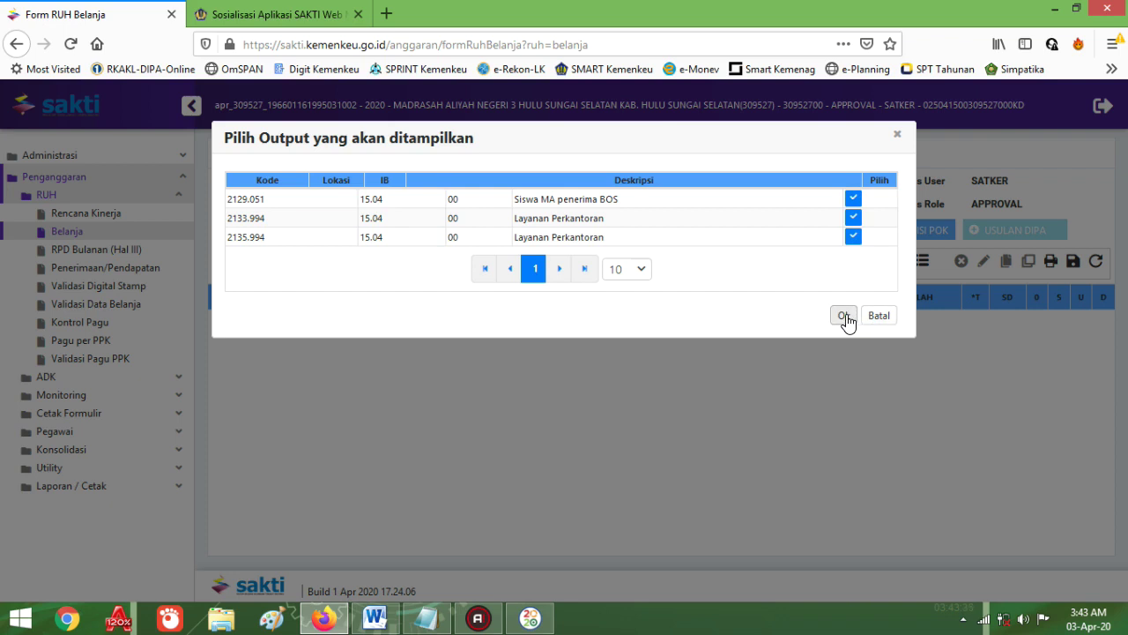
{"action": "left_click", "coordinate": [843, 316]}
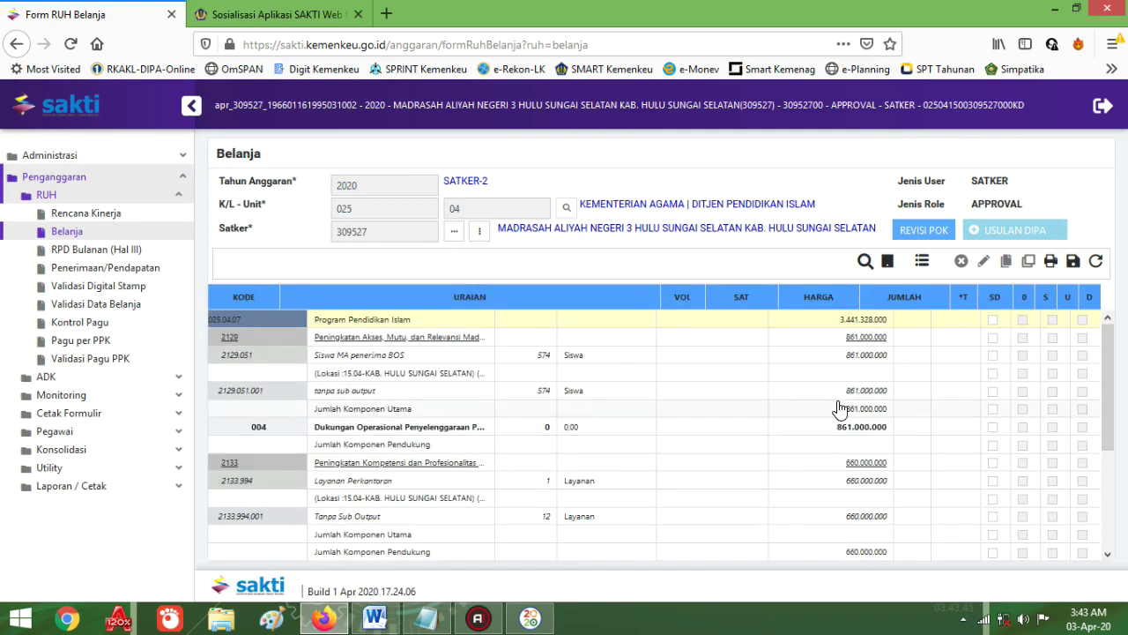
{"action": "scroll", "coordinate": [838, 406], "scroll_direction": "down", "scroll_amount": 3}
{"action": "scroll", "coordinate": [839, 408], "scroll_direction": "up", "scroll_amount": 3}
Step: Highlight the 'klik Revisi POK' and 'klik simpan' steps in the Word notes
{"action": "left_click", "coordinate": [374, 618]}
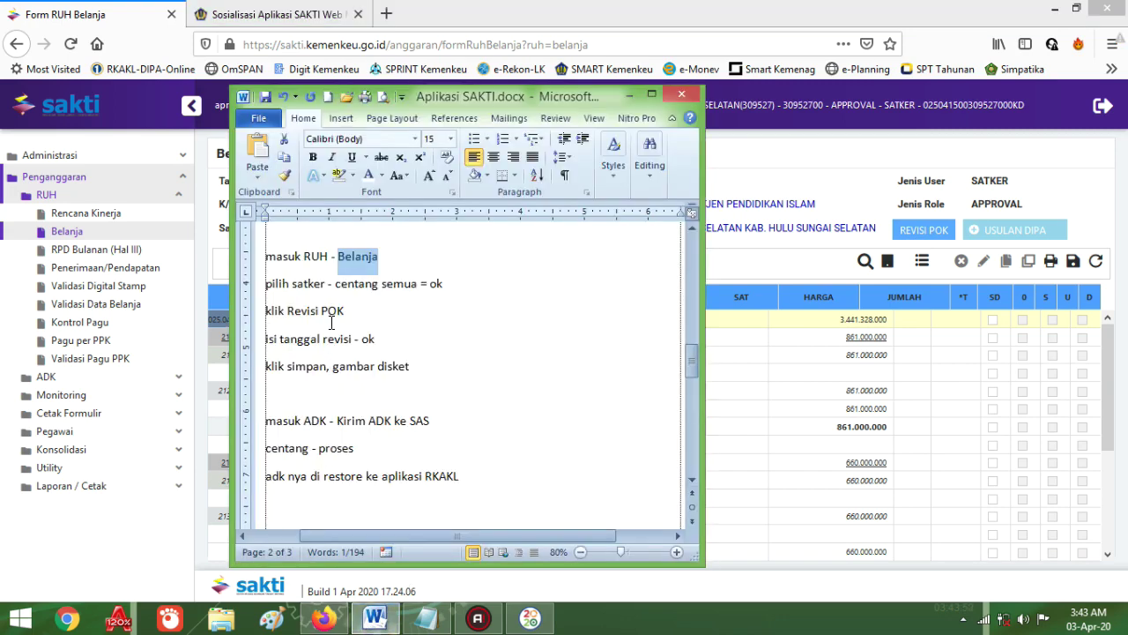
{"action": "left_click_drag", "start_coordinate": [277, 311], "coordinate": [348, 313]}
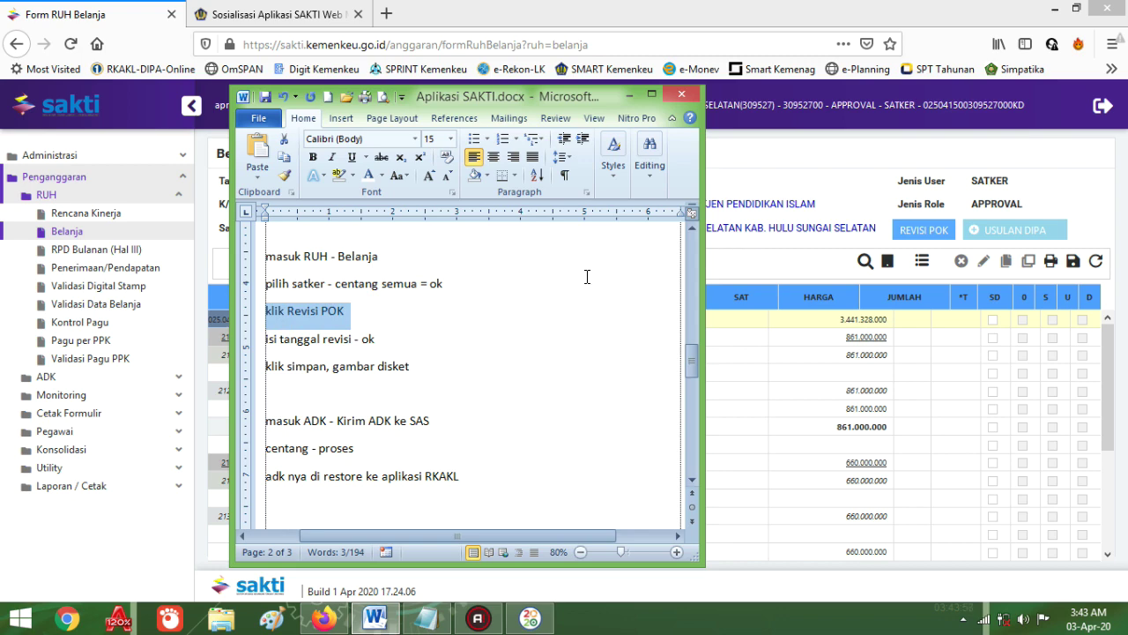
{"action": "left_click_drag", "start_coordinate": [279, 365], "coordinate": [373, 370]}
{"action": "left_click", "coordinate": [388, 366]}
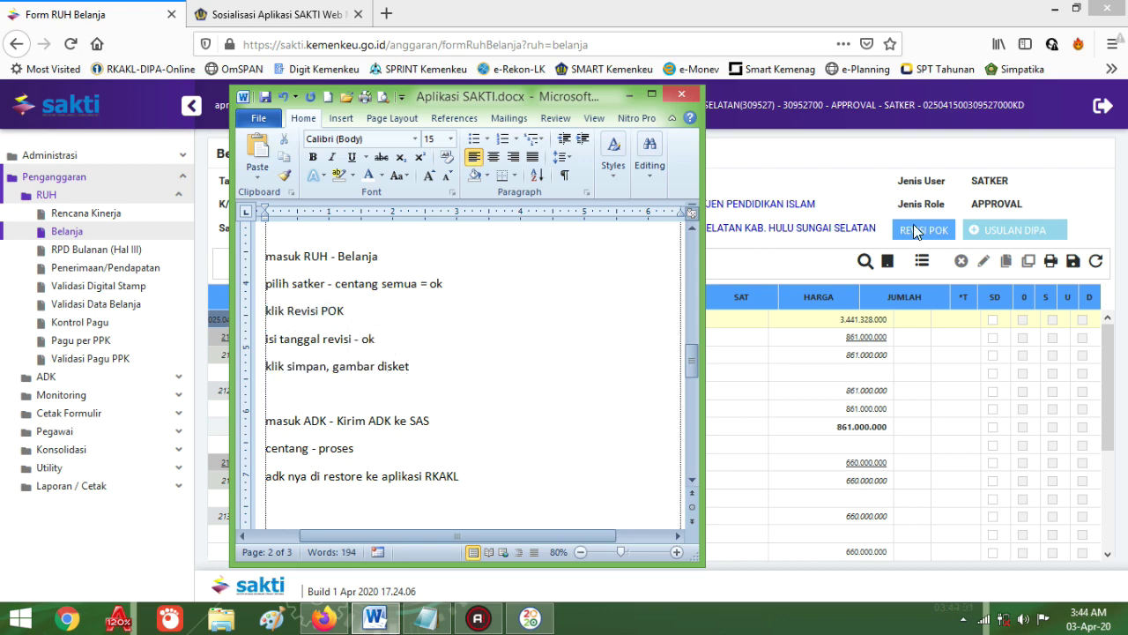
Step: Scroll through the loaded Belanja table in SAKTI
{"action": "left_click", "coordinate": [917, 233]}
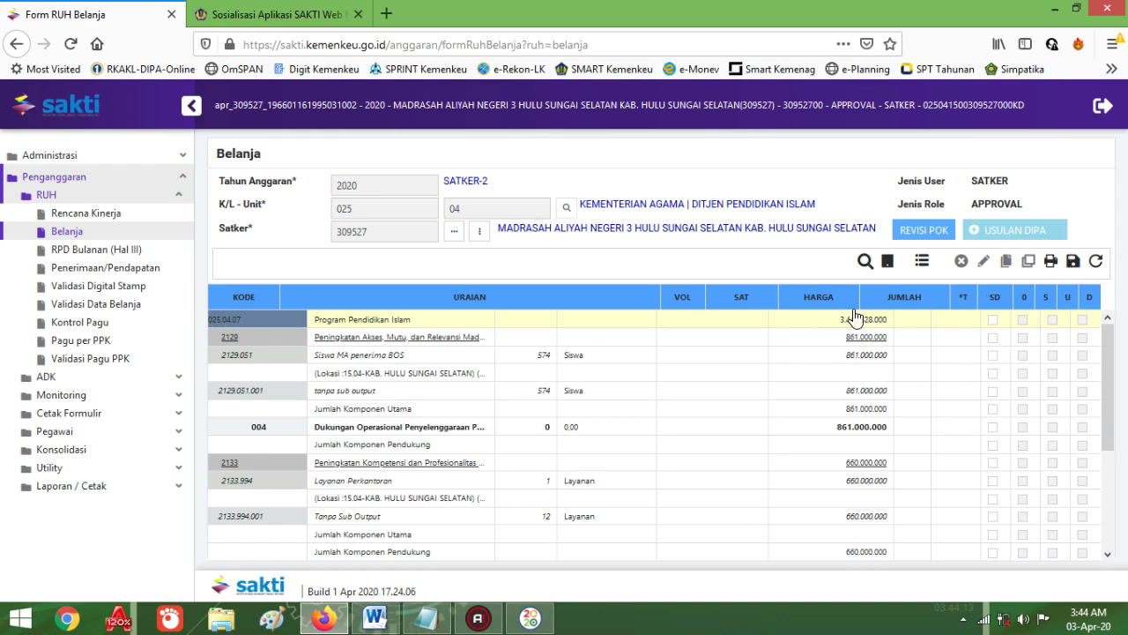
{"action": "scroll", "coordinate": [509, 477], "scroll_direction": "down", "scroll_amount": 1}
{"action": "scroll", "coordinate": [509, 477], "scroll_direction": "down", "scroll_amount": 3}
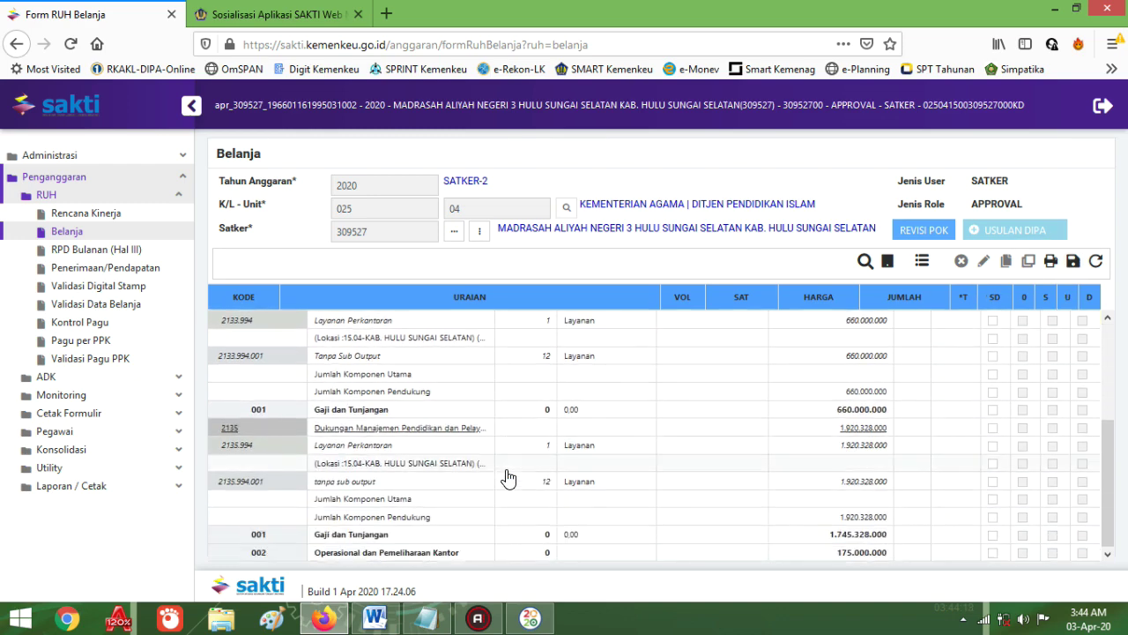
{"action": "scroll", "coordinate": [410, 516], "scroll_direction": "up", "scroll_amount": 3}
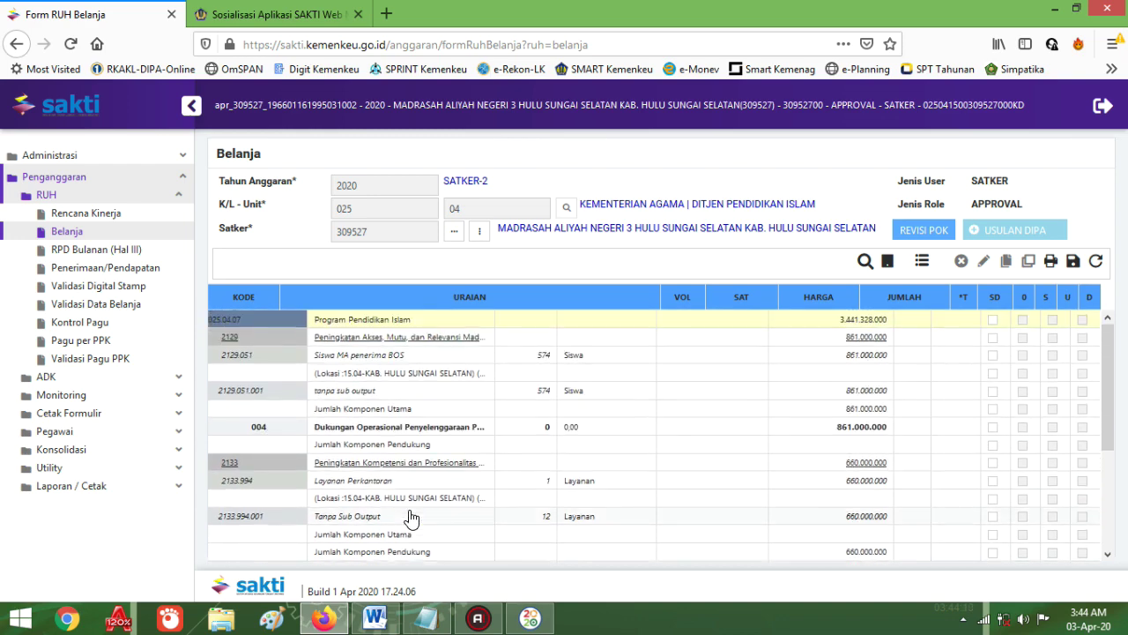
{"action": "scroll", "coordinate": [403, 456], "scroll_direction": "down", "scroll_amount": 3}
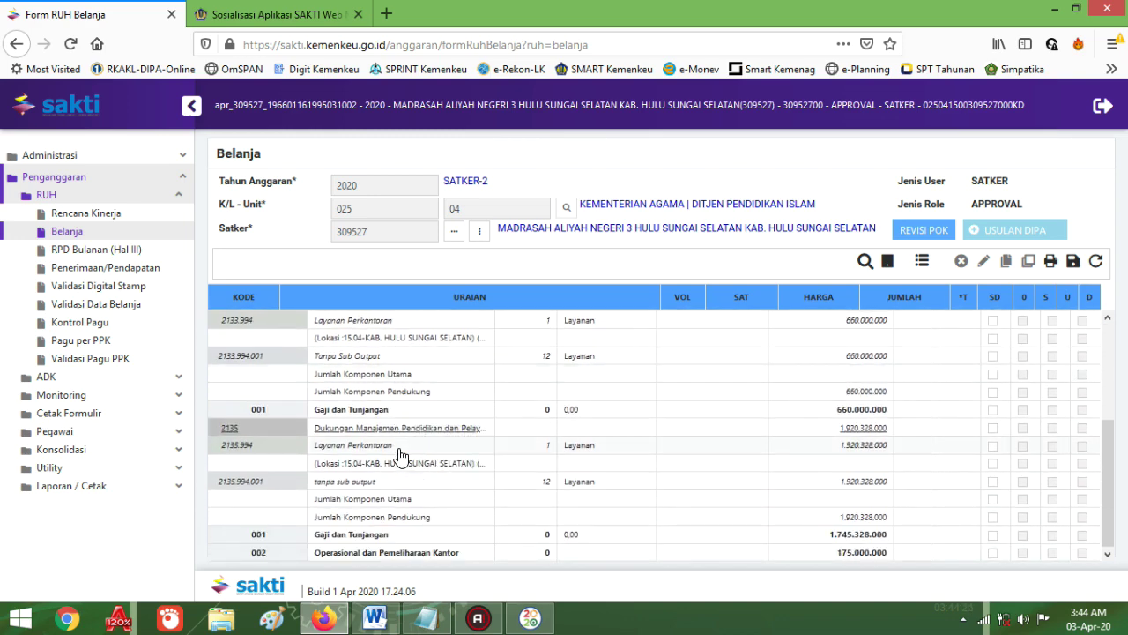
{"action": "scroll", "coordinate": [397, 455], "scroll_direction": "up", "scroll_amount": 3}
Step: Check the 'masuk ADK' note, then open Kirim ADK ke SAS, discarding the unsaved Belanja form
{"action": "left_click", "coordinate": [375, 618]}
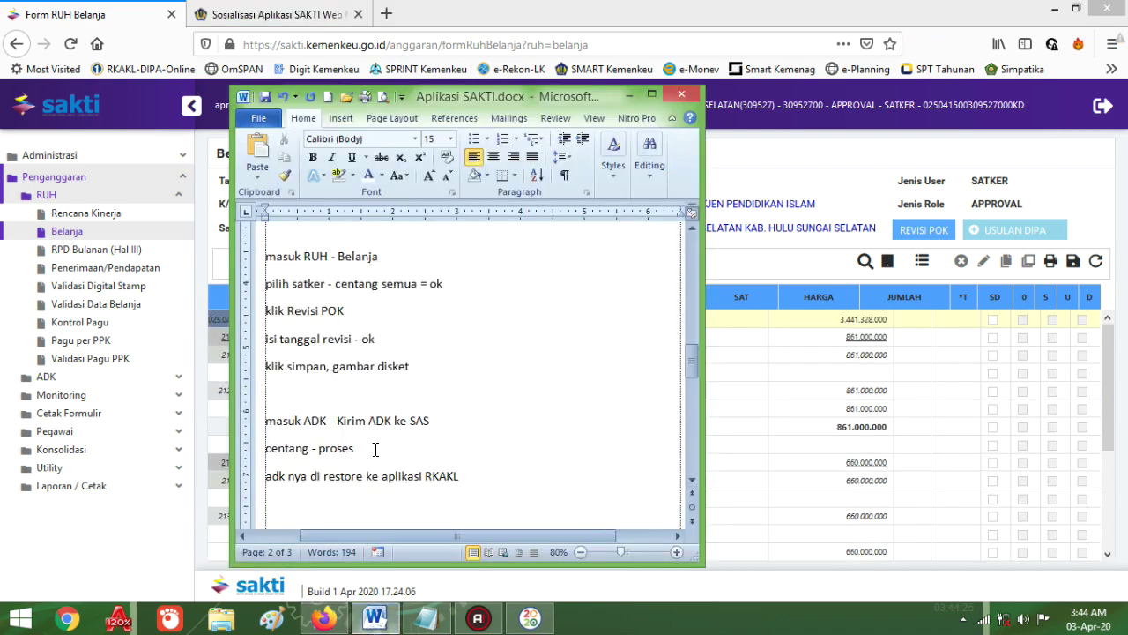
{"action": "scroll", "coordinate": [430, 441], "scroll_direction": "down", "scroll_amount": 1}
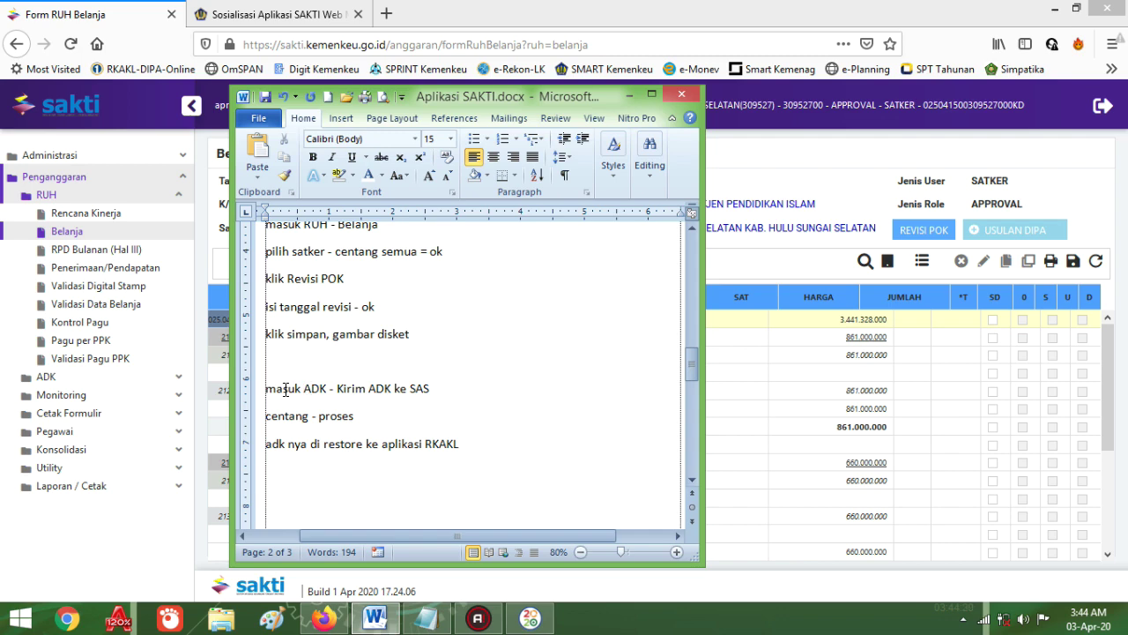
{"action": "left_click_drag", "start_coordinate": [267, 389], "coordinate": [326, 390]}
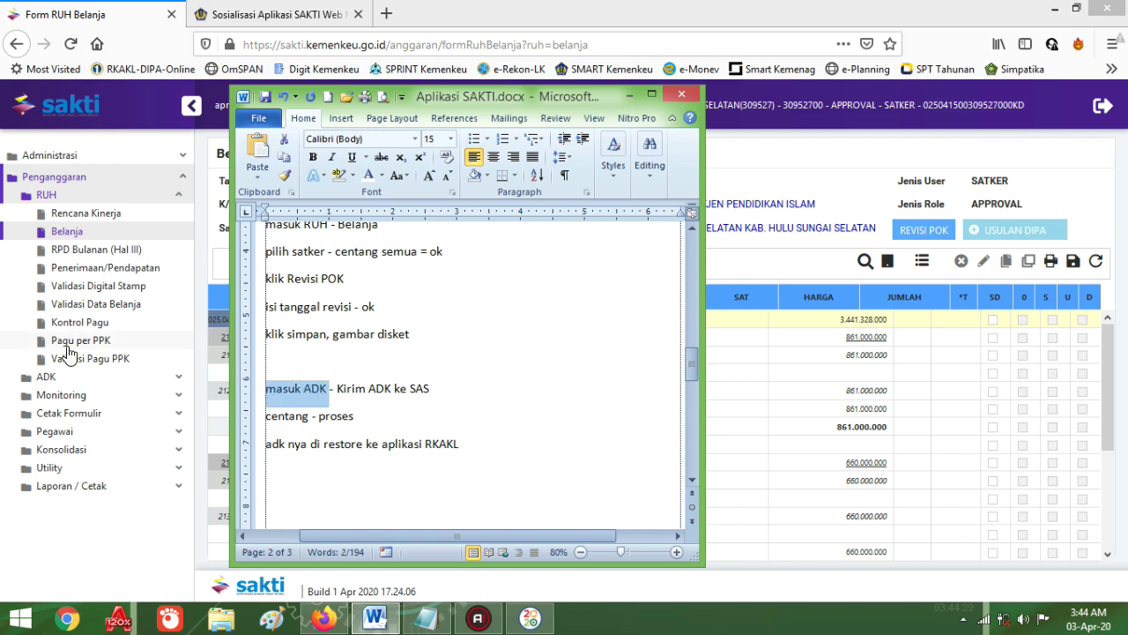
{"action": "left_click", "coordinate": [46, 377]}
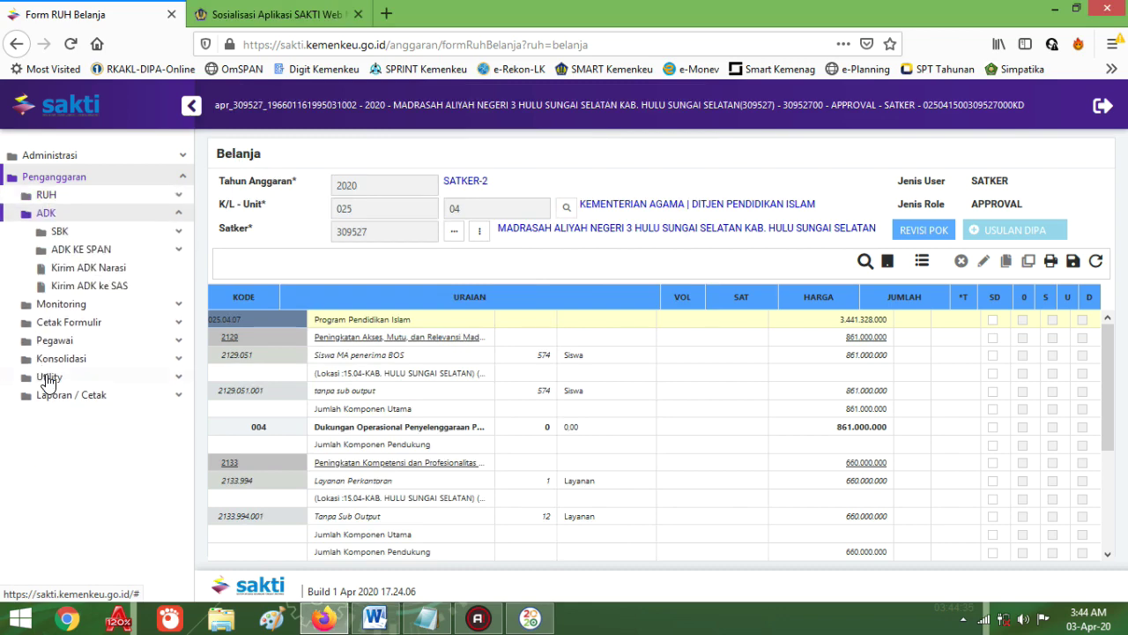
{"action": "left_click", "coordinate": [84, 287]}
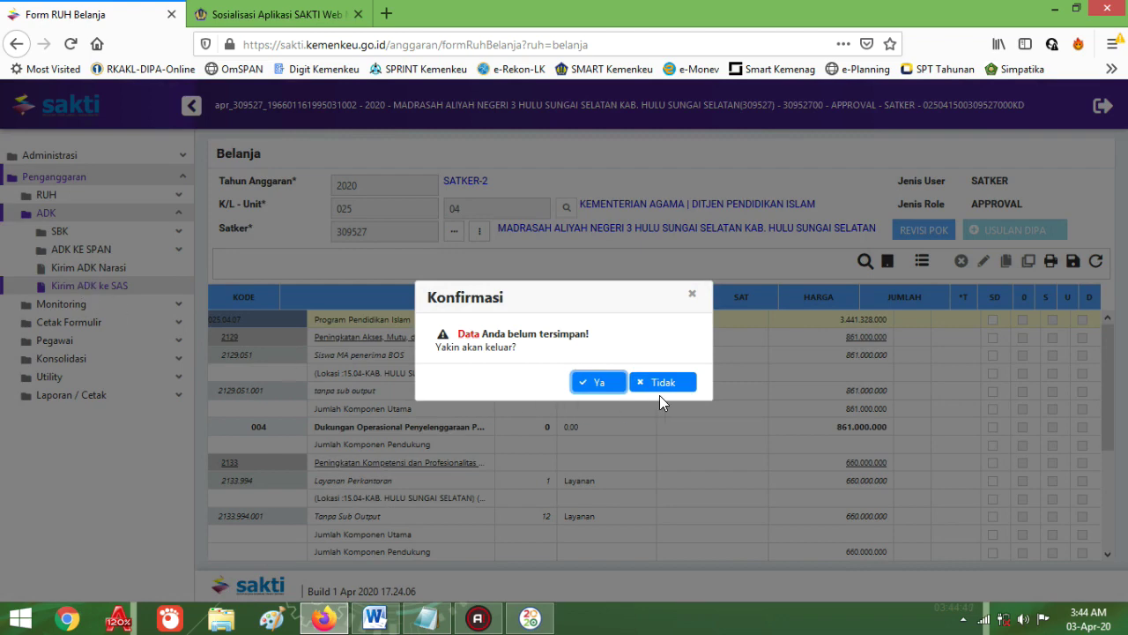
{"action": "left_click", "coordinate": [592, 387]}
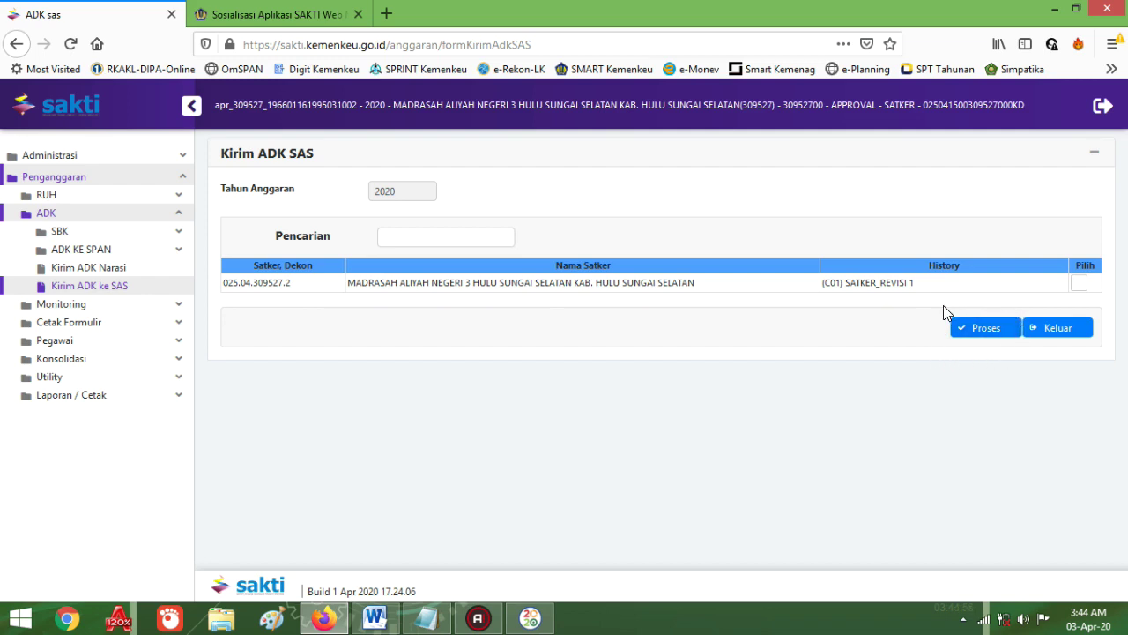
Step: Generate the ADK for satker 309527 and save SAKTI.309527.5980600952558880055_20.rar (50.0 KB)
{"action": "left_click", "coordinate": [983, 330]}
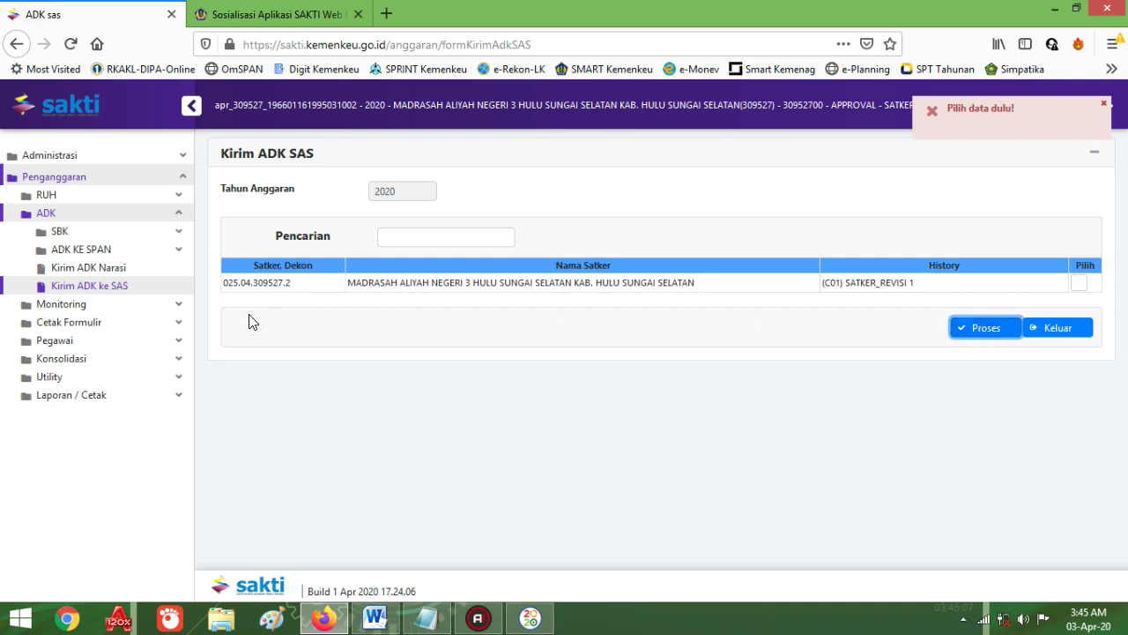
{"action": "left_click", "coordinate": [1079, 282]}
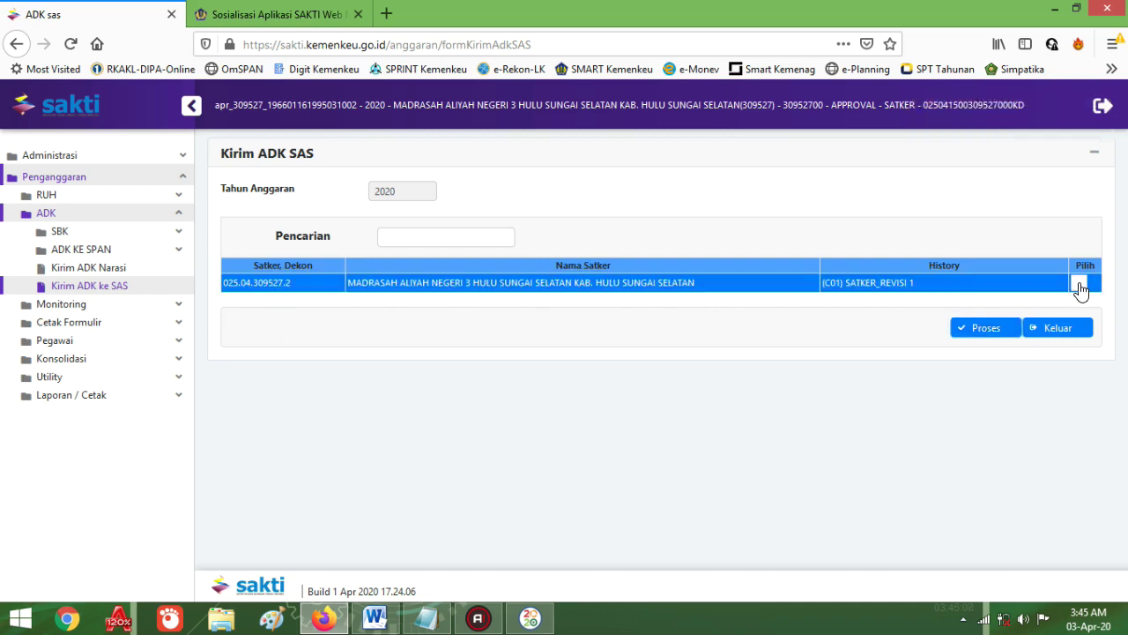
{"action": "left_click", "coordinate": [973, 330]}
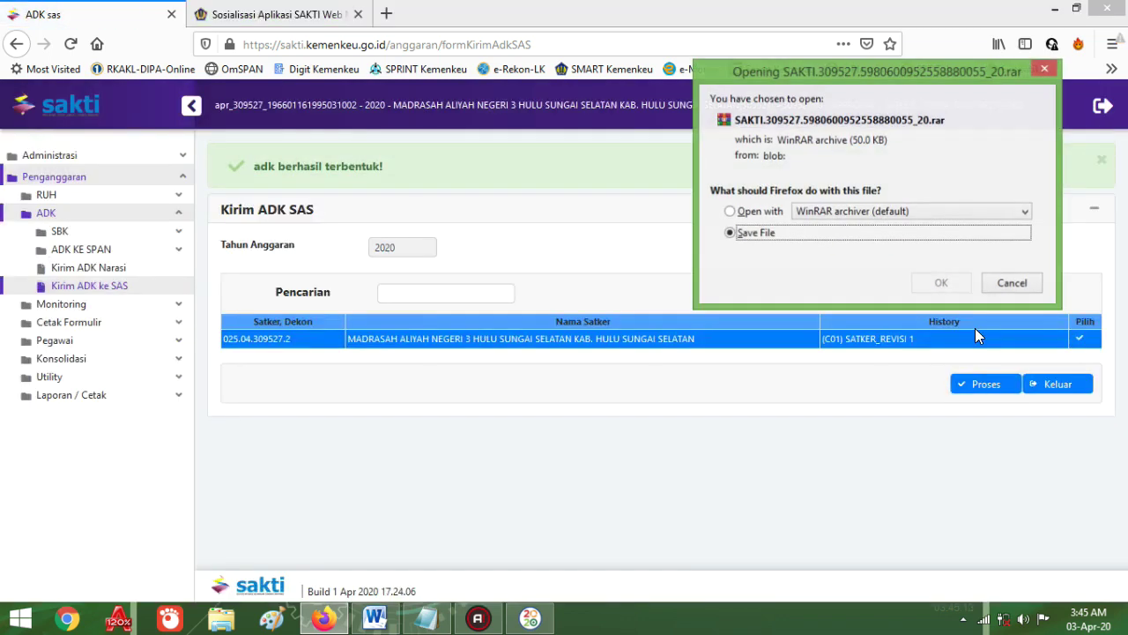
{"action": "left_click", "coordinate": [732, 234]}
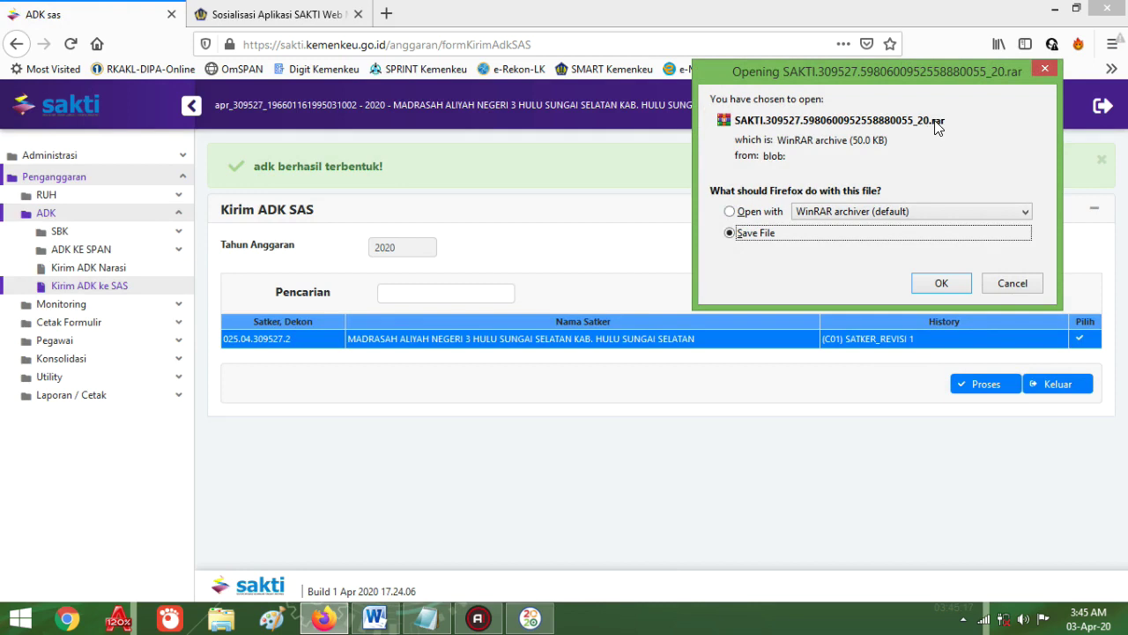
{"action": "left_click", "coordinate": [943, 289]}
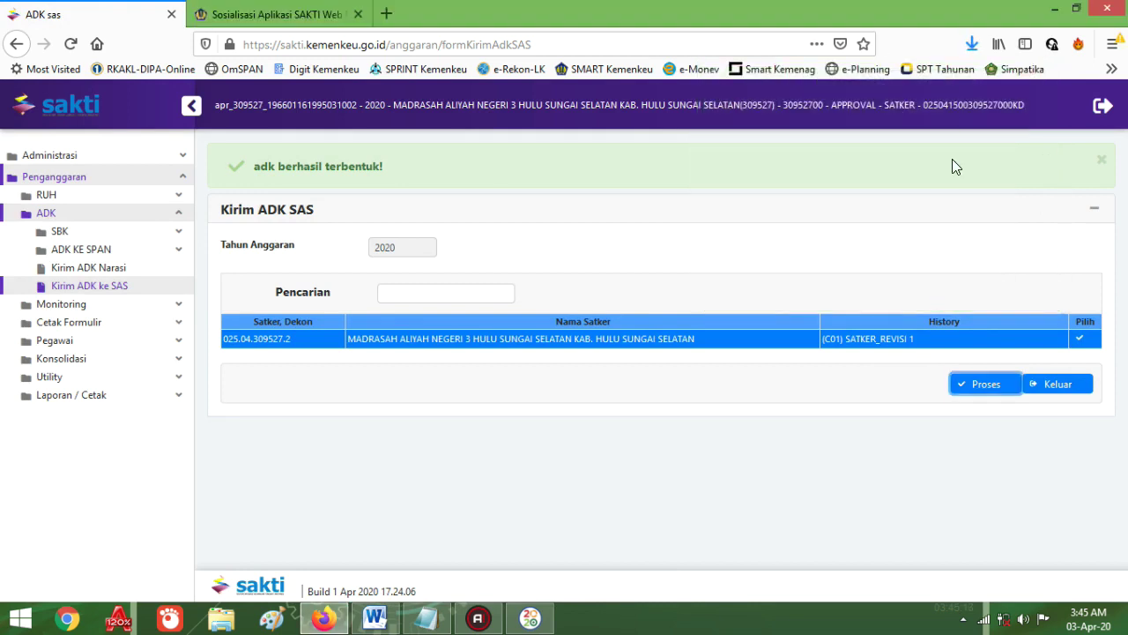
{"action": "left_click", "coordinate": [972, 42]}
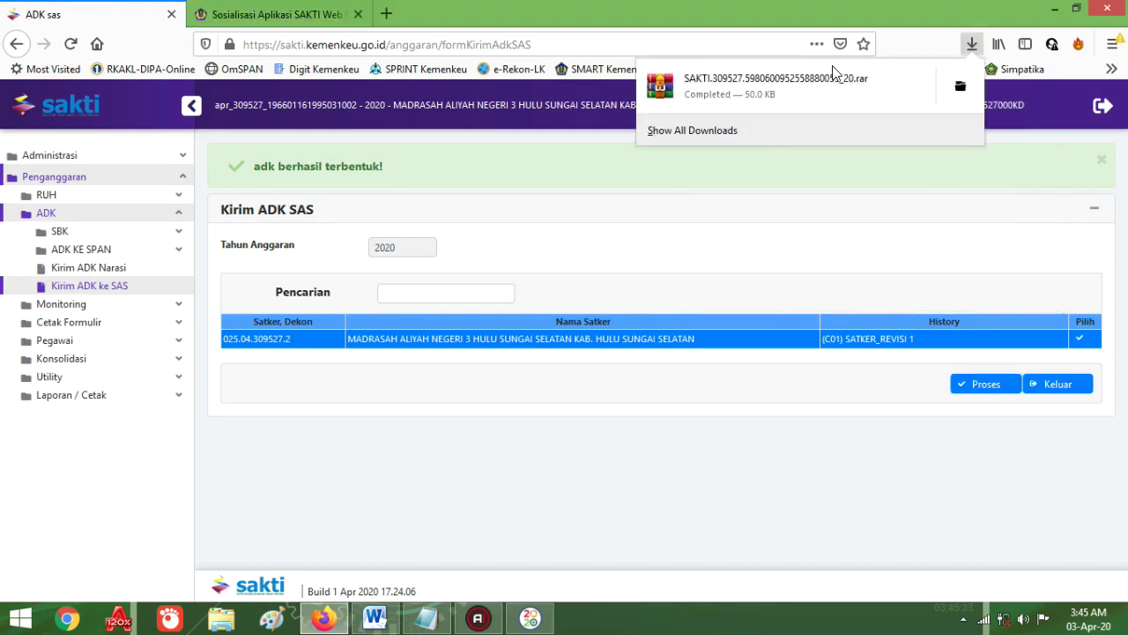
{"action": "left_click", "coordinate": [764, 79]}
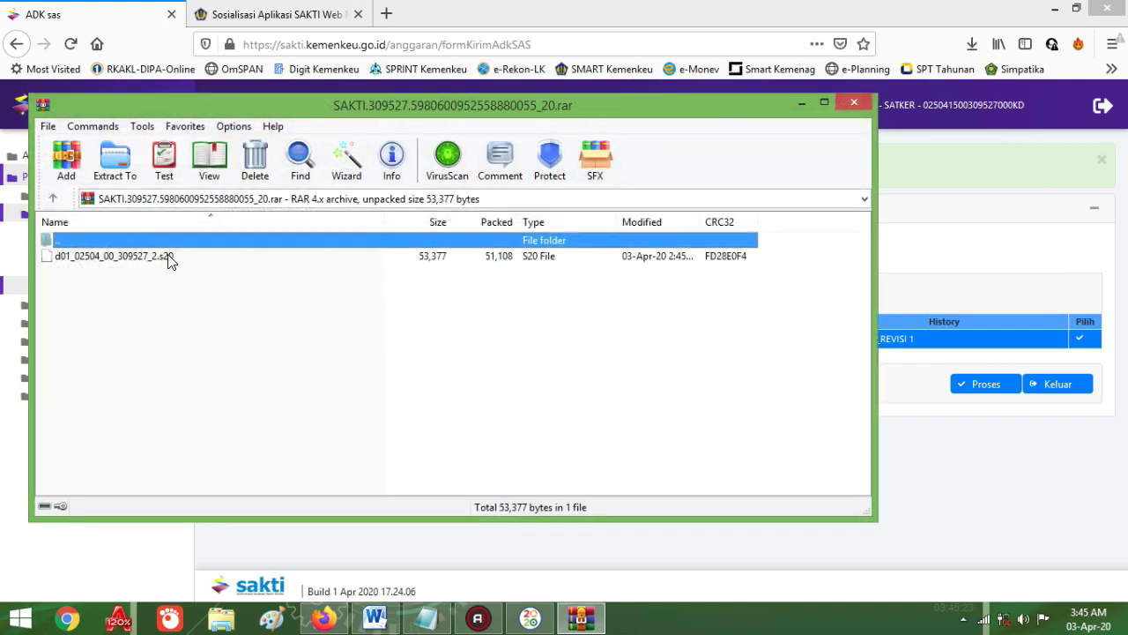
{"action": "left_click", "coordinate": [111, 255]}
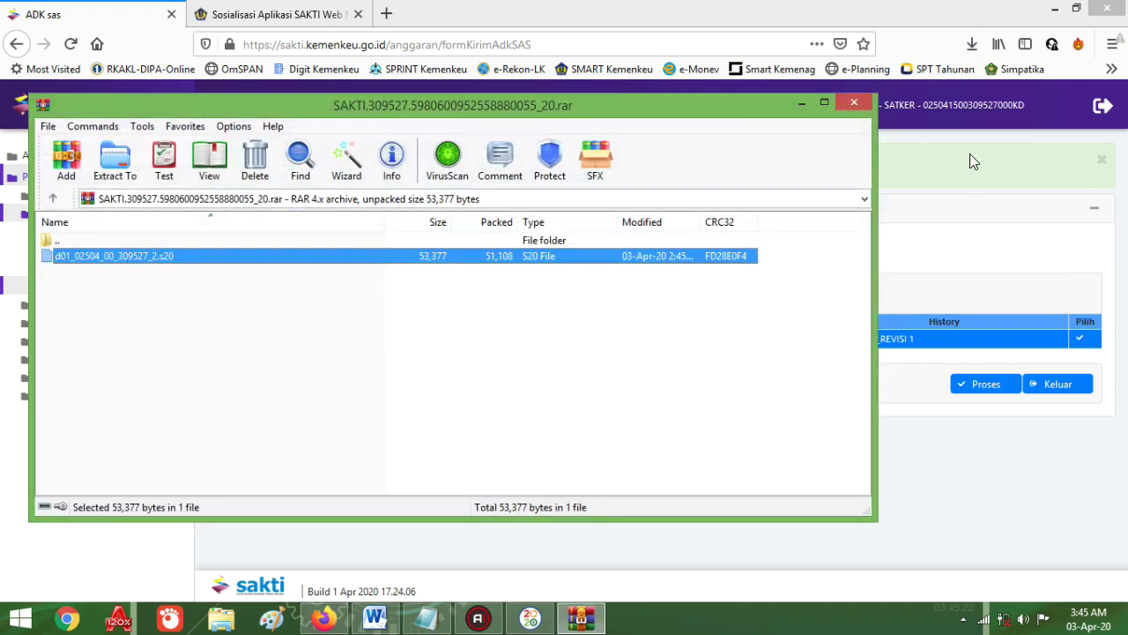
{"action": "left_click", "coordinate": [852, 102]}
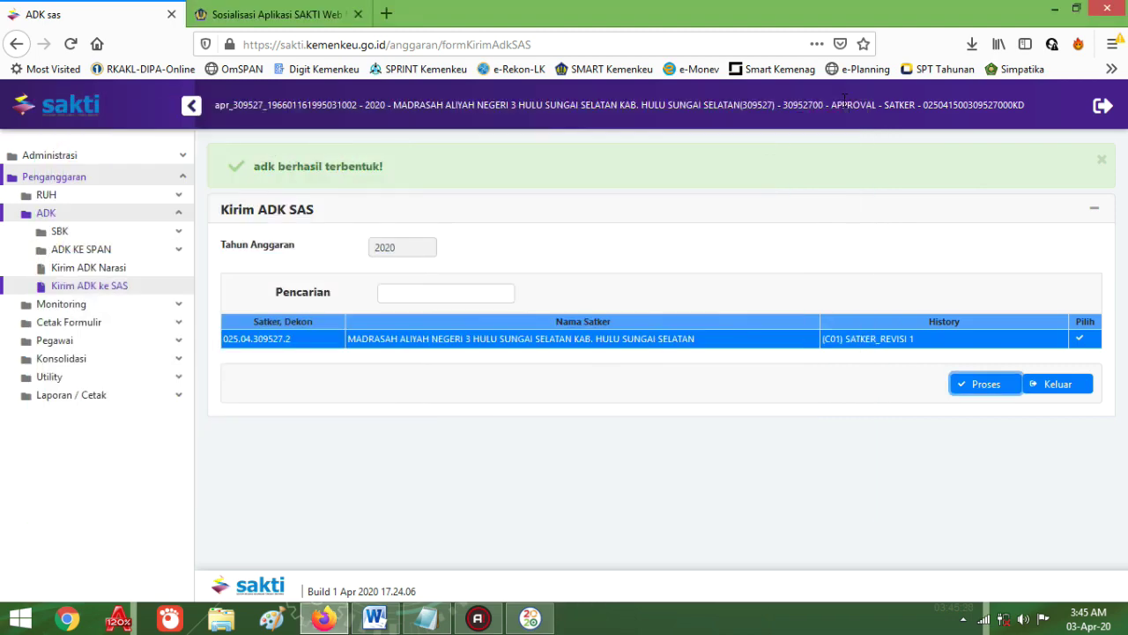
Step: Minimize Firefox, Word and Notepad, try Terima Data dari SPAN, and cancel the file-in-use error
{"action": "left_click", "coordinate": [1055, 8]}
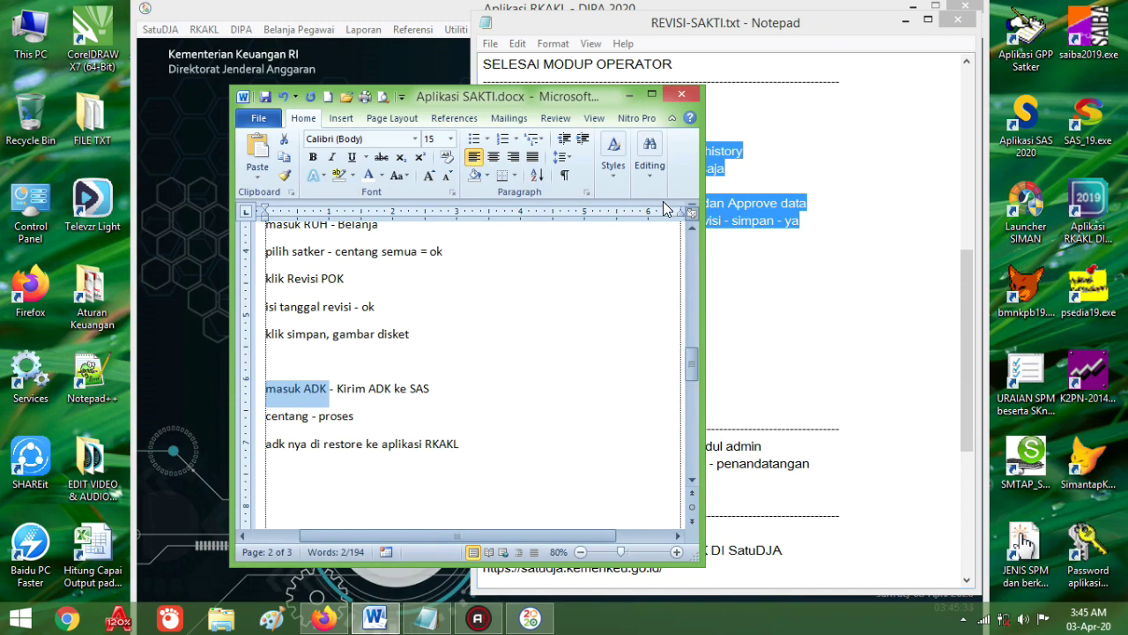
{"action": "left_click", "coordinate": [628, 94]}
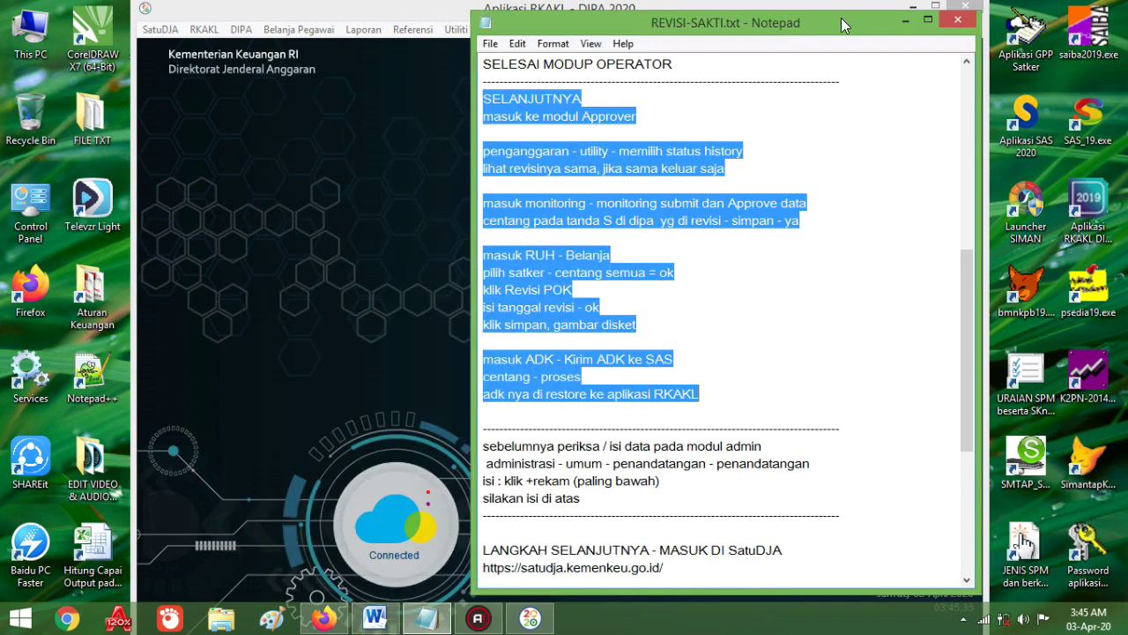
{"action": "left_click", "coordinate": [905, 19]}
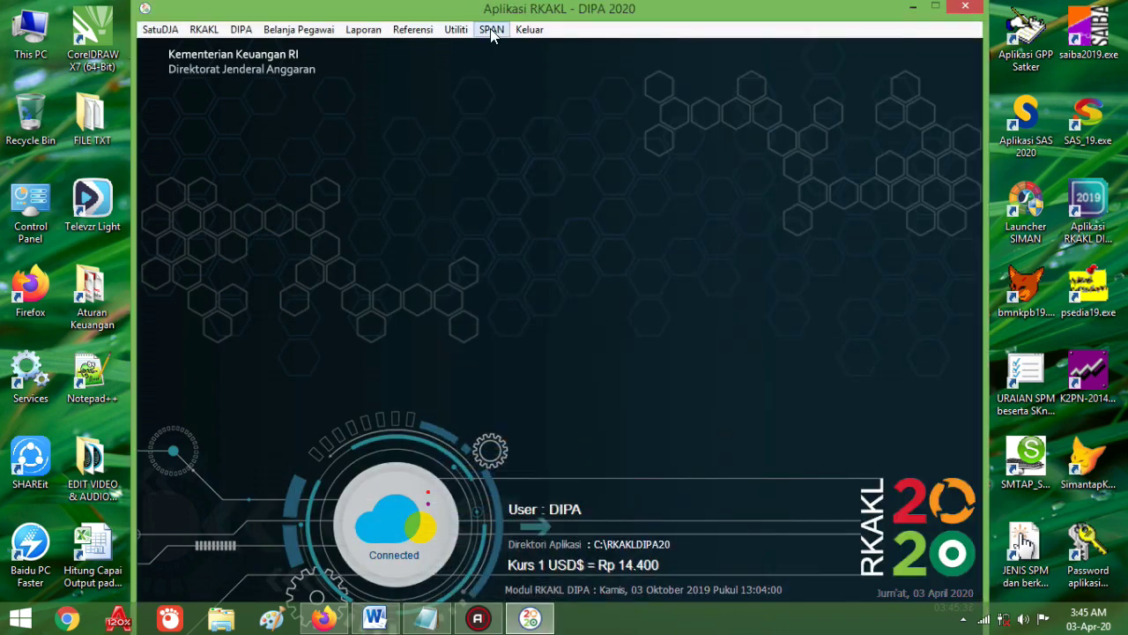
{"action": "left_click", "coordinate": [491, 31]}
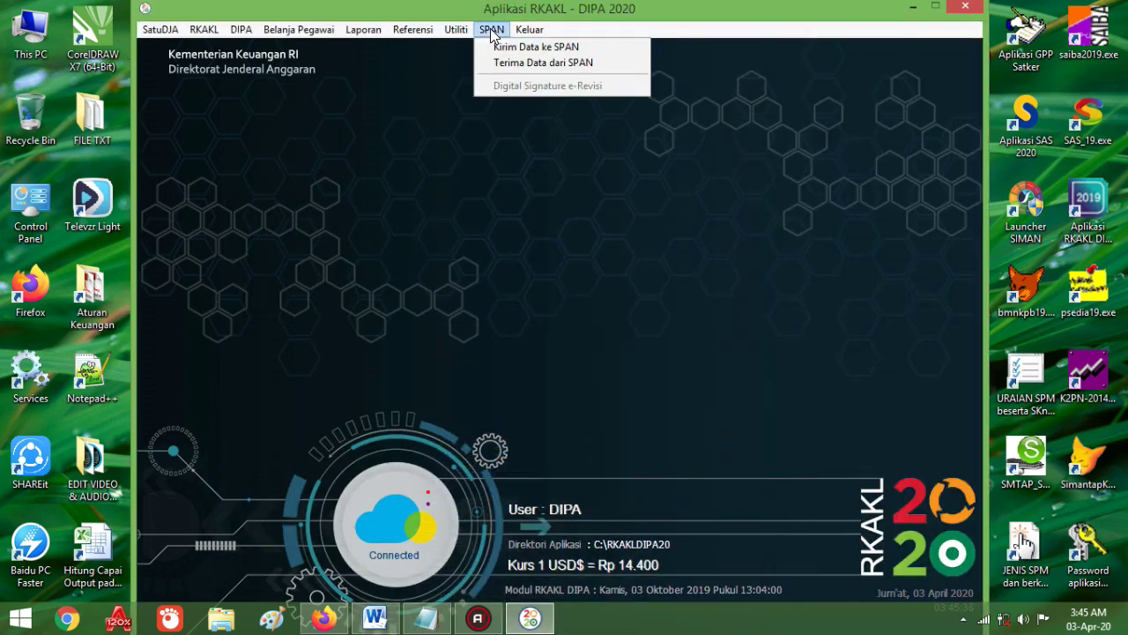
{"action": "left_click", "coordinate": [533, 63]}
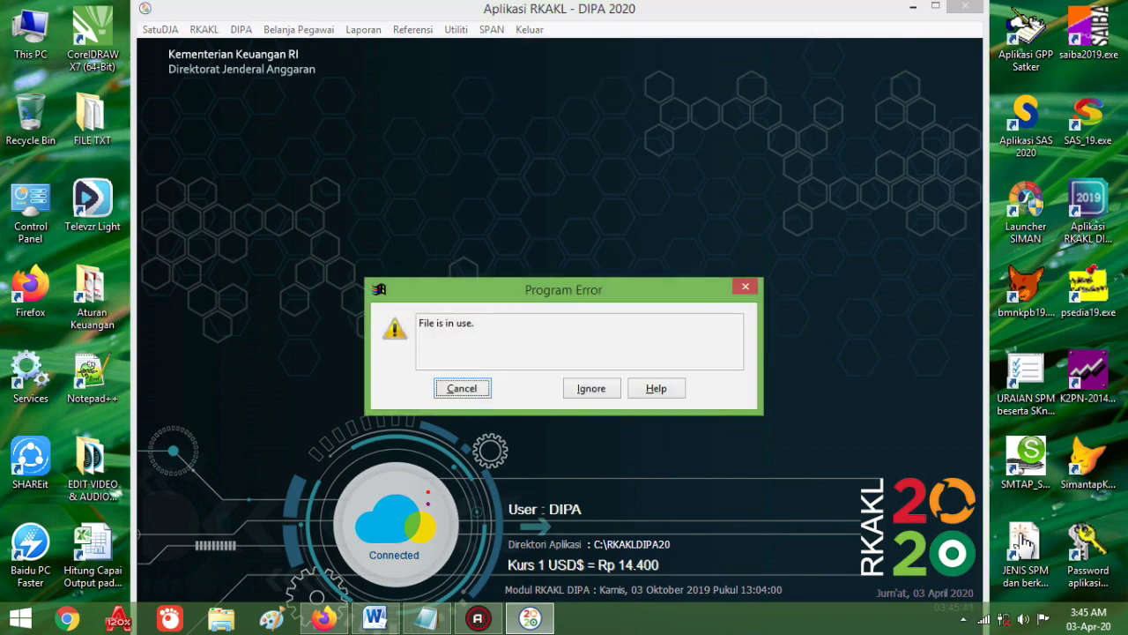
{"action": "left_click", "coordinate": [462, 388]}
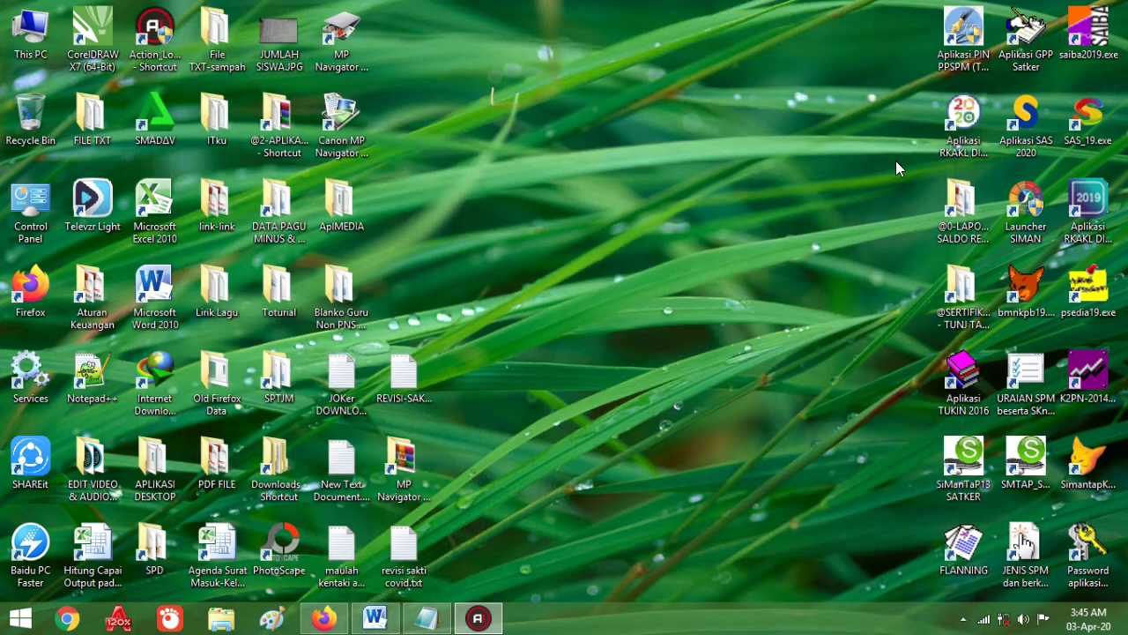
Step: Relaunch Aplikasi RKAKL DIPA 2020 from the desktop and log back in
{"action": "double_click", "coordinate": [977, 117]}
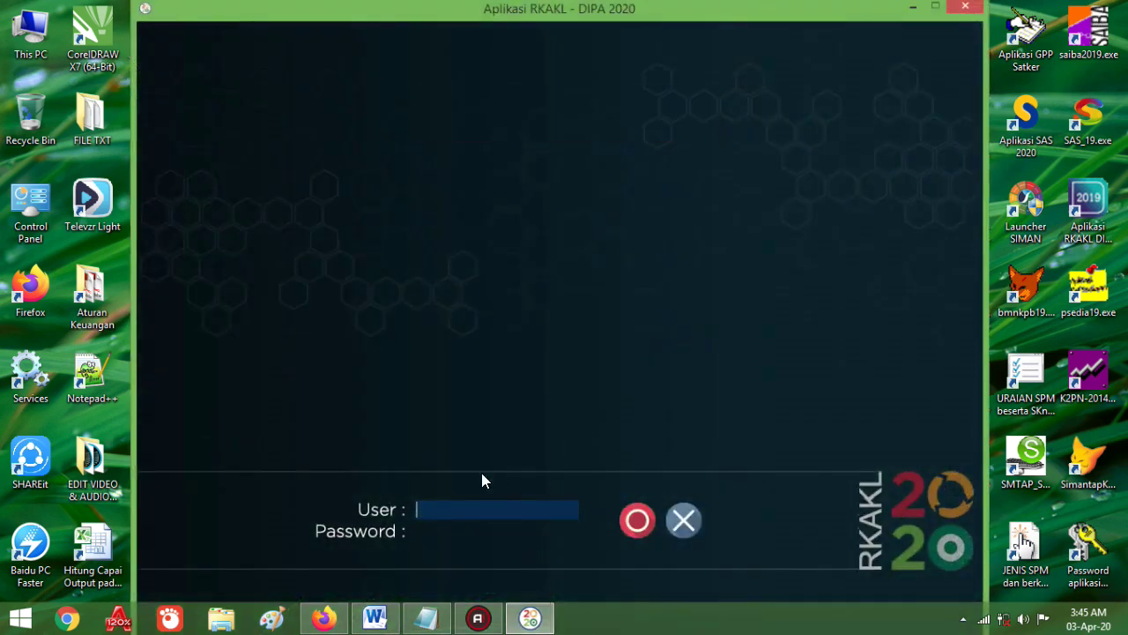
{"action": "type", "text": "dipa"}
{"action": "key", "text": "Tab"}
{"action": "key", "text": "Return"}
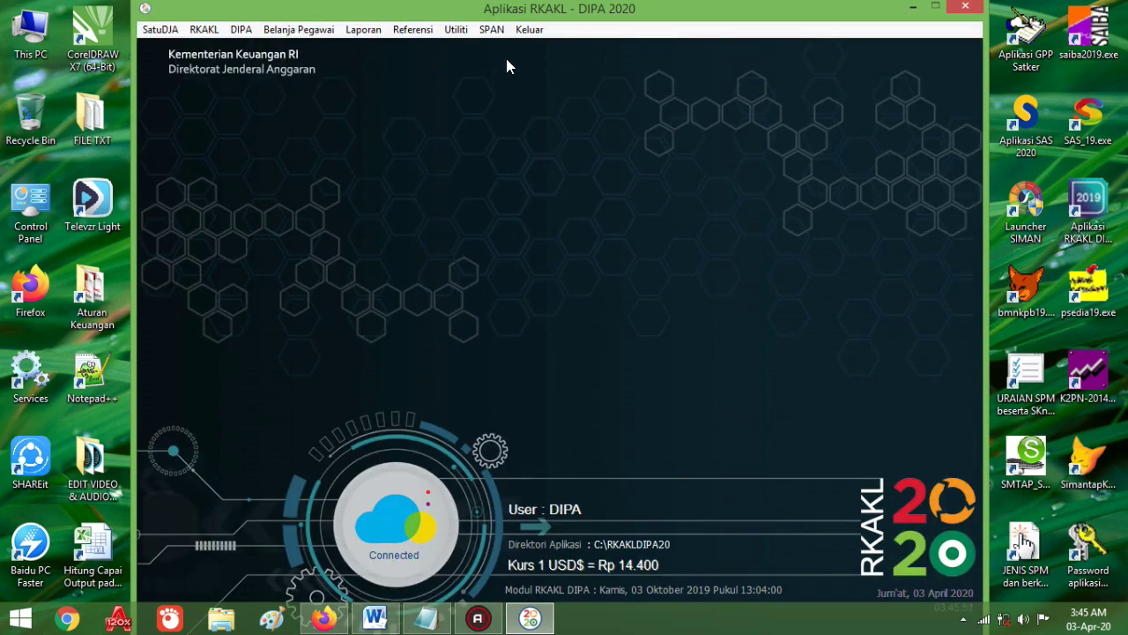
{"action": "left_click", "coordinate": [492, 29]}
Step: Restore the 309527 .s20 file from the 14-adkRevisi_SAKTI(02-04-2020) folder via Terima Data dari SPAN
{"action": "left_click", "coordinate": [503, 56]}
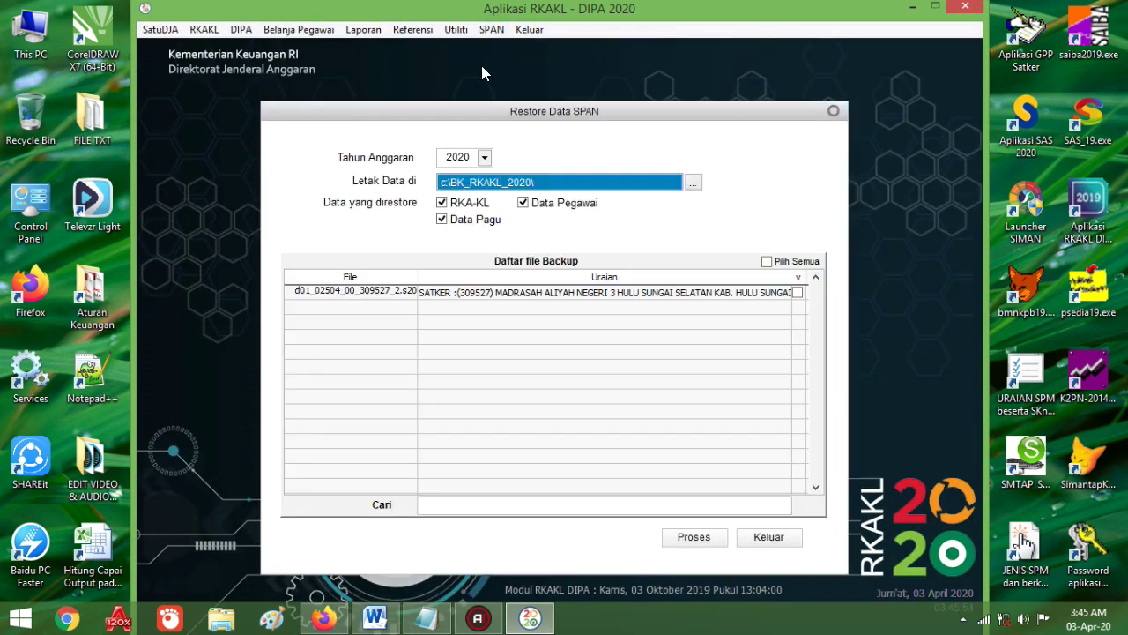
{"action": "left_click", "coordinate": [693, 181]}
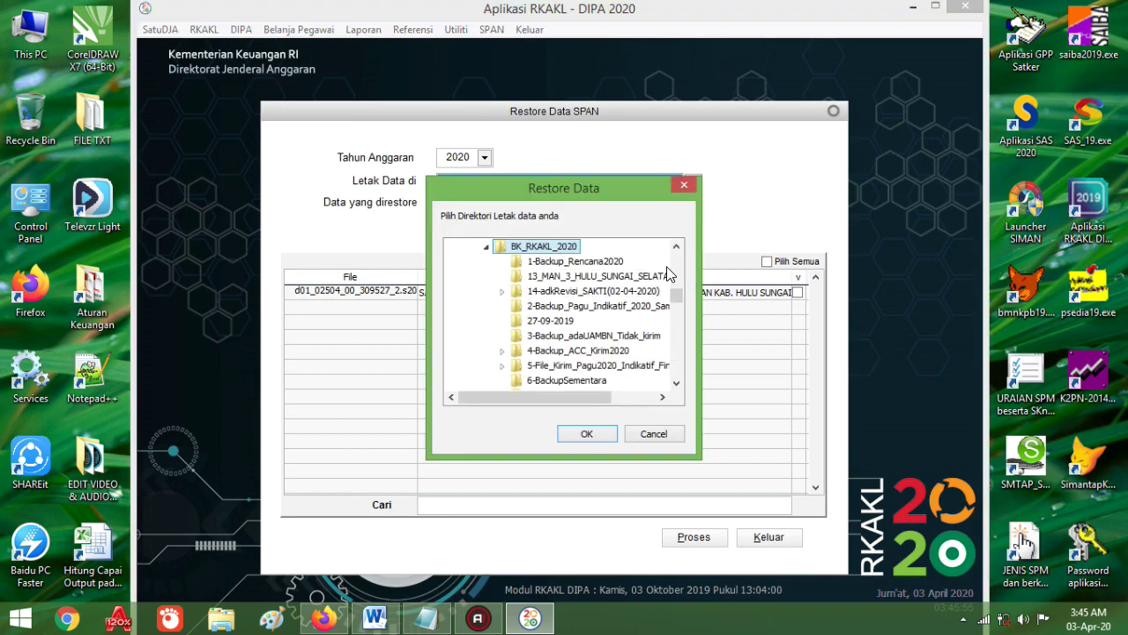
{"action": "left_click", "coordinate": [568, 298]}
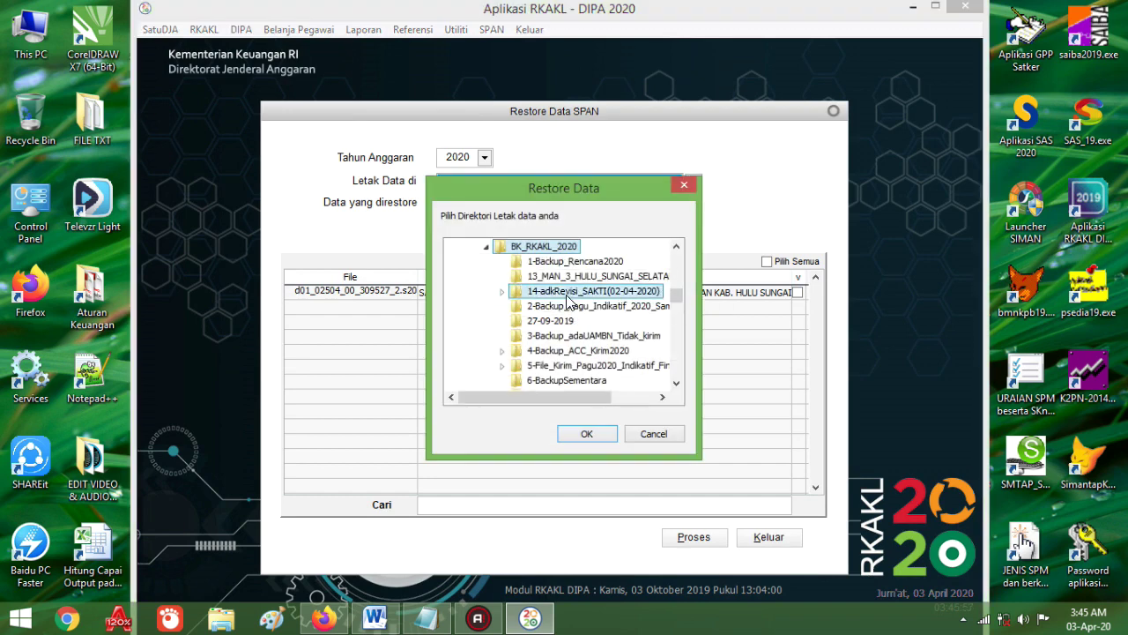
{"action": "left_click", "coordinate": [586, 433]}
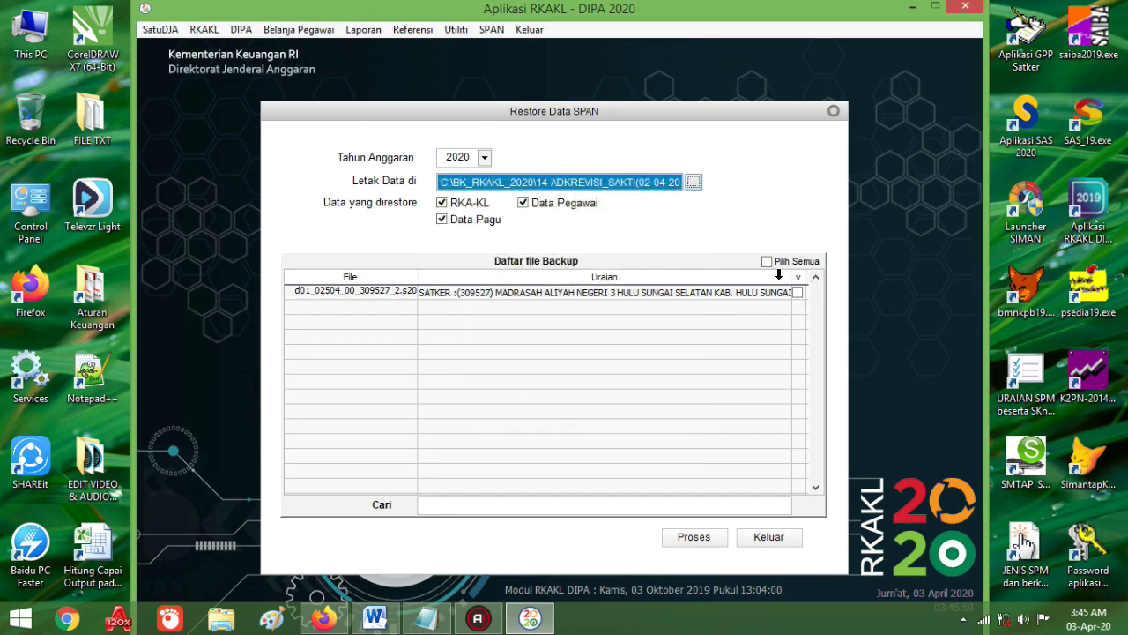
{"action": "left_click", "coordinate": [766, 261]}
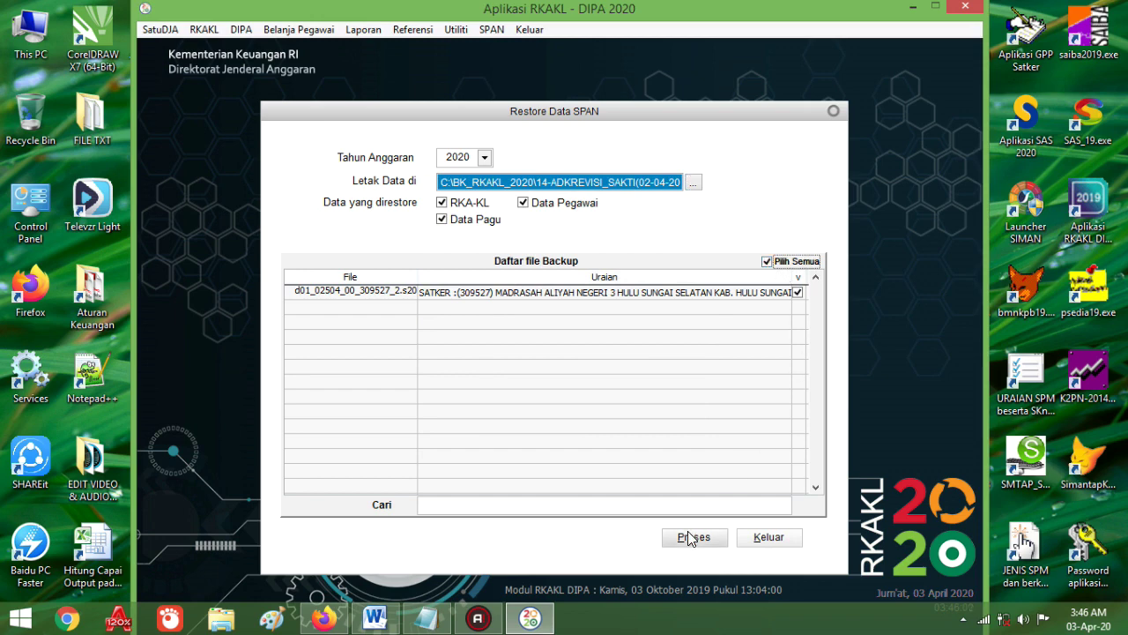
{"action": "left_click", "coordinate": [765, 542]}
{"action": "left_click", "coordinate": [205, 34]}
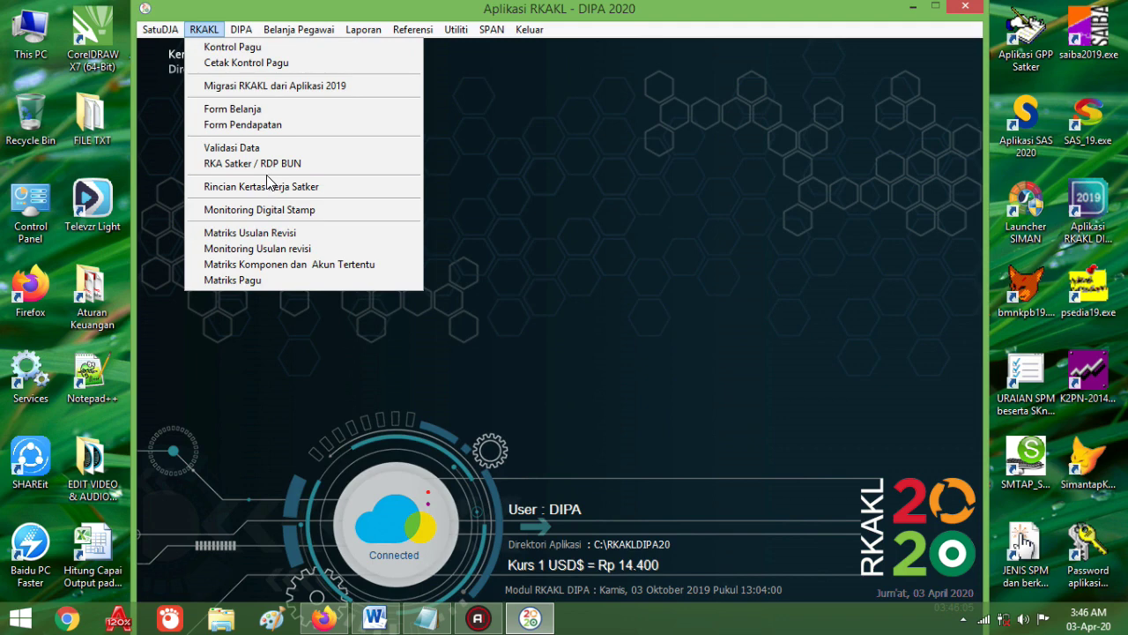
{"action": "left_click", "coordinate": [254, 213]}
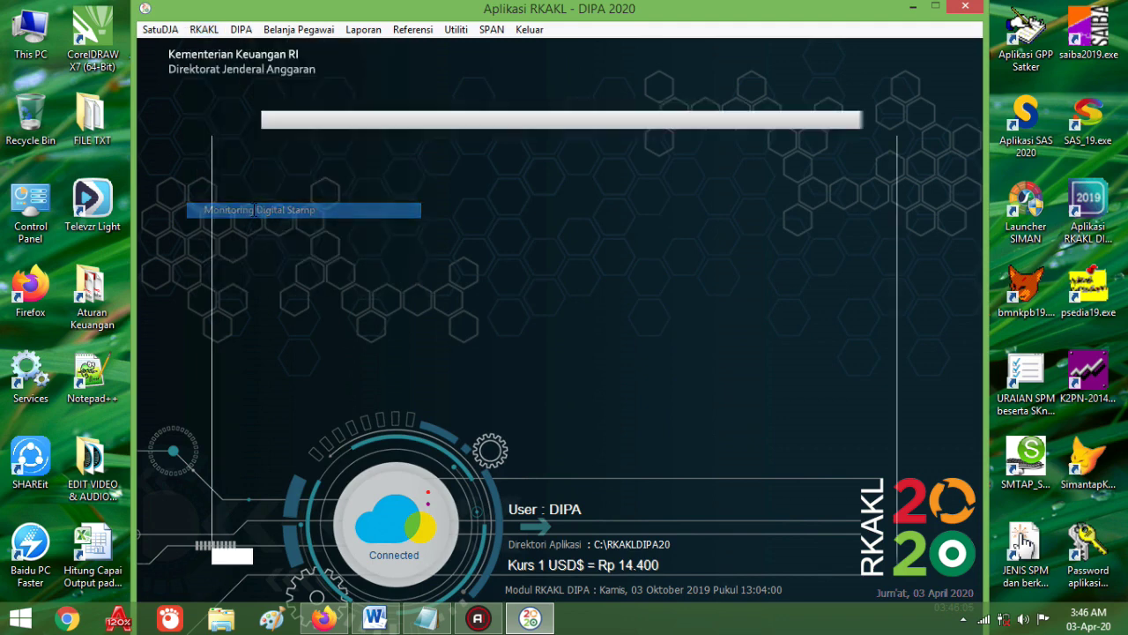
{"action": "left_click", "coordinate": [792, 211]}
{"action": "left_click_drag", "start_coordinate": [850, 210], "coordinate": [755, 210]}
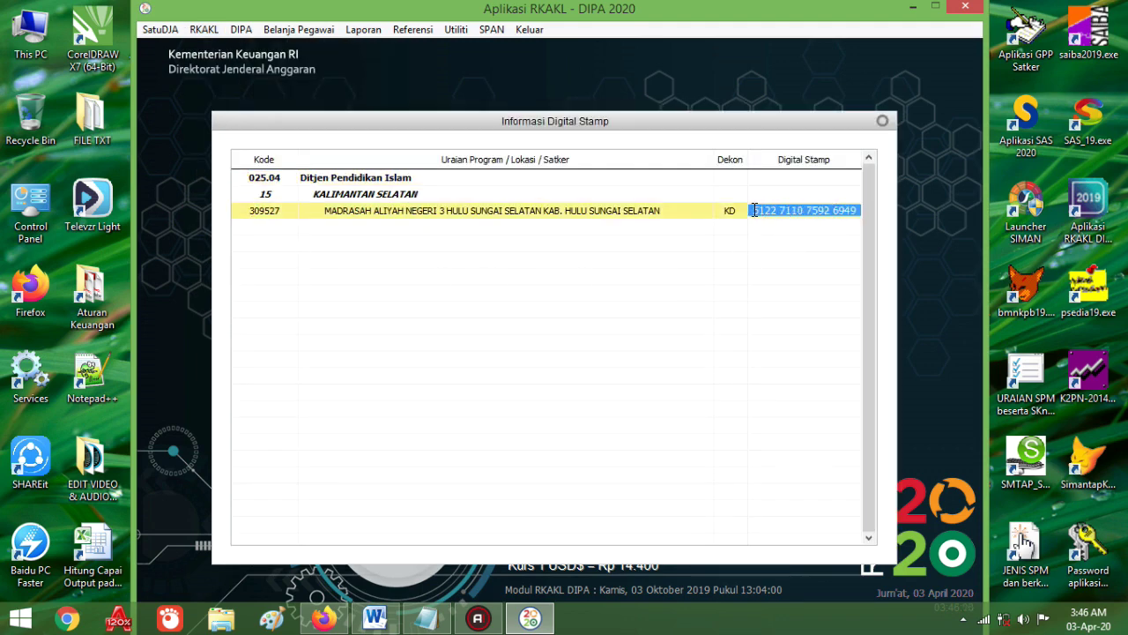
{"action": "left_click", "coordinate": [883, 121]}
{"action": "left_click", "coordinate": [206, 29]}
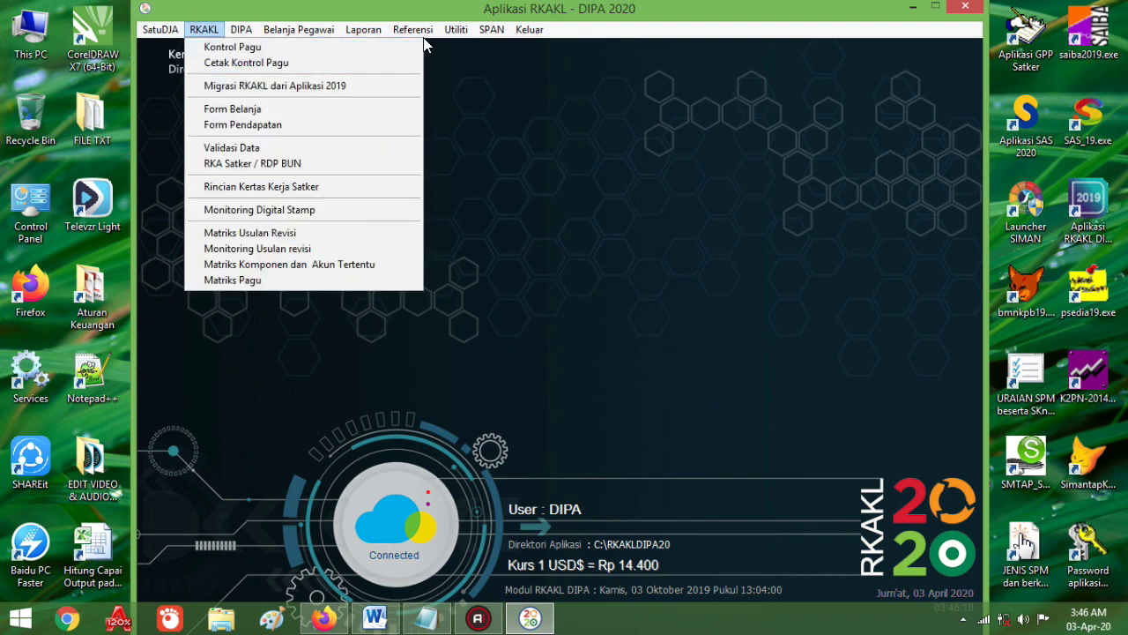
{"action": "left_click", "coordinate": [456, 30]}
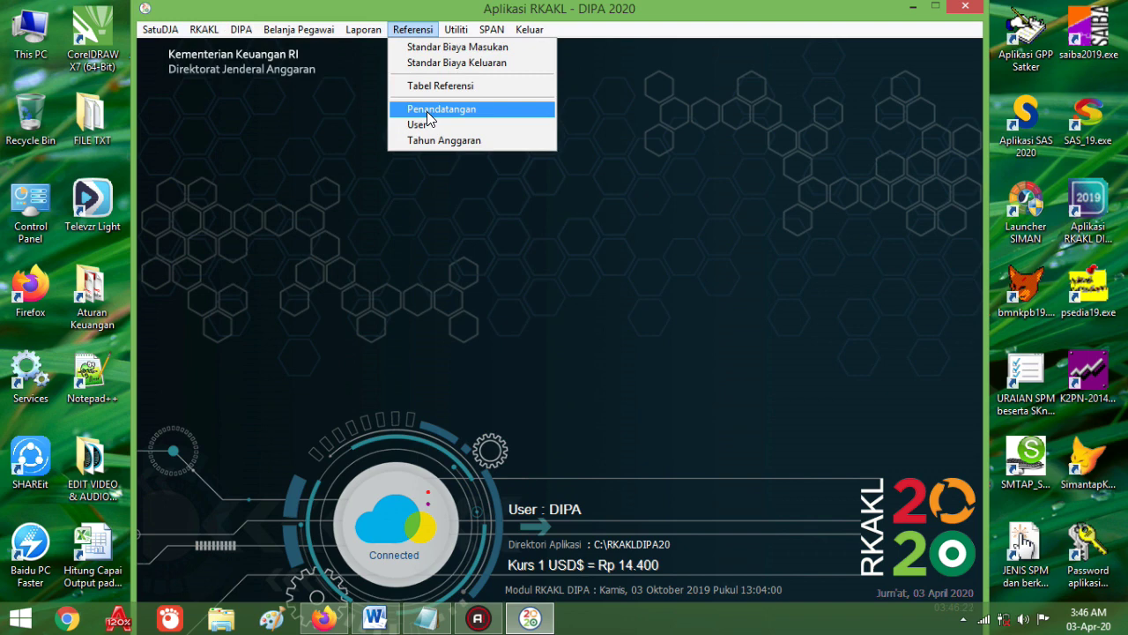
{"action": "left_click", "coordinate": [427, 110]}
{"action": "left_click", "coordinate": [412, 221]}
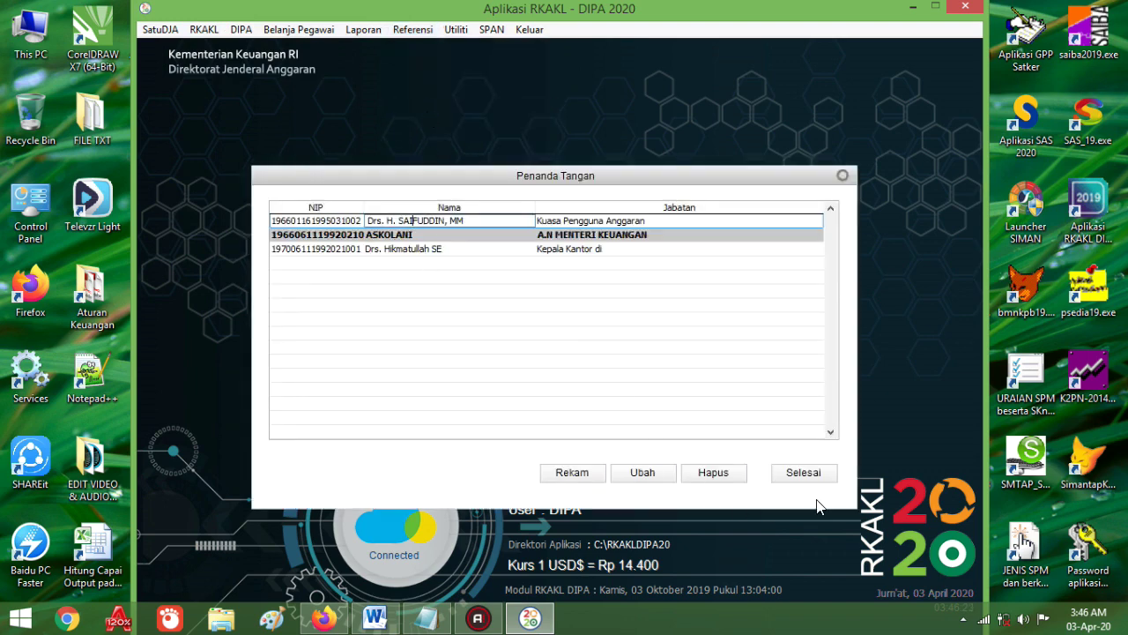
{"action": "left_click", "coordinate": [803, 472]}
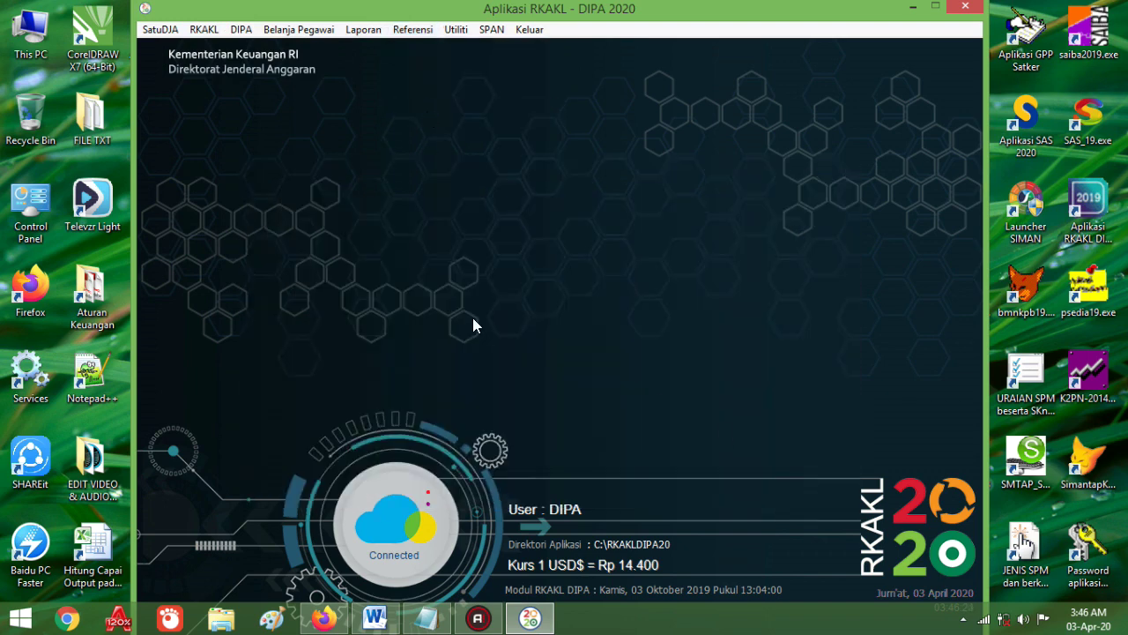
{"action": "left_click", "coordinate": [241, 29]}
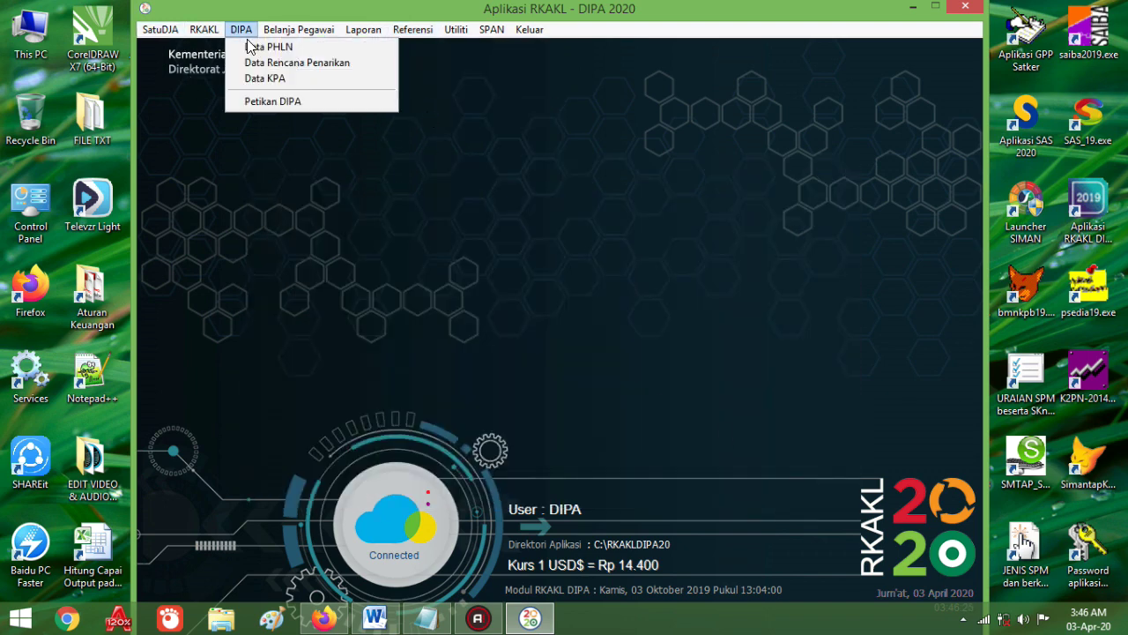
{"action": "left_click", "coordinate": [297, 62]}
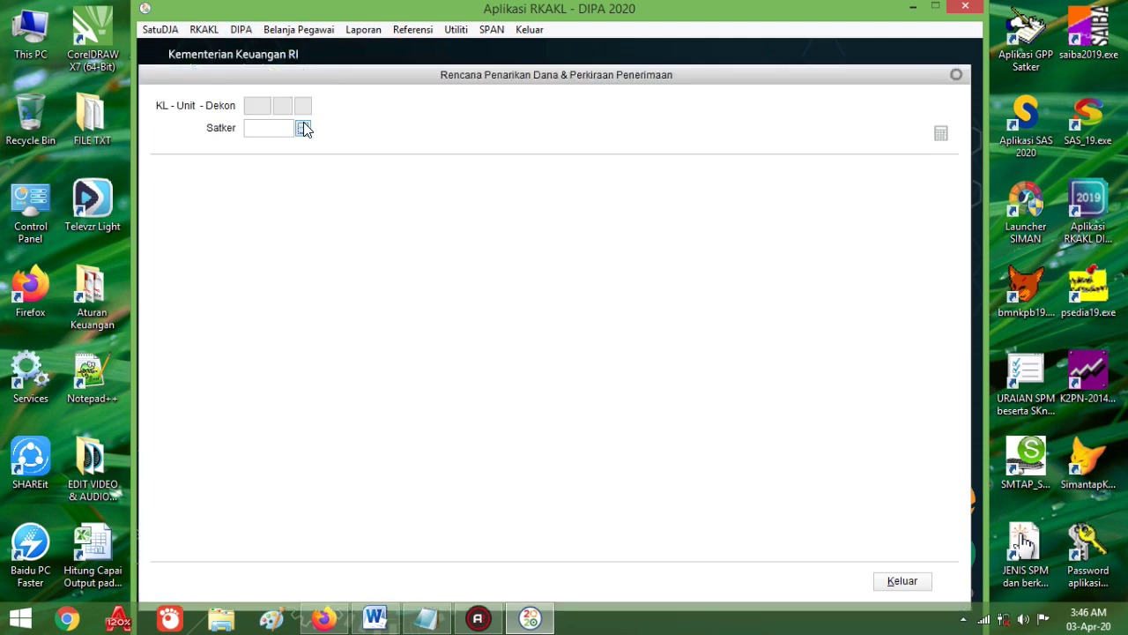
{"action": "left_click", "coordinate": [303, 128]}
{"action": "double_click", "coordinate": [402, 233]}
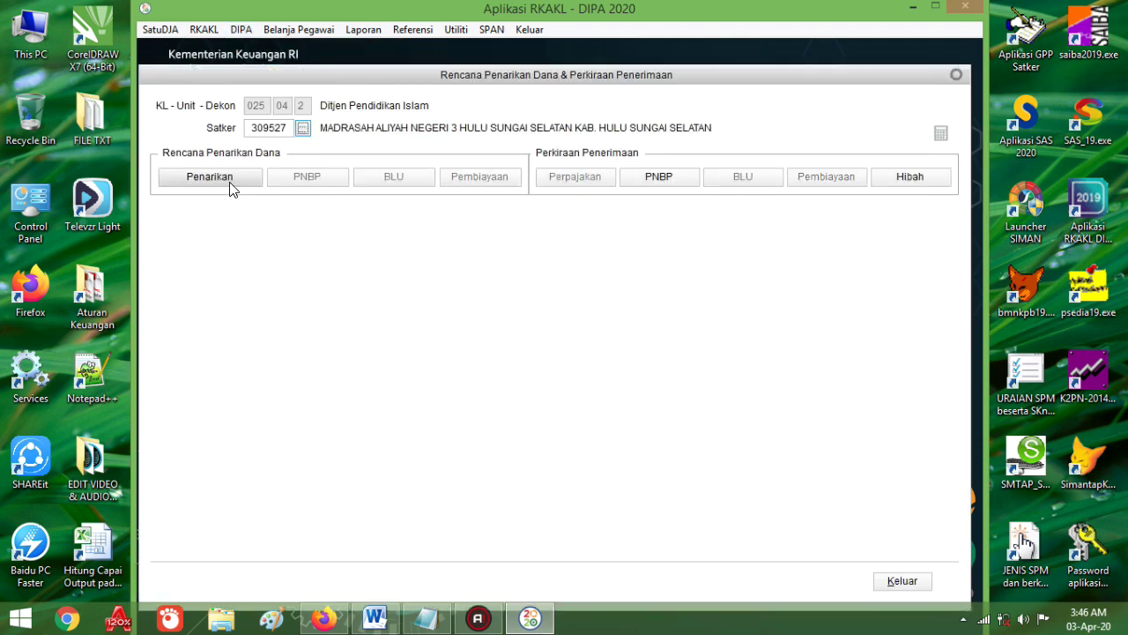
{"action": "left_click", "coordinate": [561, 282]}
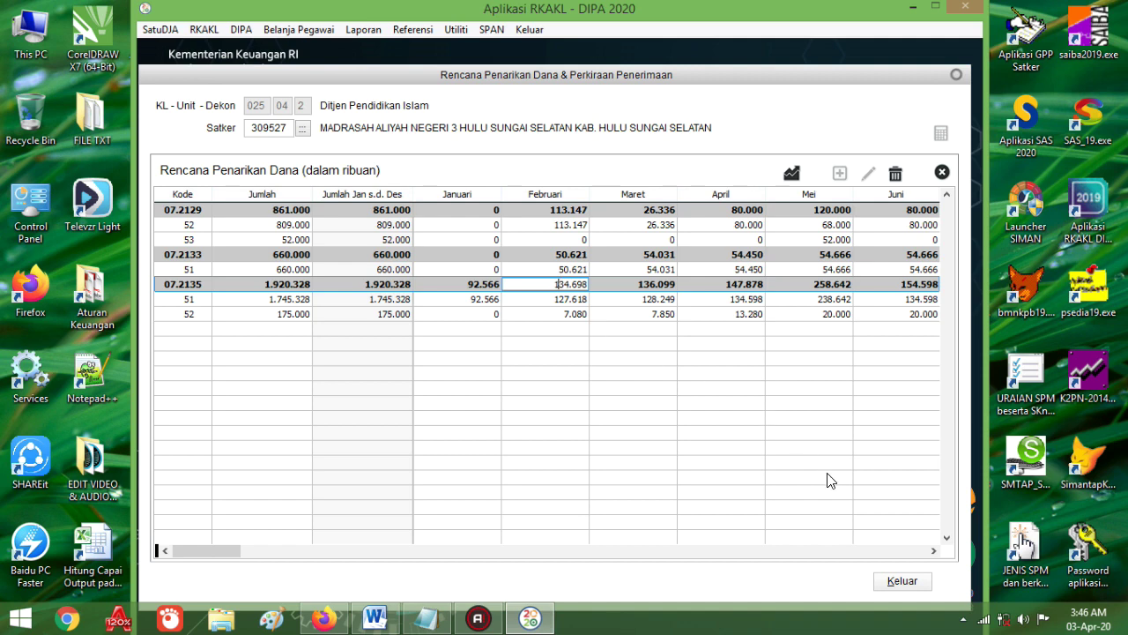
{"action": "left_click", "coordinate": [903, 582]}
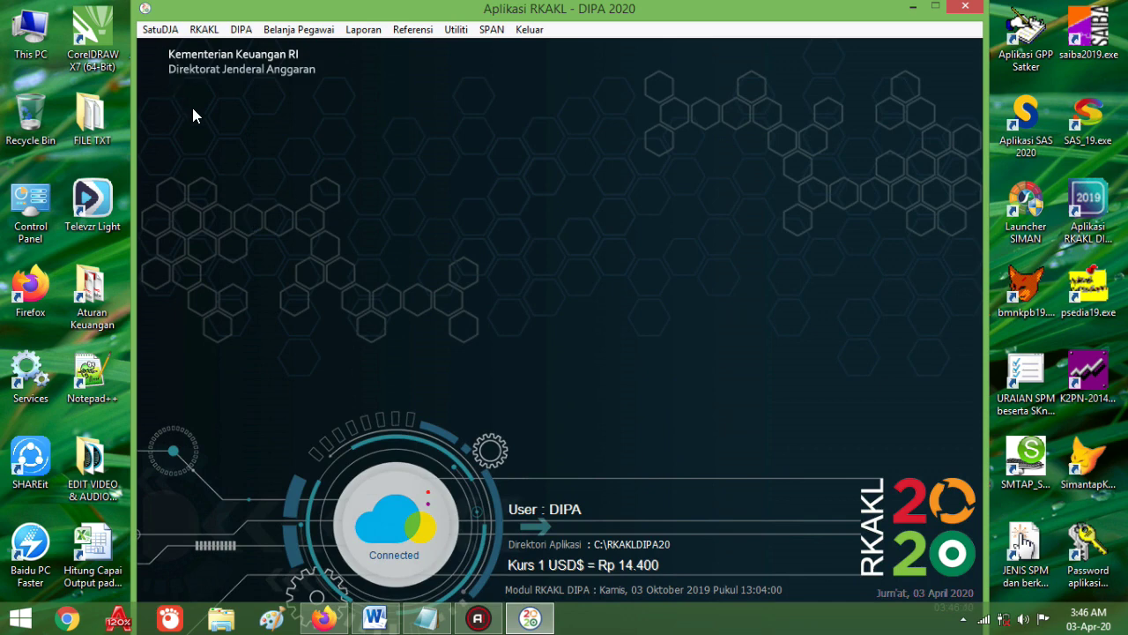
Step: Try RKAKL > Validasi Data and cancel the file-in-use error
{"action": "left_click", "coordinate": [203, 30]}
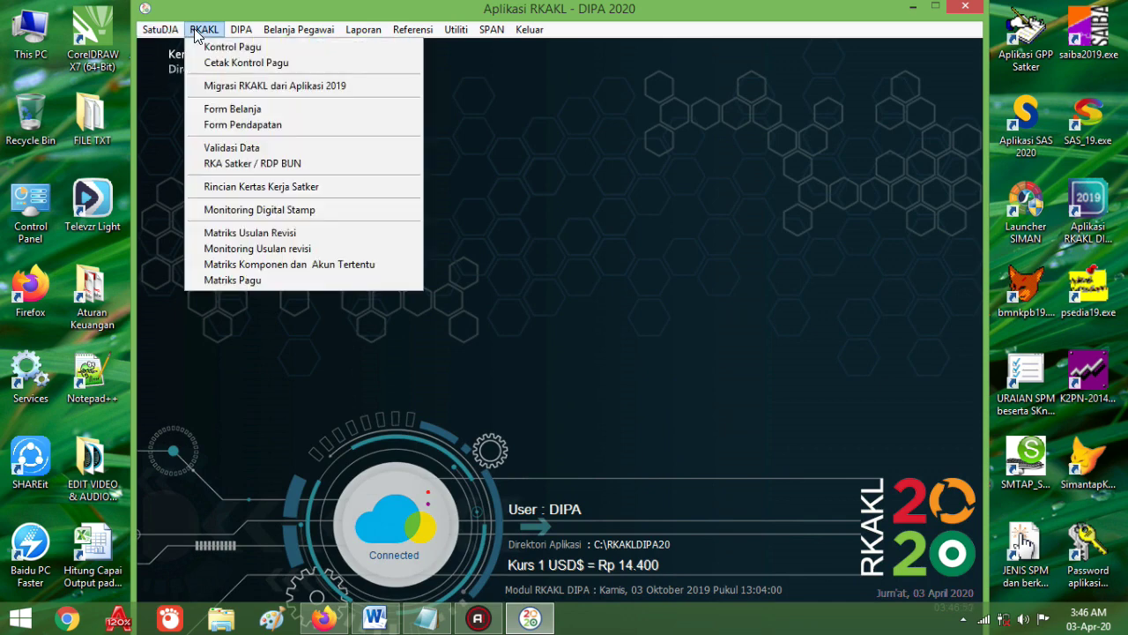
{"action": "left_click", "coordinate": [256, 151]}
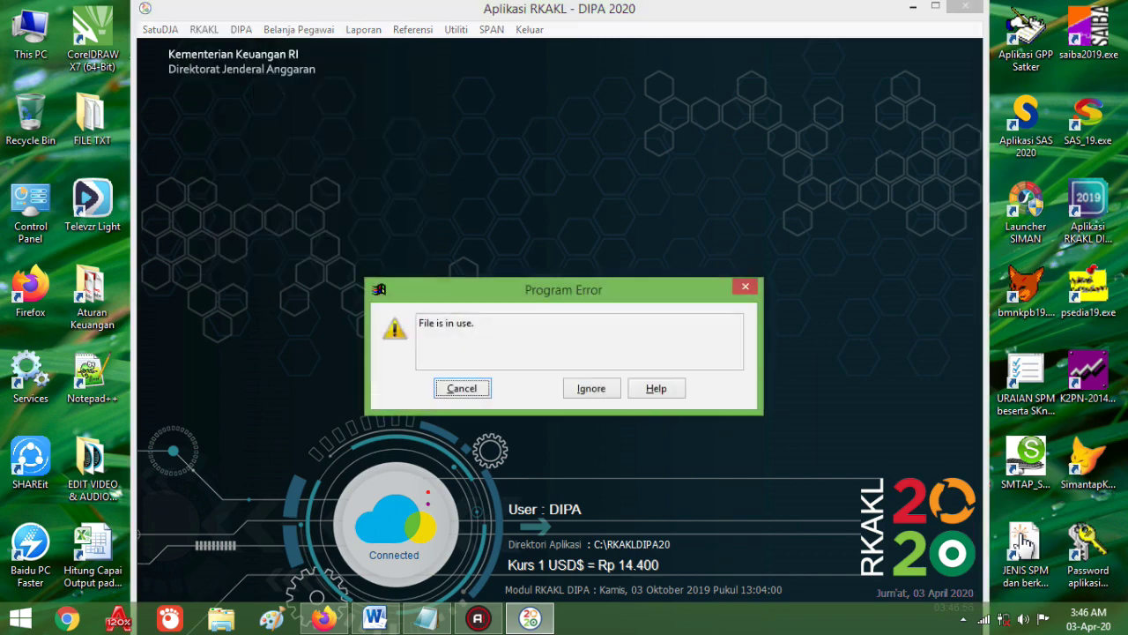
{"action": "left_click", "coordinate": [462, 388]}
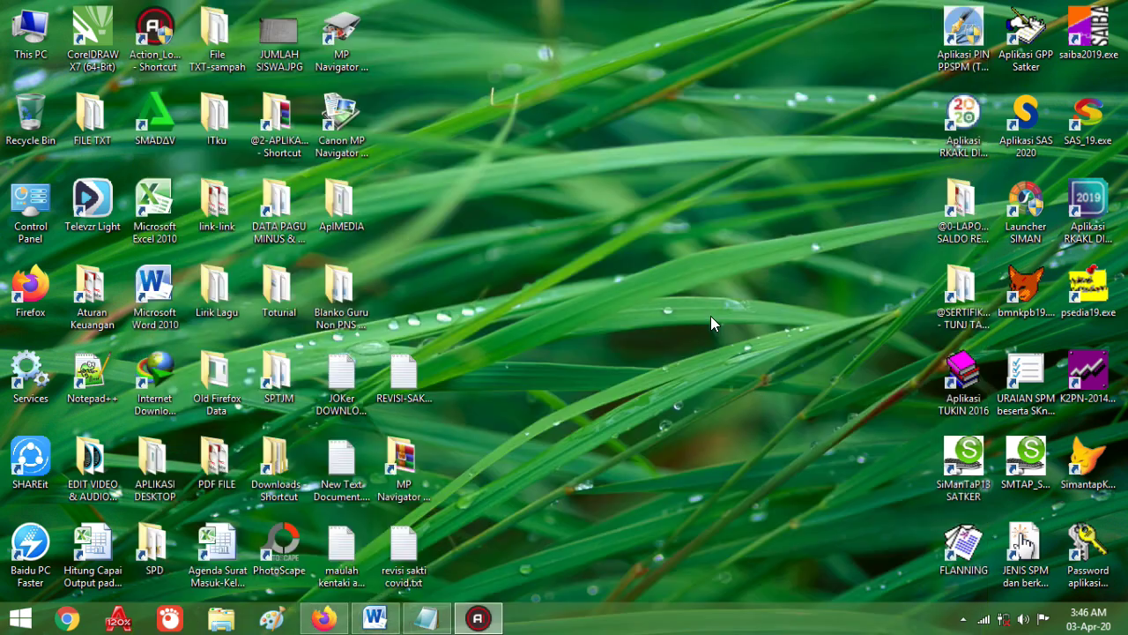
Step: Relaunch and log back into RKAKL DIPA 2020, then open Validasi Data for 2020
{"action": "double_click", "coordinate": [965, 112]}
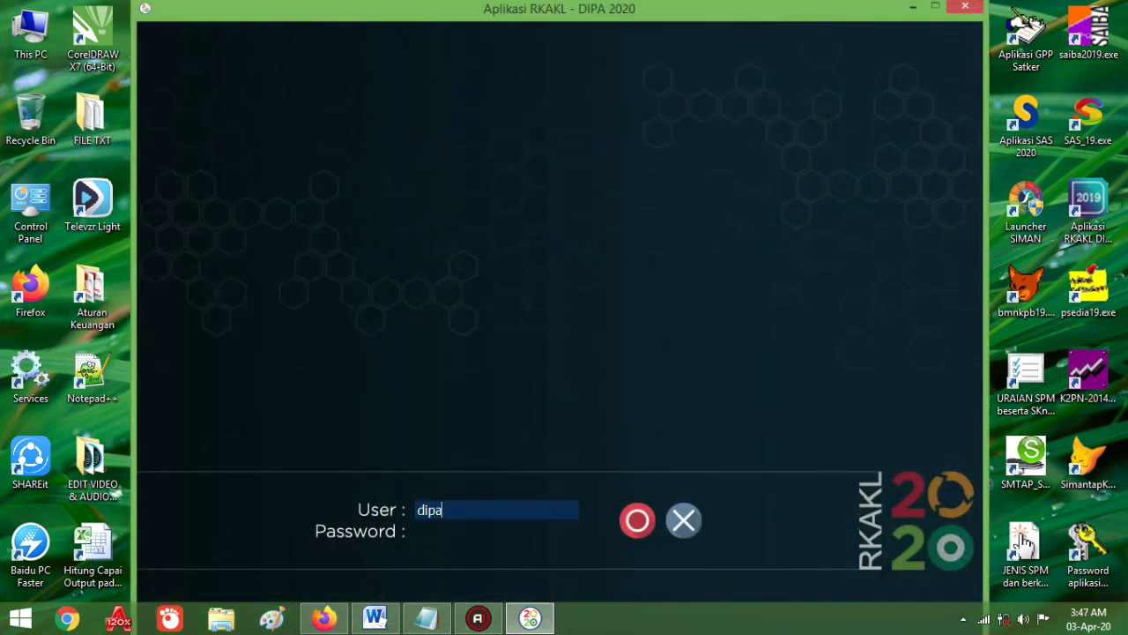
{"action": "type", "text": "dipa"}
{"action": "key", "text": "Tab"}
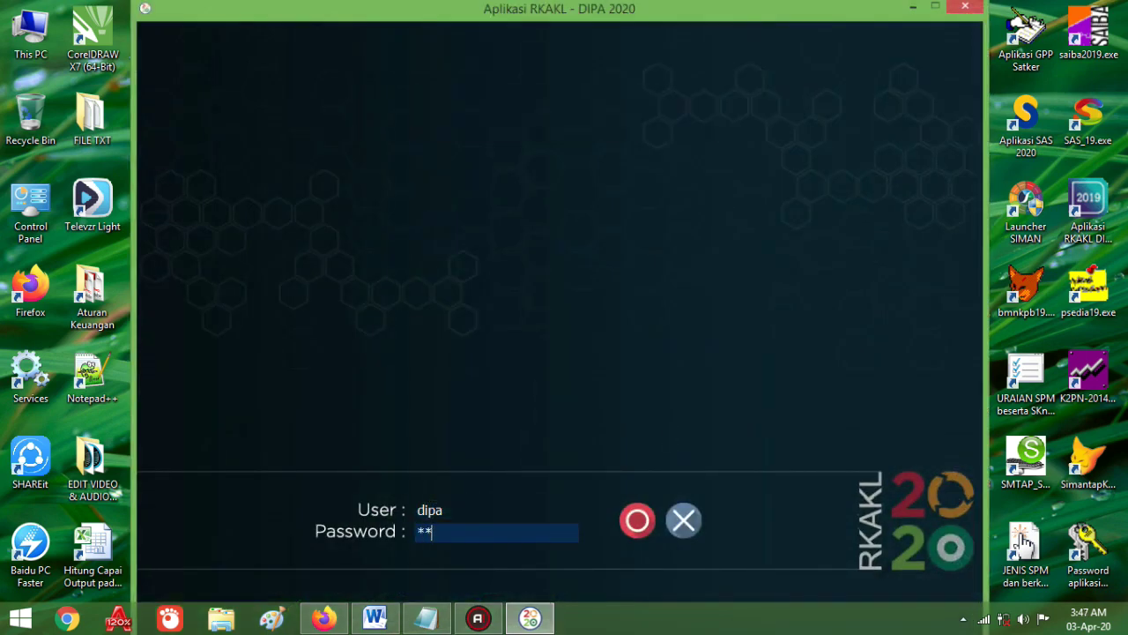
{"action": "type", "text": "dipa"}
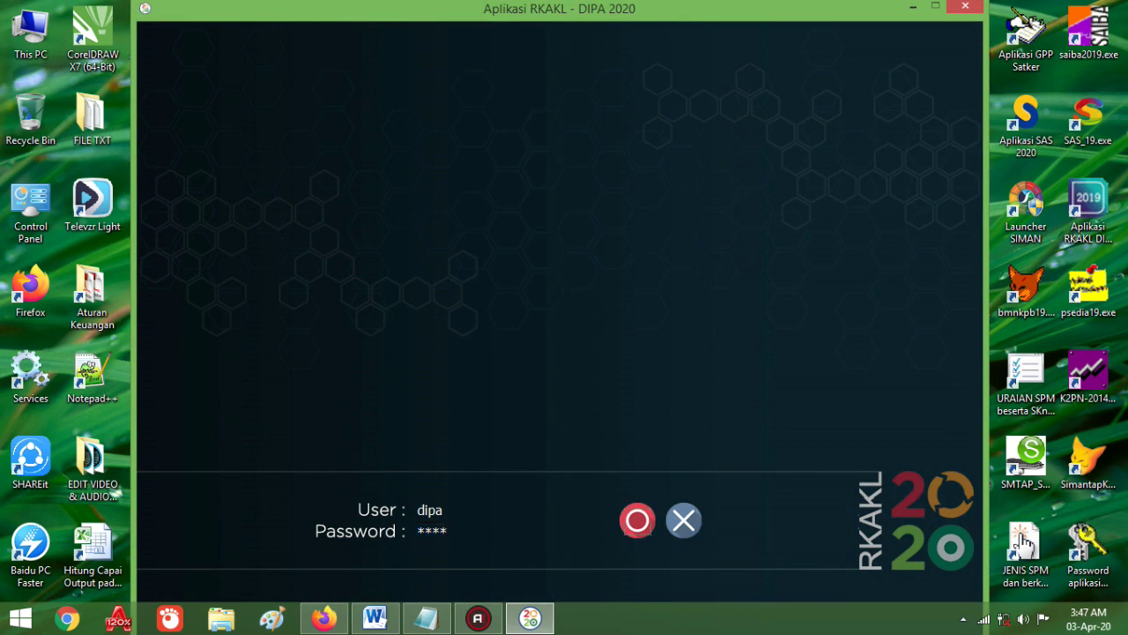
{"action": "key", "text": "Return"}
{"action": "left_click", "coordinate": [204, 29]}
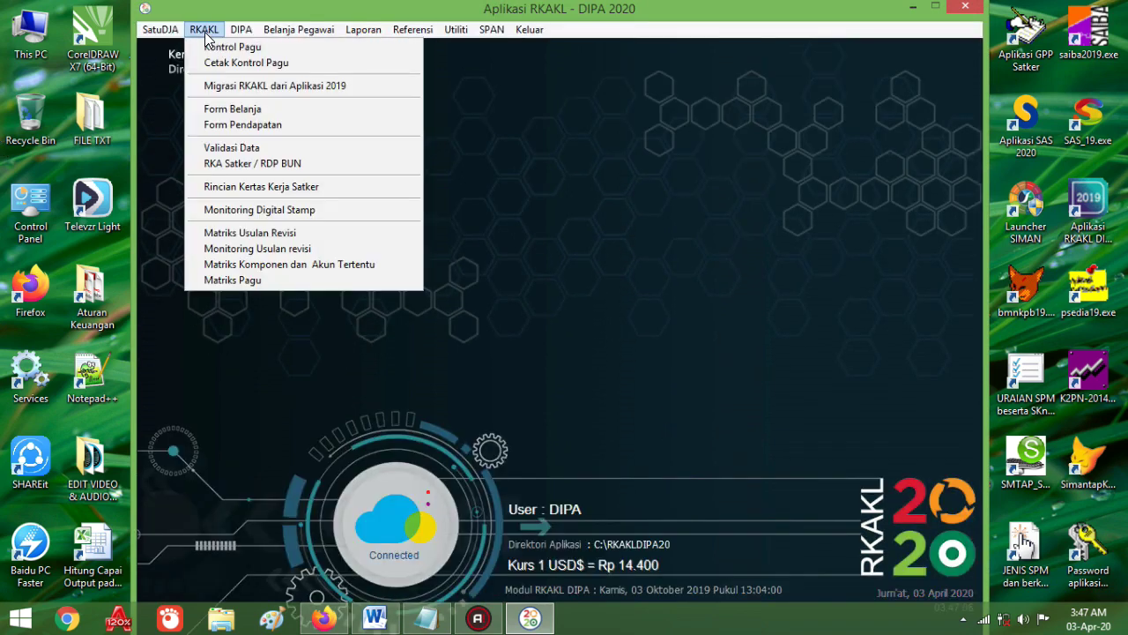
{"action": "left_click", "coordinate": [232, 146]}
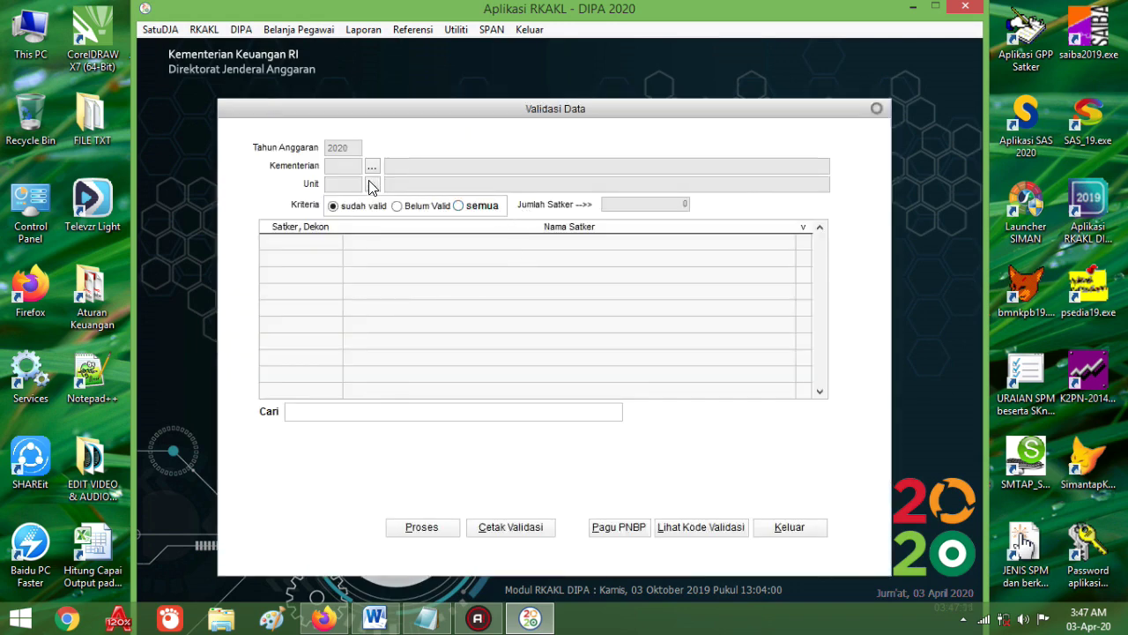
Step: Choose ministry 025 Kementerian Agama and unit 04 Ditjen Pendidikan Islam for validation
{"action": "left_click", "coordinate": [371, 185]}
{"action": "left_click", "coordinate": [478, 236]}
{"action": "double_click", "coordinate": [479, 236]}
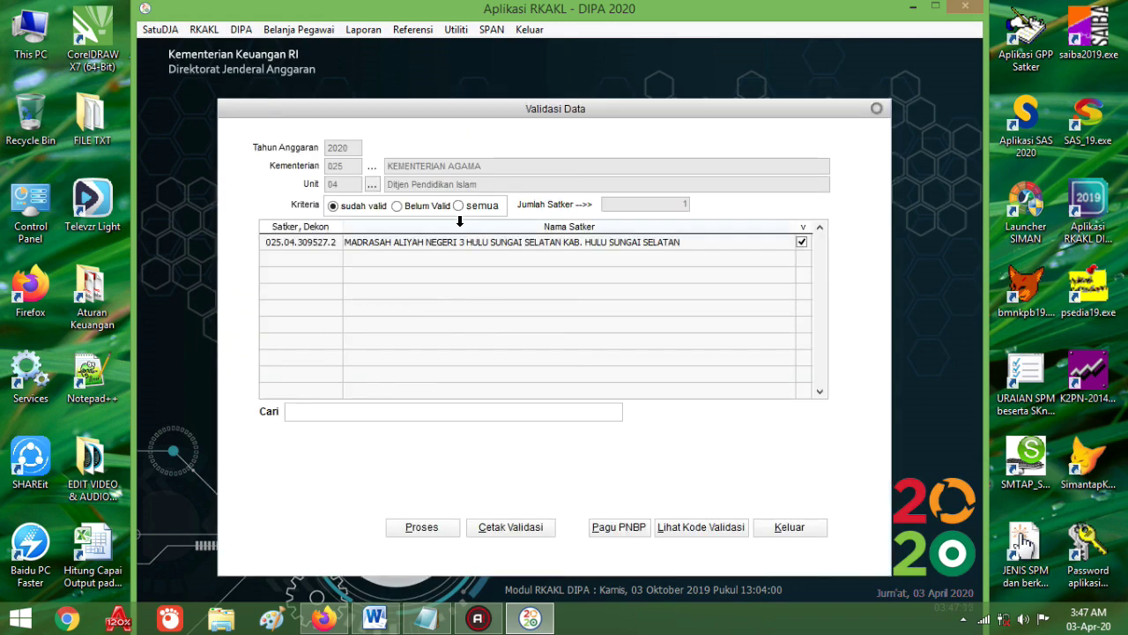
{"action": "left_click", "coordinate": [373, 167]}
{"action": "double_click", "coordinate": [493, 235]}
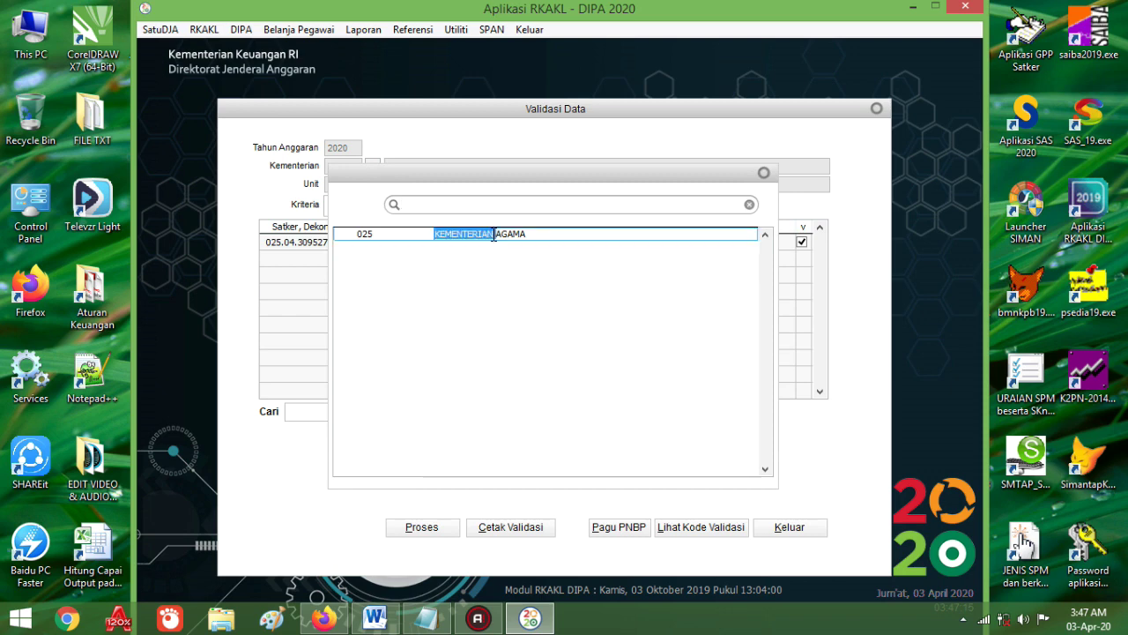
{"action": "left_click", "coordinate": [374, 186]}
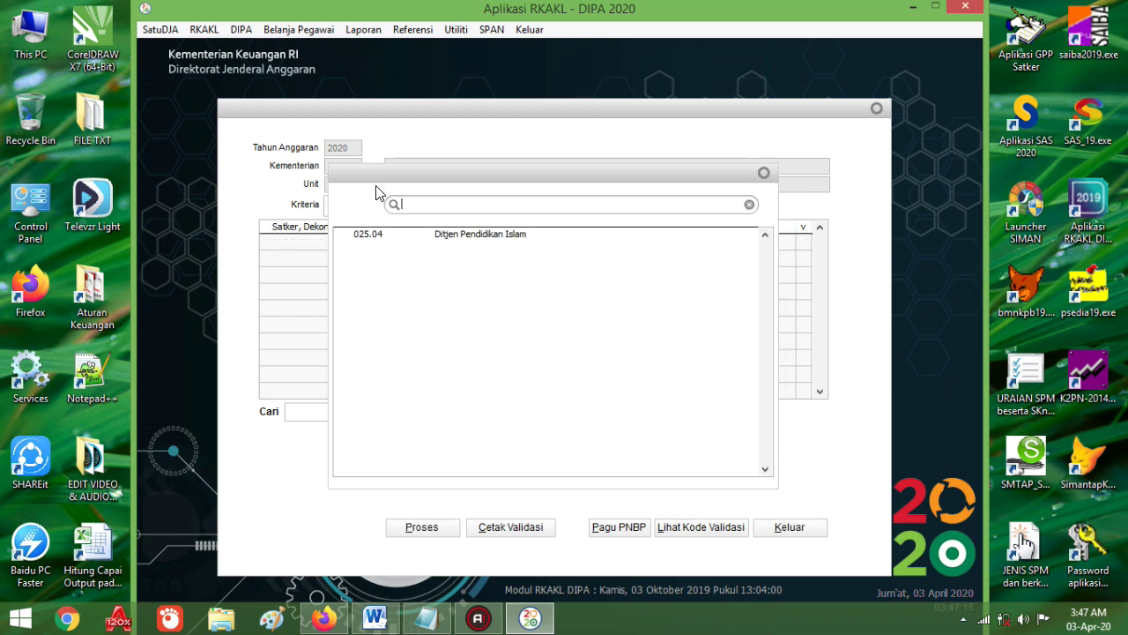
{"action": "double_click", "coordinate": [460, 234]}
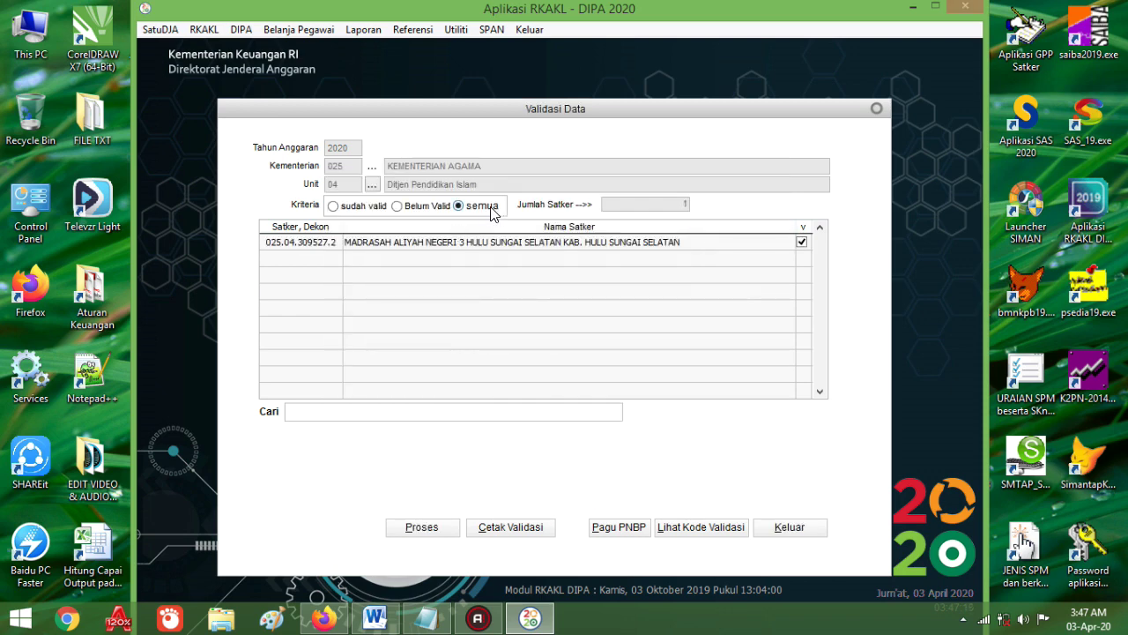
Step: Validate satker 309527's 124 records as Data Valid and close the form
{"action": "left_click", "coordinate": [424, 529]}
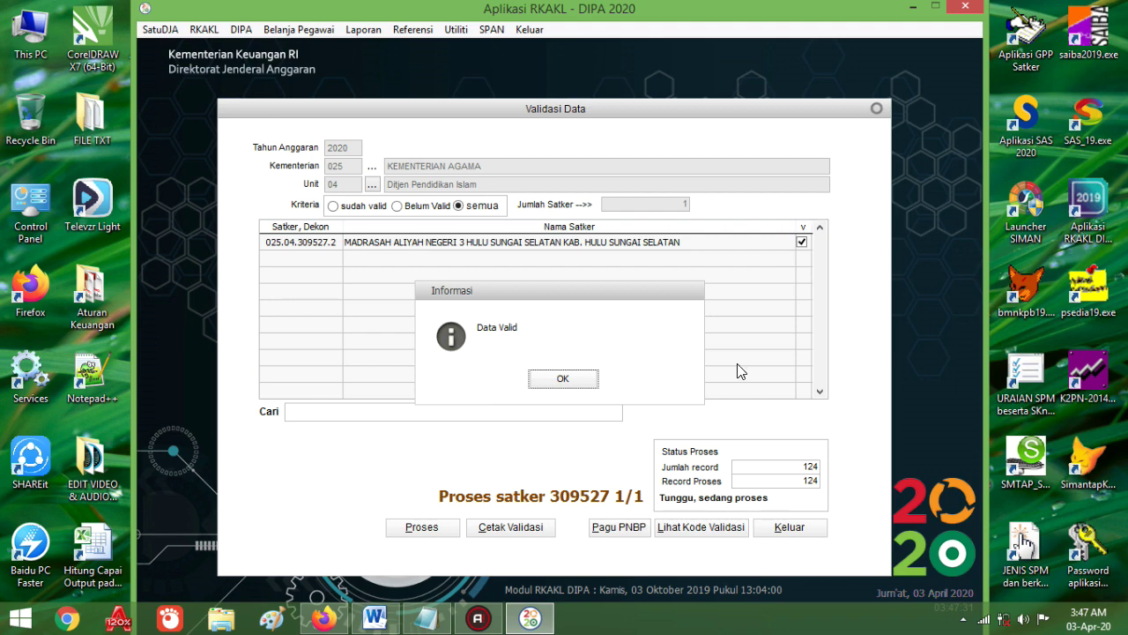
{"action": "left_click", "coordinate": [578, 379]}
{"action": "left_click", "coordinate": [818, 527]}
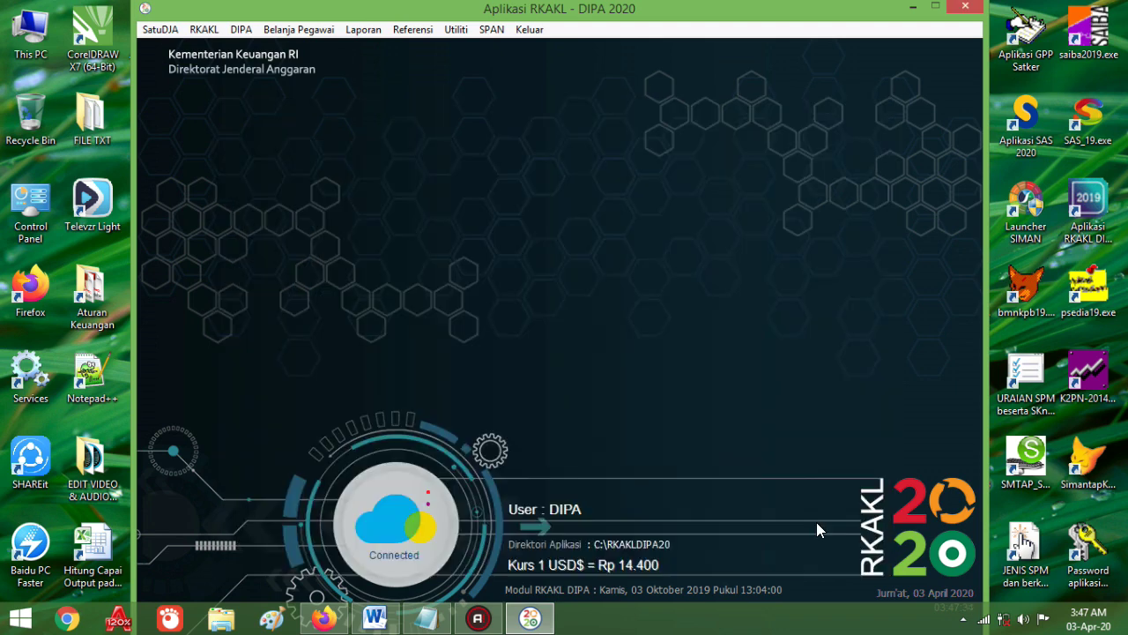
Step: Start Kirim Data ke SPAN with Kementerian 025, Unit 04 and Lokasi 15 Kalimantan Selatan
{"action": "left_click", "coordinate": [487, 31]}
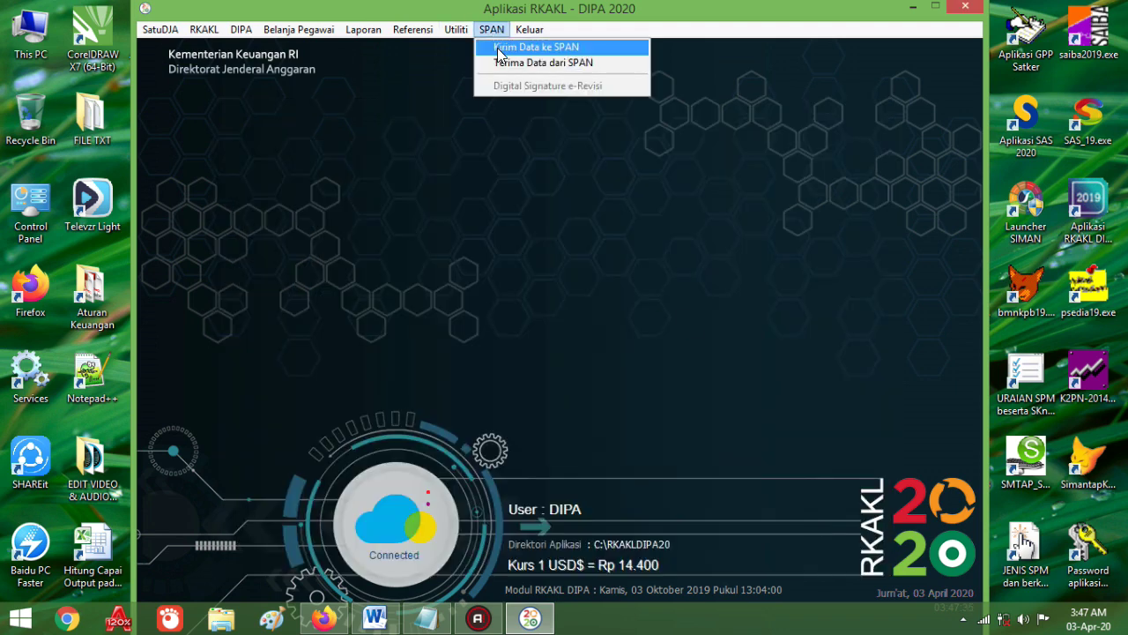
{"action": "left_click", "coordinate": [498, 51]}
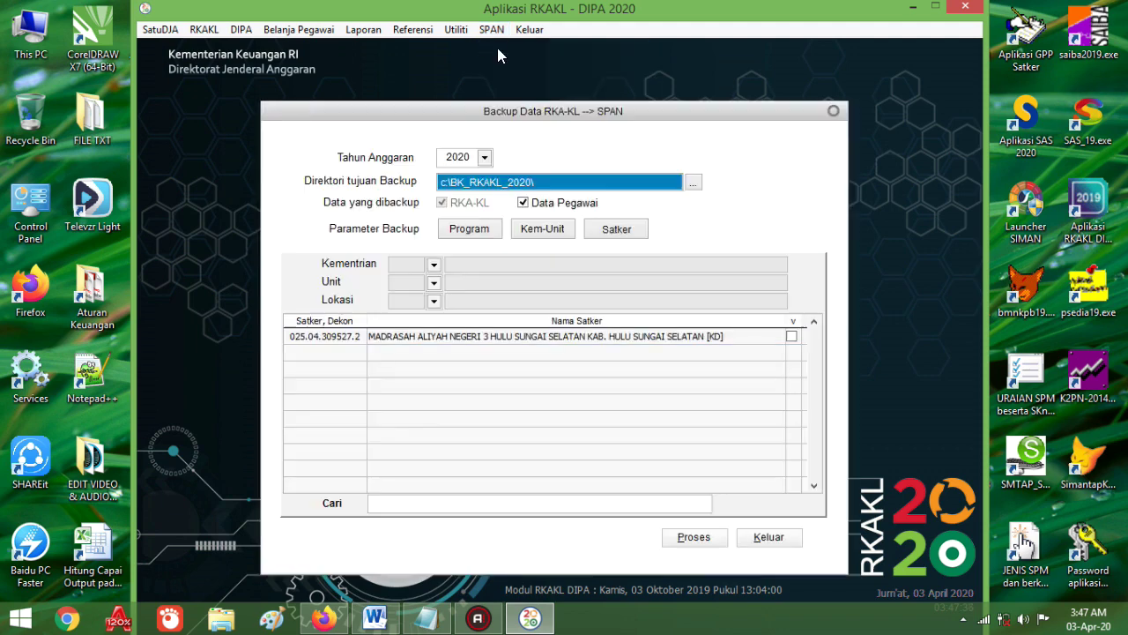
{"action": "left_click", "coordinate": [434, 265]}
{"action": "left_click", "coordinate": [439, 283]}
{"action": "left_click", "coordinate": [434, 283]}
{"action": "left_click", "coordinate": [441, 301]}
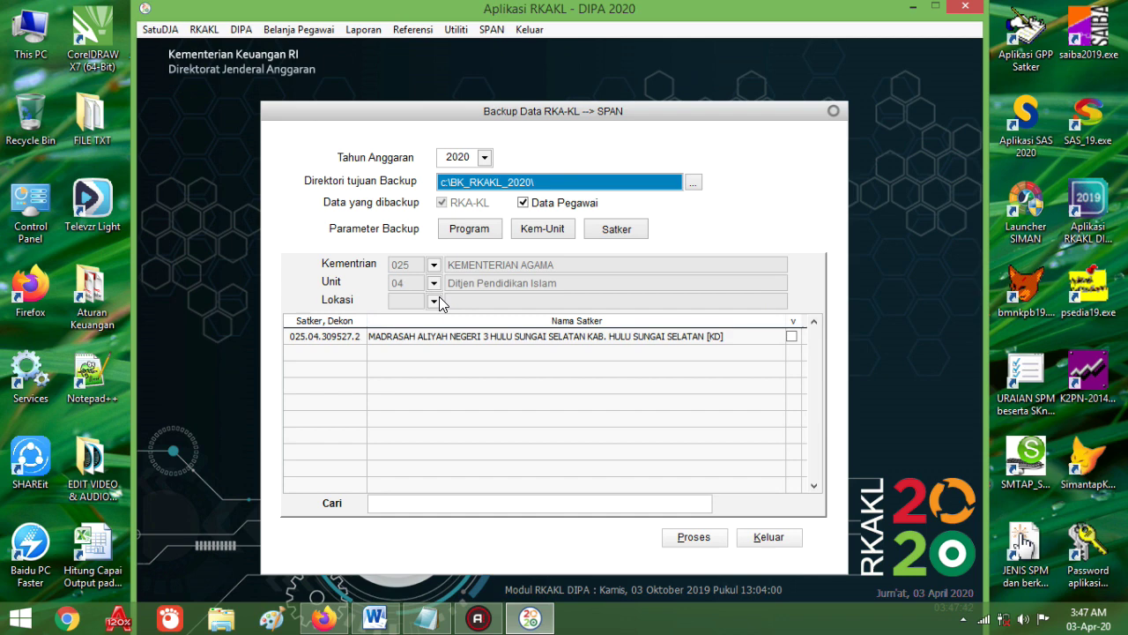
{"action": "left_click", "coordinate": [434, 301]}
{"action": "left_click", "coordinate": [450, 323]}
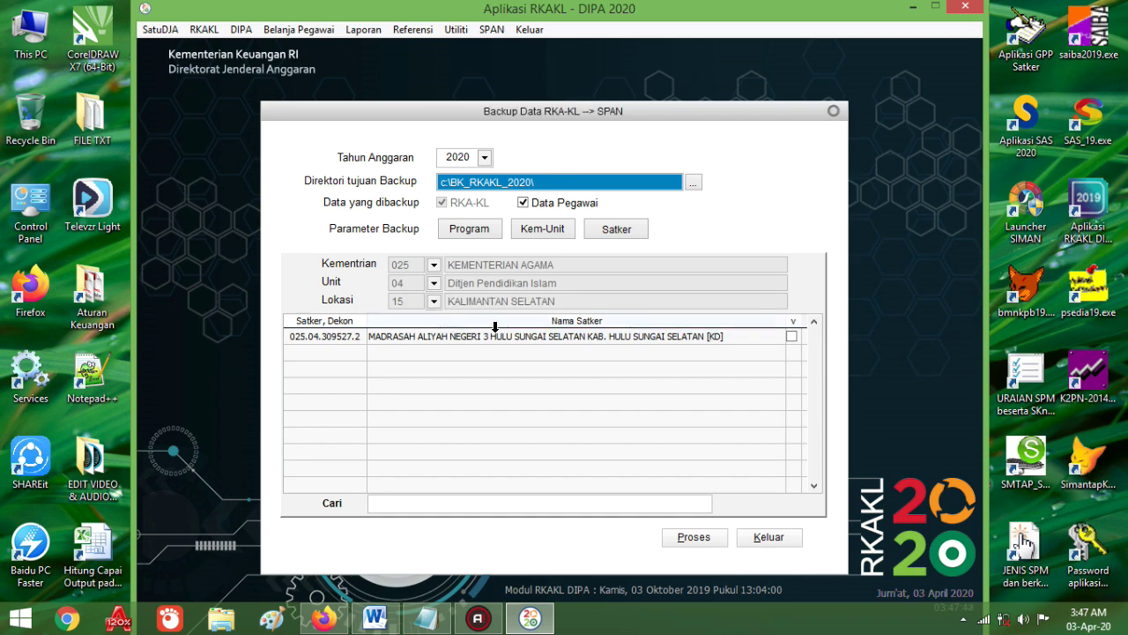
Step: Back up satker 309527 to c:\BK_RKAKL_2020\ and close the backup window
{"action": "left_click", "coordinate": [791, 337]}
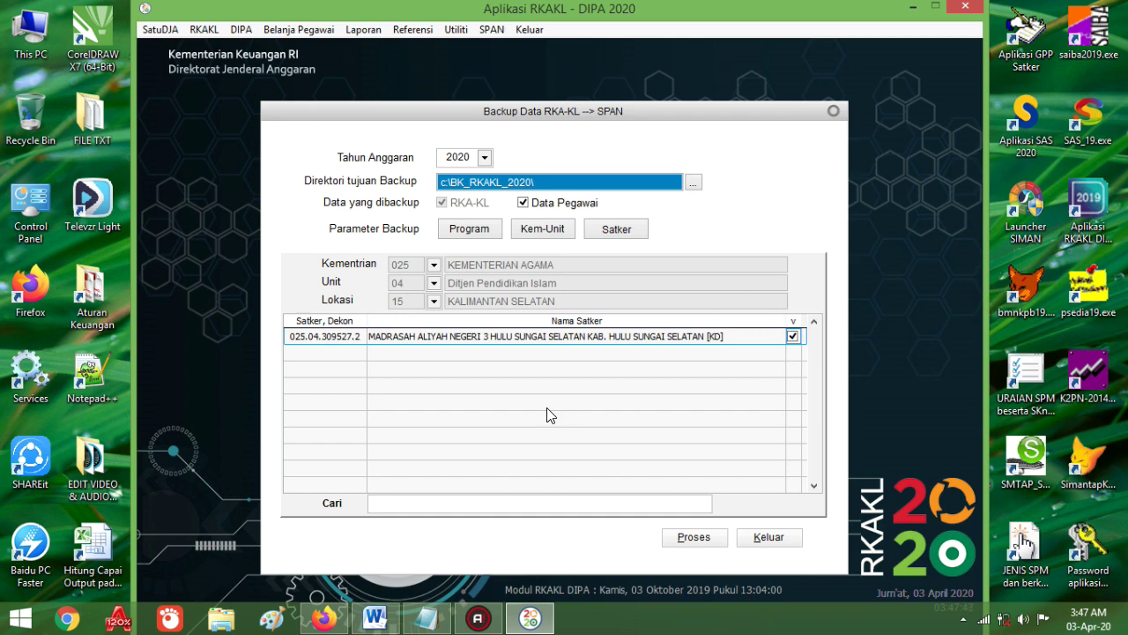
{"action": "left_click", "coordinate": [697, 536]}
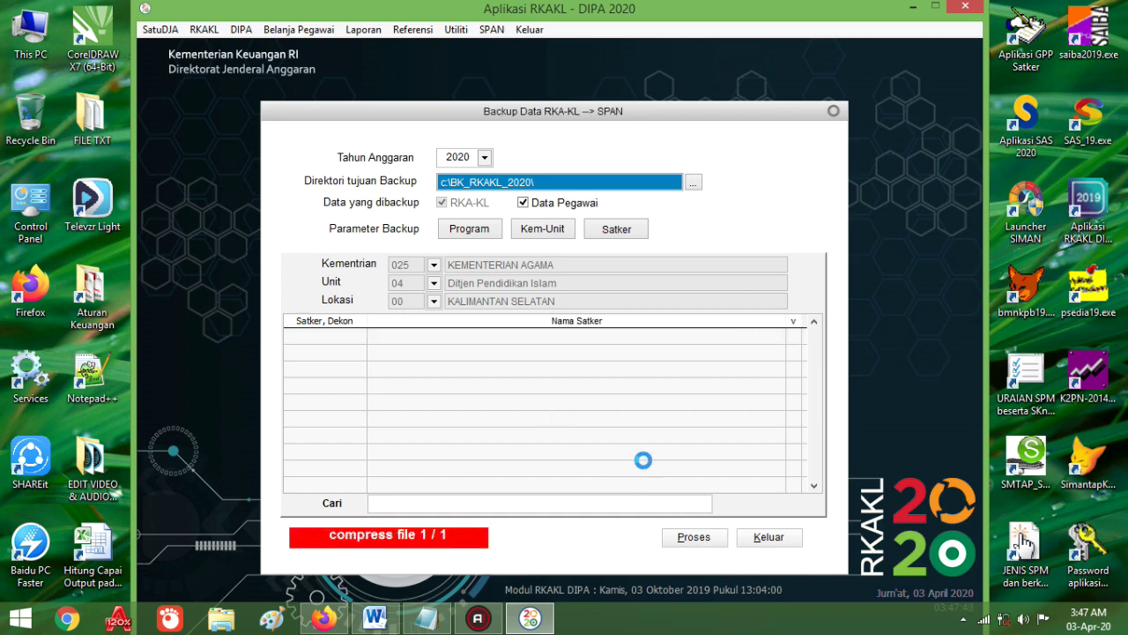
{"action": "left_click", "coordinate": [567, 381]}
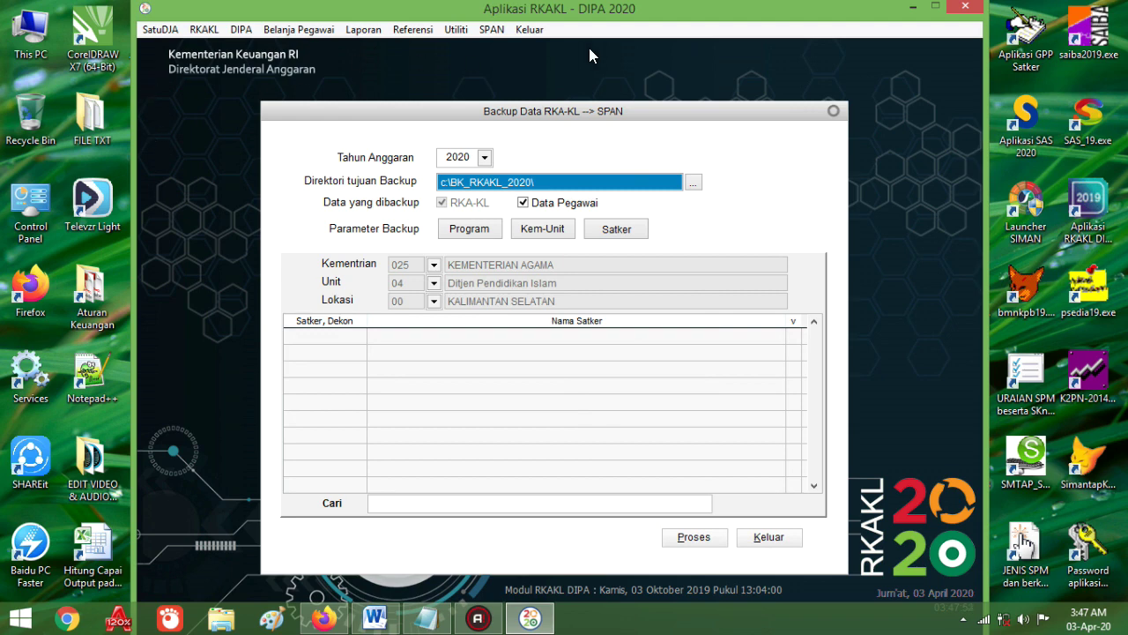
{"action": "left_click", "coordinate": [768, 537]}
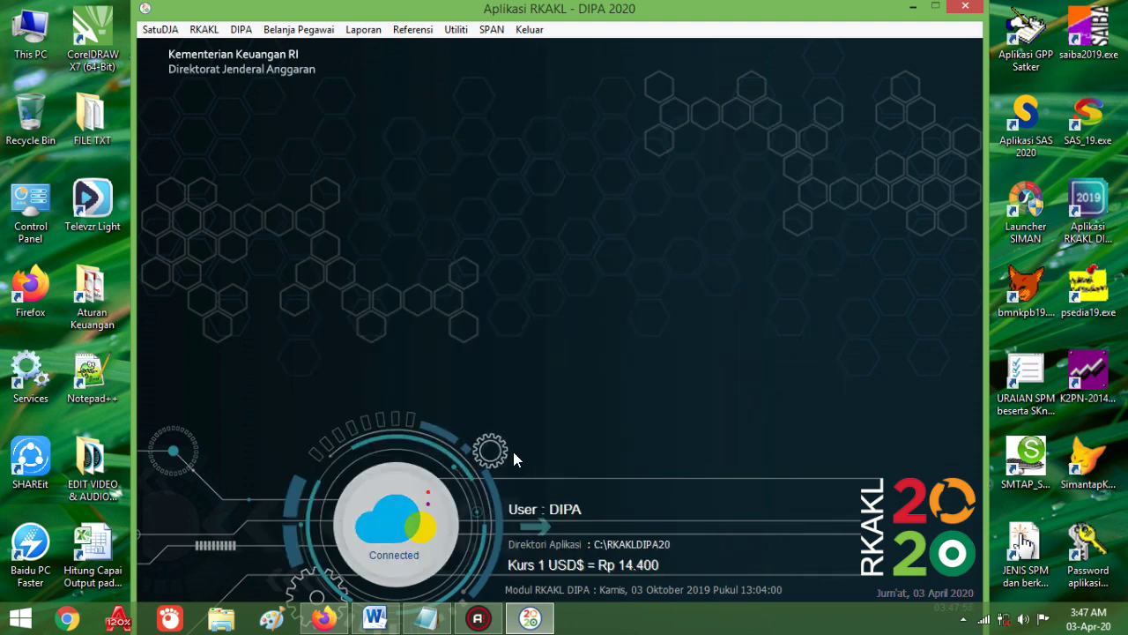
Step: Search Google for 'satu dj' in a new tab and open the SatuDJA site
{"action": "left_click", "coordinate": [324, 618]}
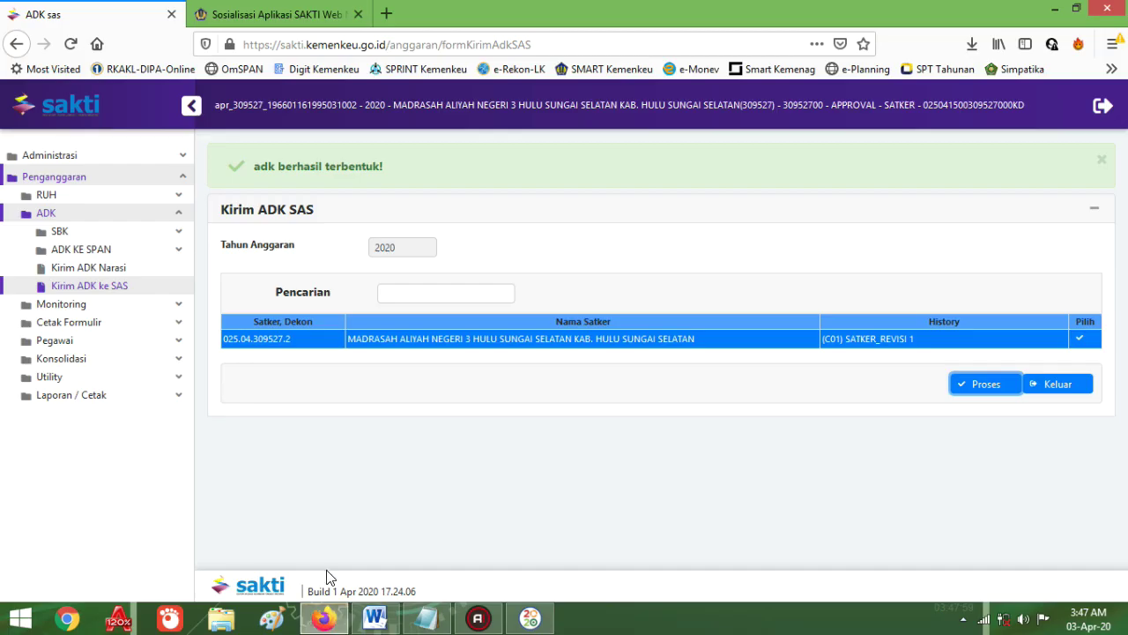
{"action": "left_click", "coordinate": [395, 14]}
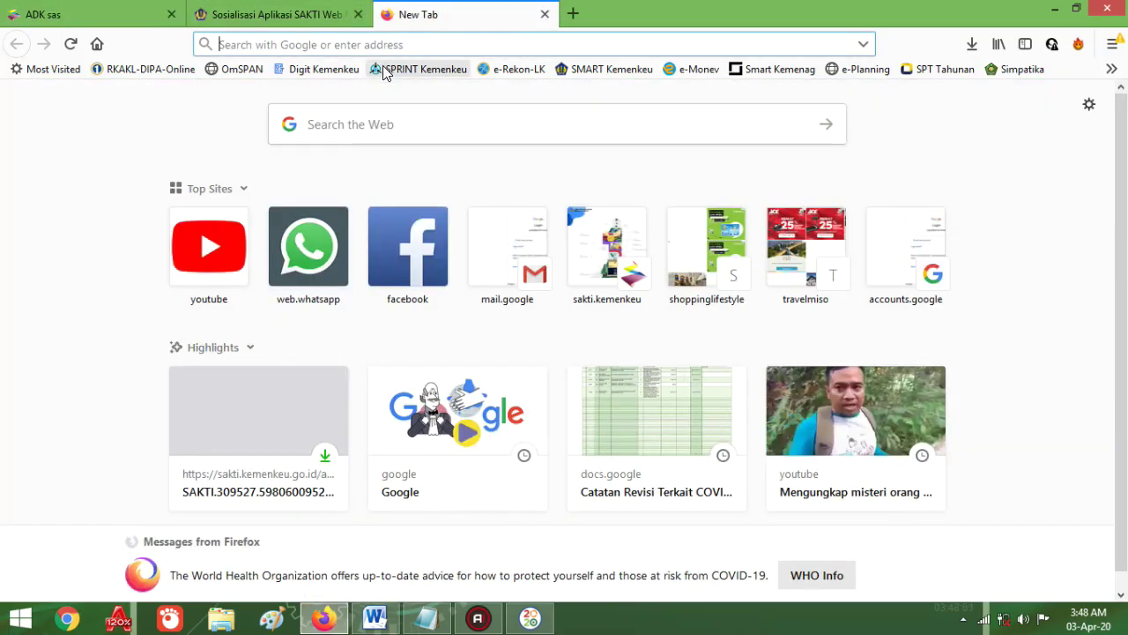
{"action": "left_click", "coordinate": [377, 125]}
{"action": "type", "text": "sa"}
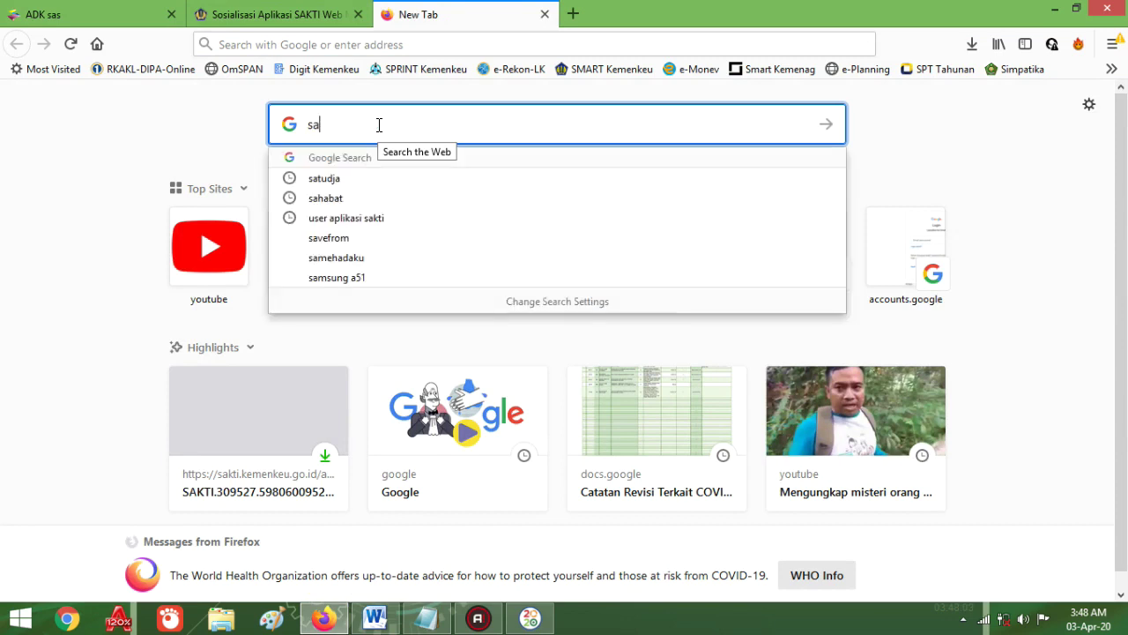
{"action": "type", "text": "tu dj"}
{"action": "key", "text": "Return"}
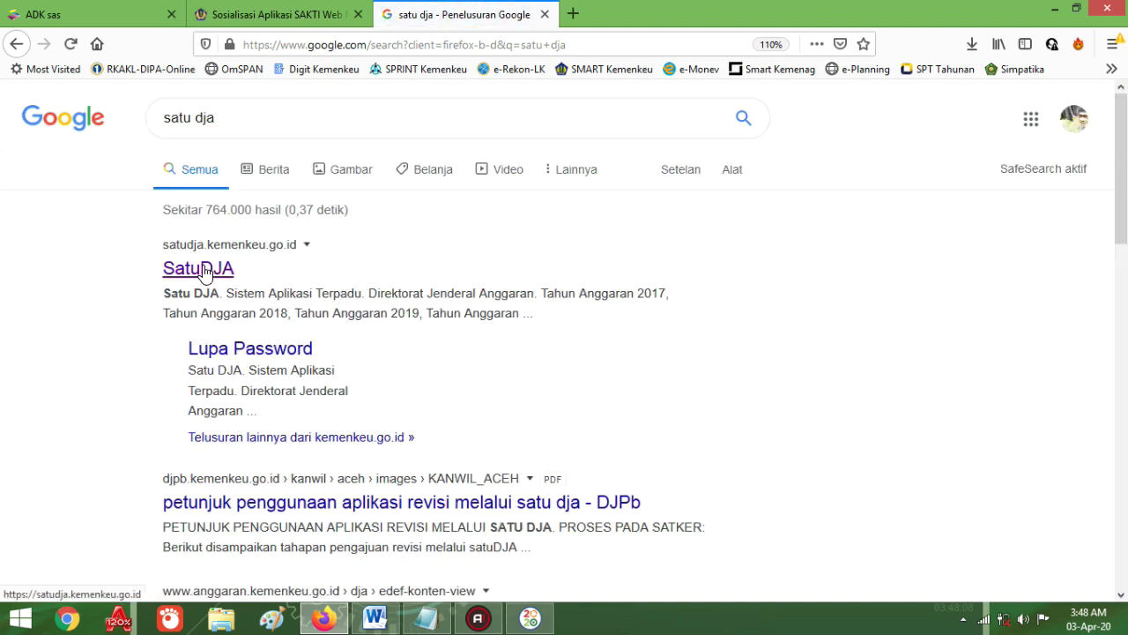
{"action": "left_click", "coordinate": [206, 270]}
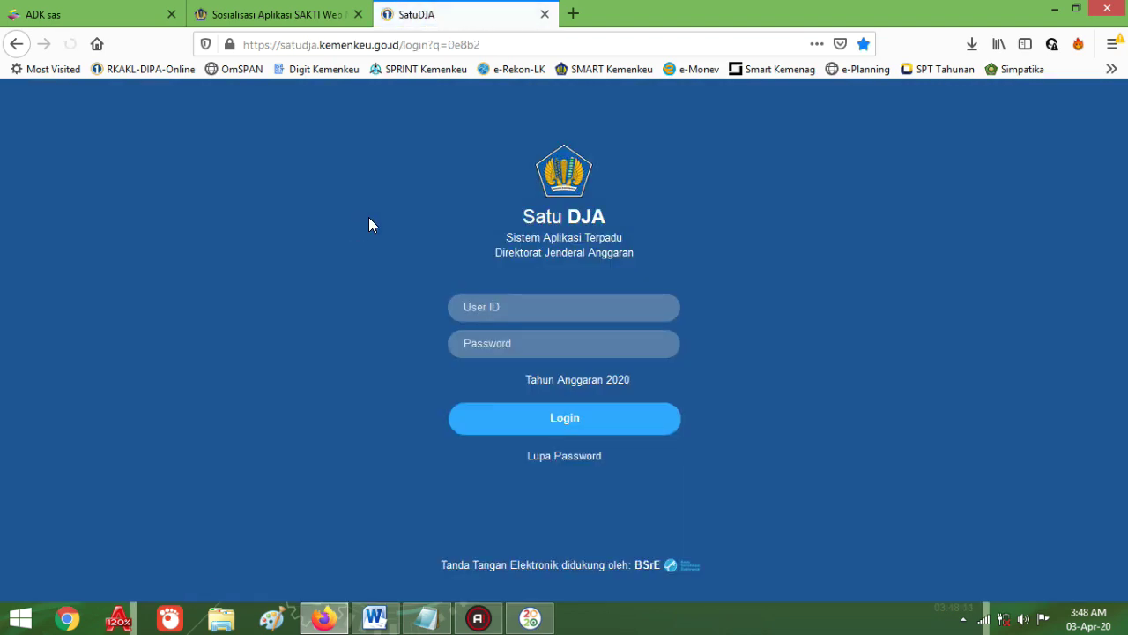
Step: Sign in with the saved satker login for T.A. 2020 and open Revisi DIPA > Pengajuan Revisi
{"action": "left_click", "coordinate": [517, 307]}
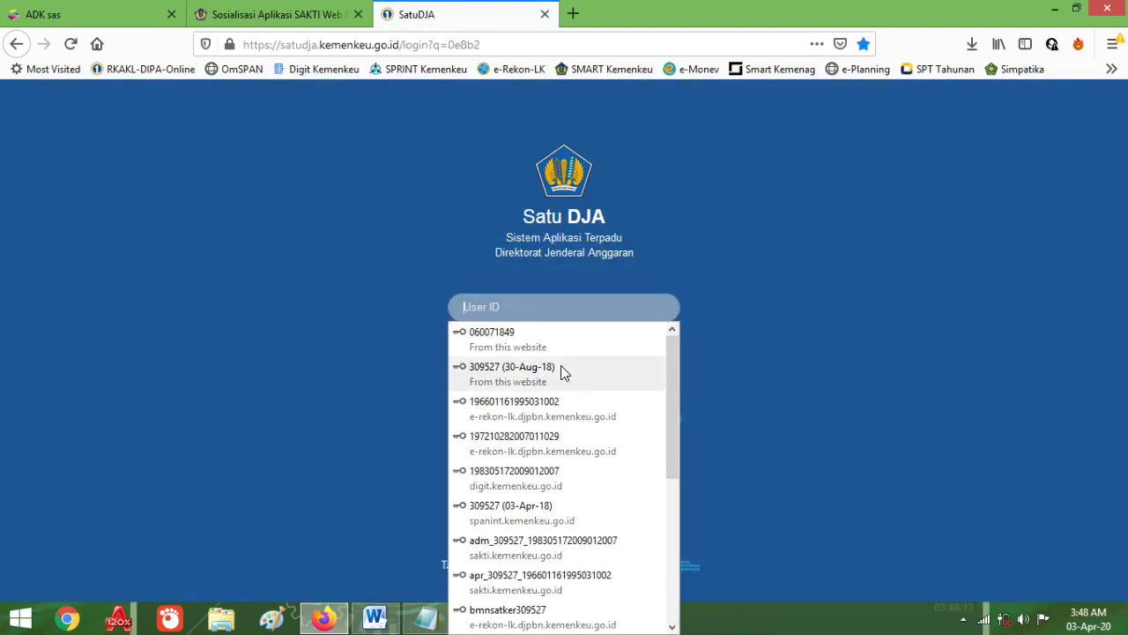
{"action": "left_click", "coordinate": [558, 369]}
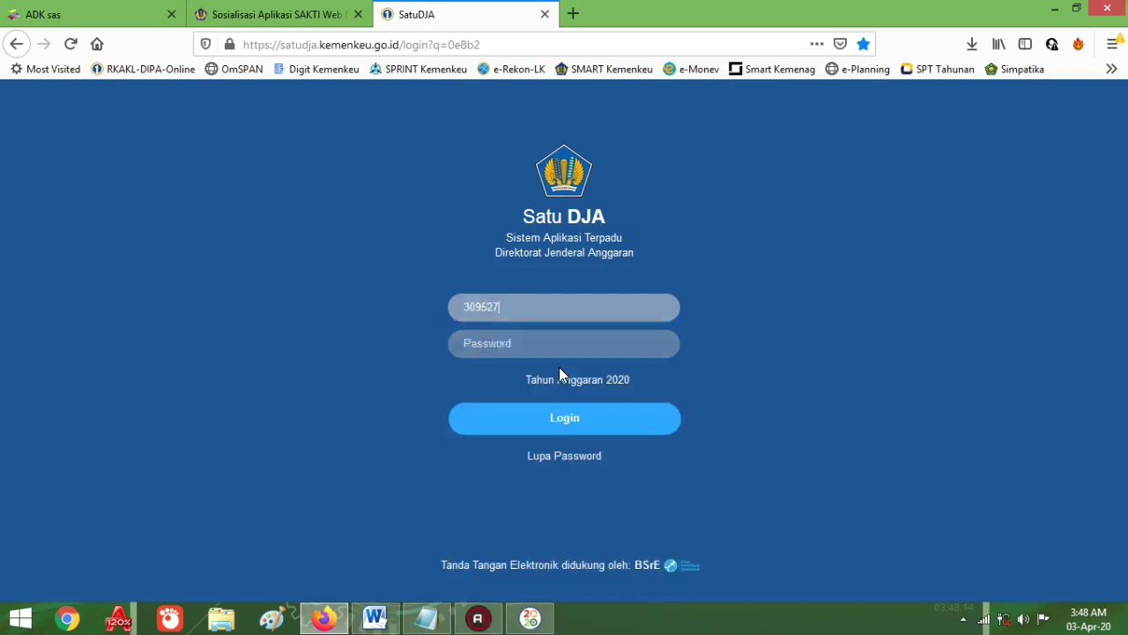
{"action": "left_click", "coordinate": [578, 422]}
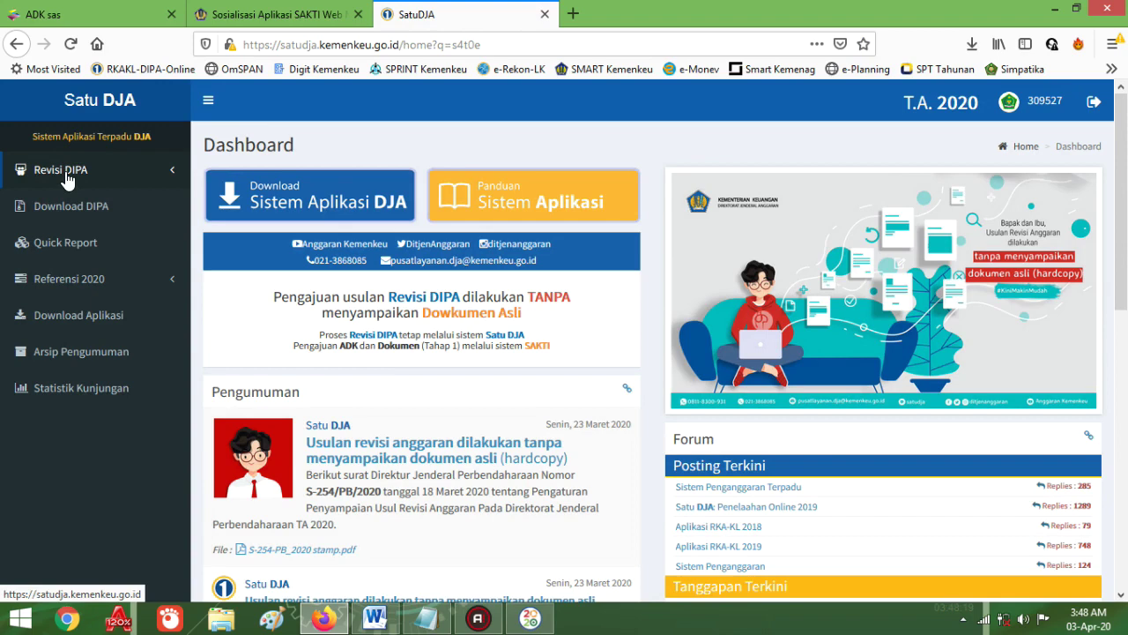
{"action": "left_click", "coordinate": [67, 179]}
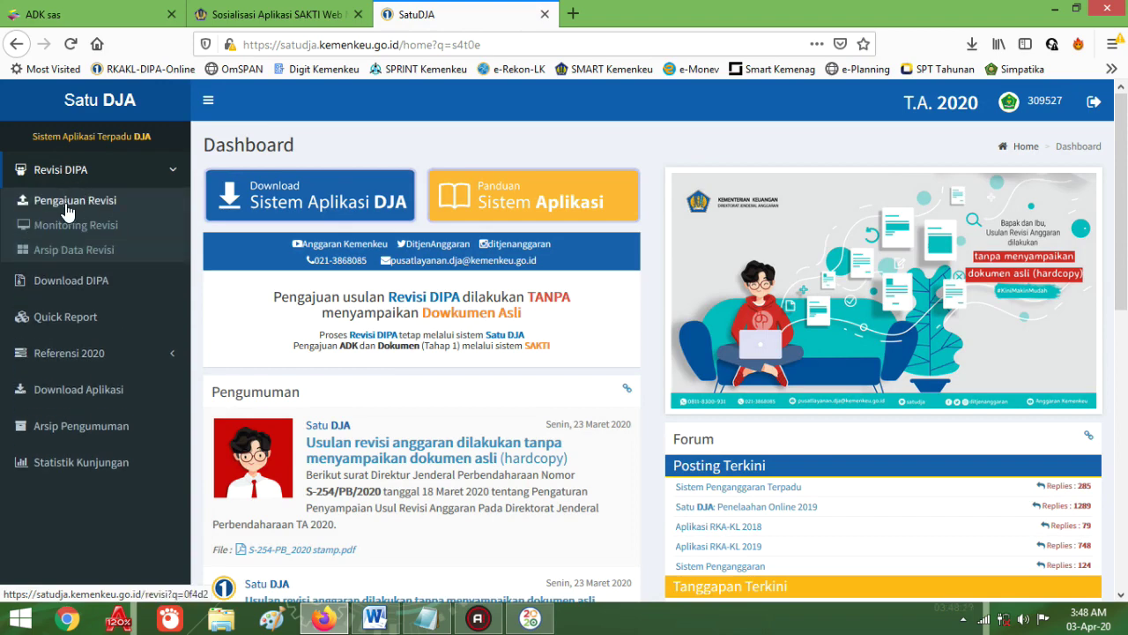
{"action": "left_click", "coordinate": [73, 202]}
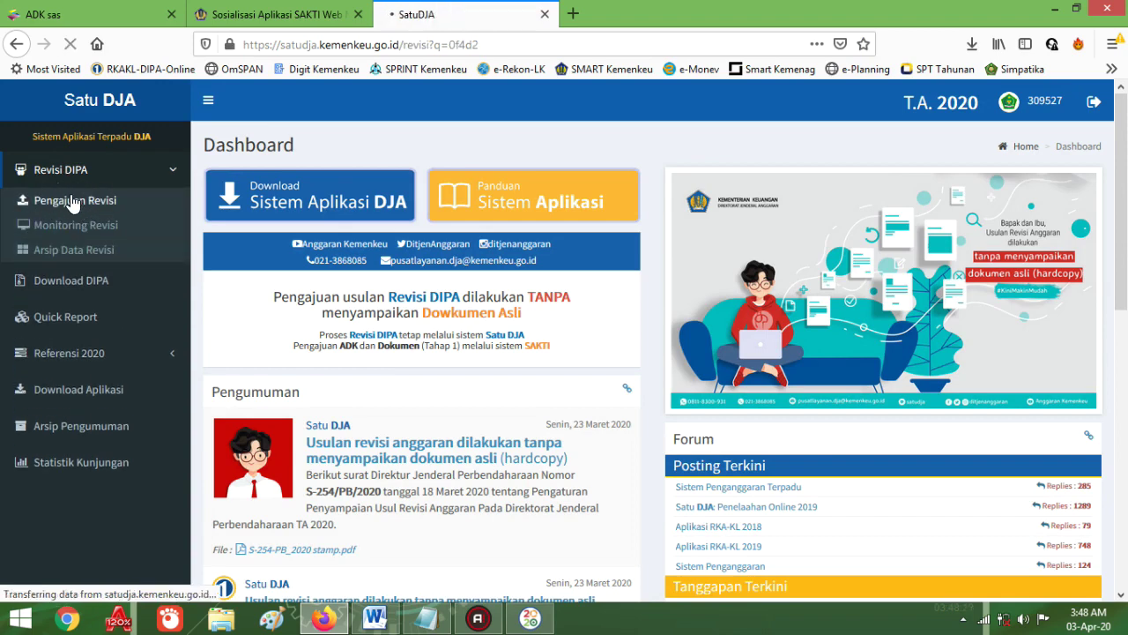
Step: Read the 'Usulan Revisi masih dalam proses' note and reload the Pengajuan Revisi form
{"action": "scroll", "coordinate": [573, 331], "scroll_direction": "down", "scroll_amount": 2}
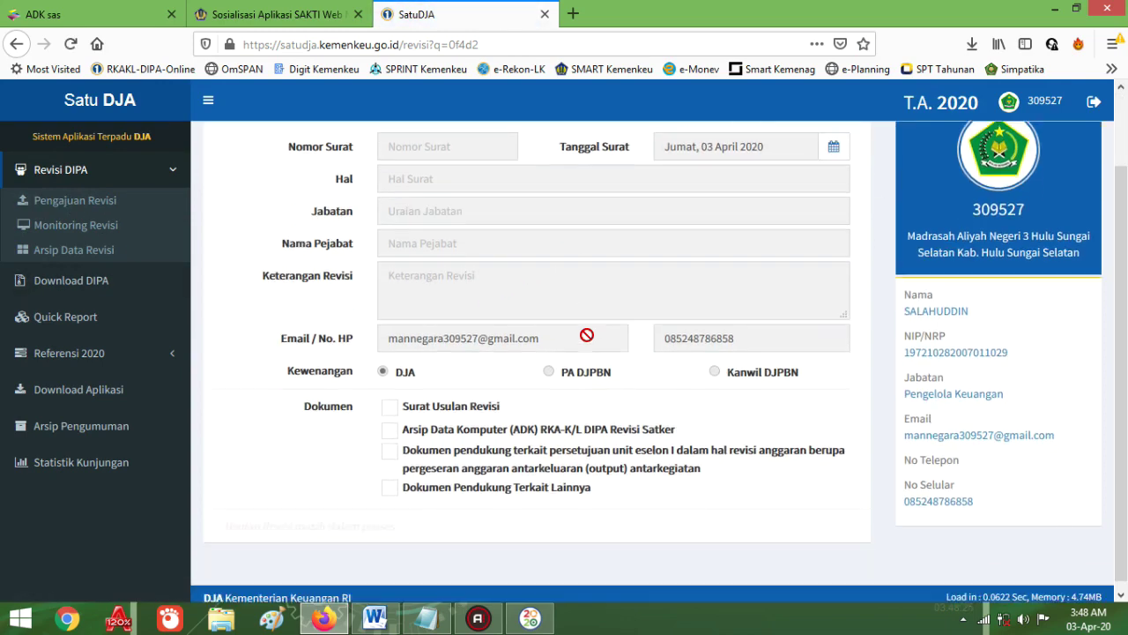
{"action": "scroll", "coordinate": [603, 421], "scroll_direction": "up", "scroll_amount": 2}
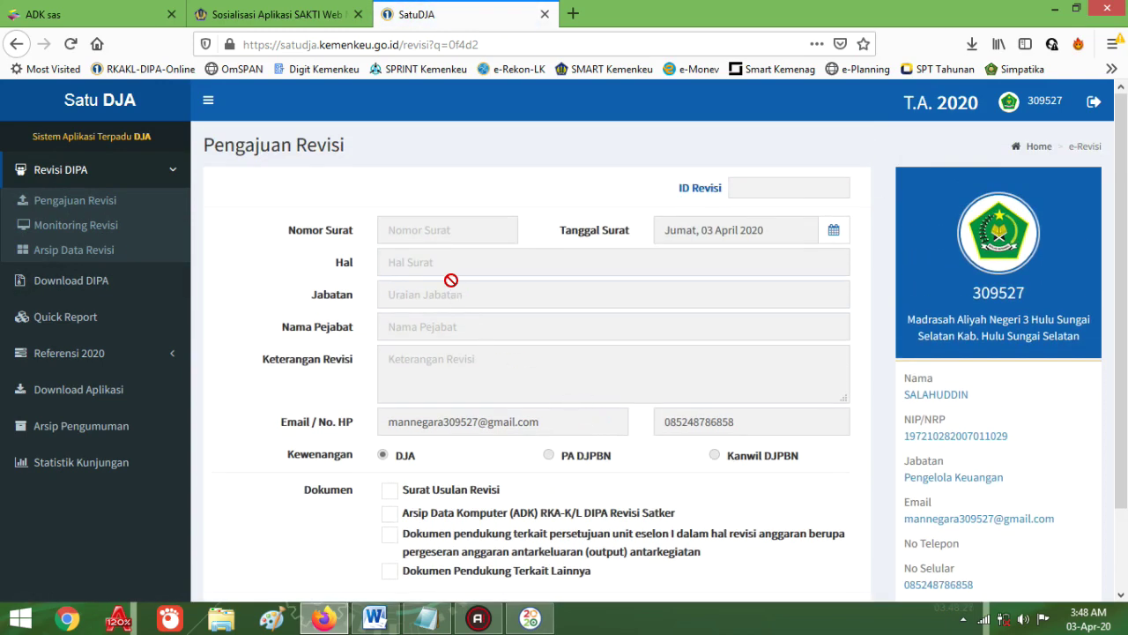
{"action": "scroll", "coordinate": [488, 395], "scroll_direction": "down", "scroll_amount": 2}
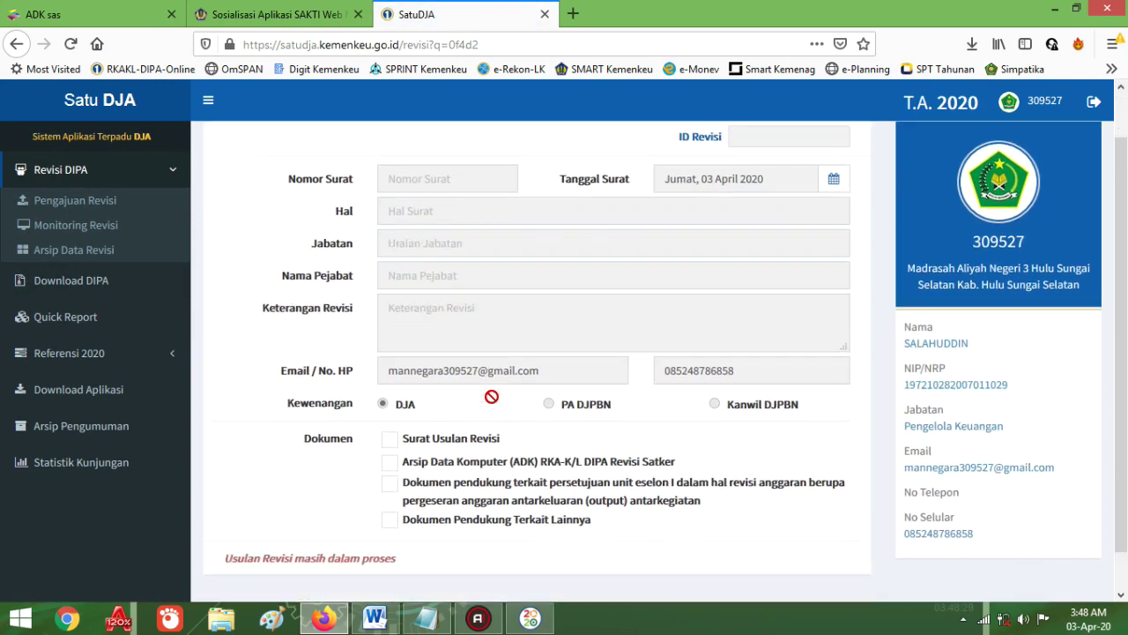
{"action": "scroll", "coordinate": [562, 296], "scroll_direction": "up", "scroll_amount": 2}
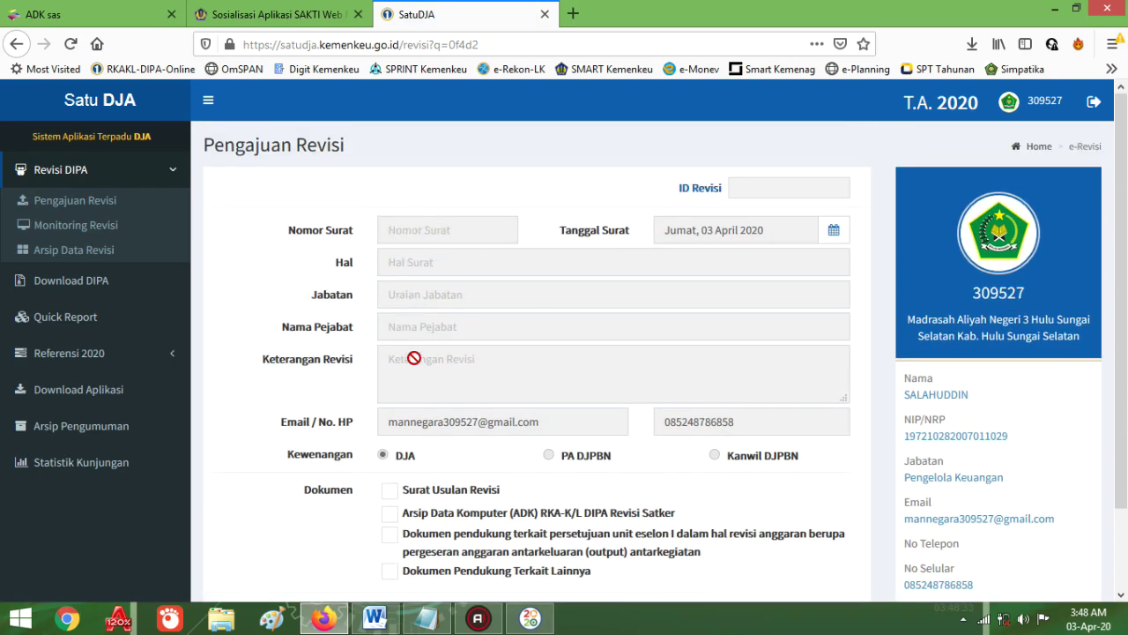
{"action": "scroll", "coordinate": [448, 382], "scroll_direction": "down", "scroll_amount": 2}
{"action": "scroll", "coordinate": [321, 296], "scroll_direction": "up", "scroll_amount": 2}
{"action": "left_click", "coordinate": [76, 204]}
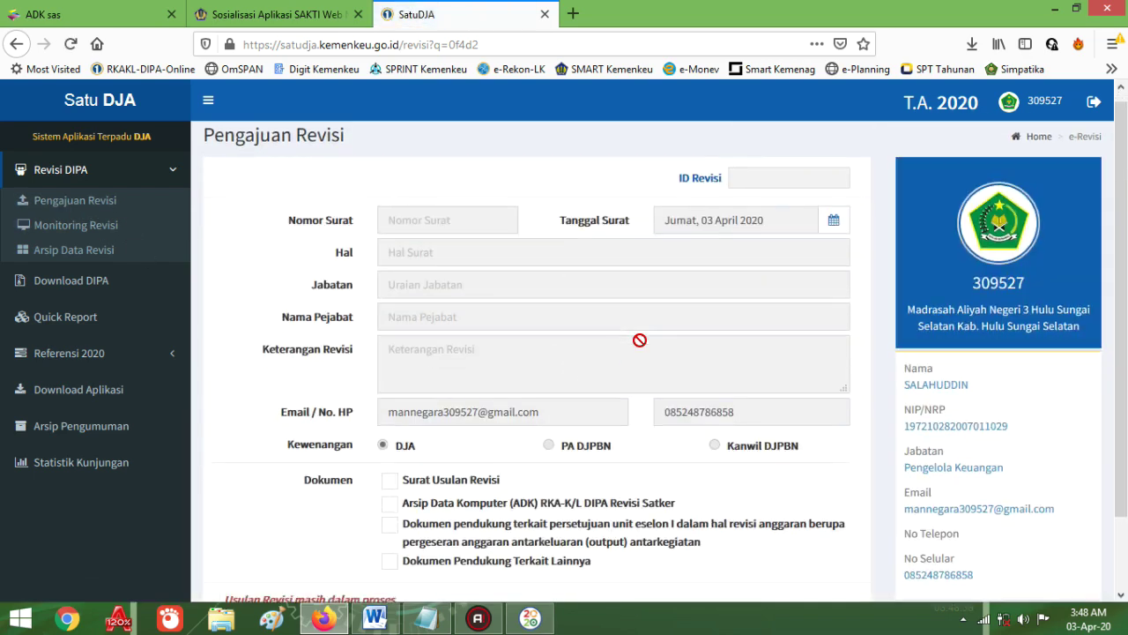
{"action": "scroll", "coordinate": [630, 362], "scroll_direction": "down", "scroll_amount": 2}
{"action": "scroll", "coordinate": [641, 374], "scroll_direction": "up", "scroll_amount": 2}
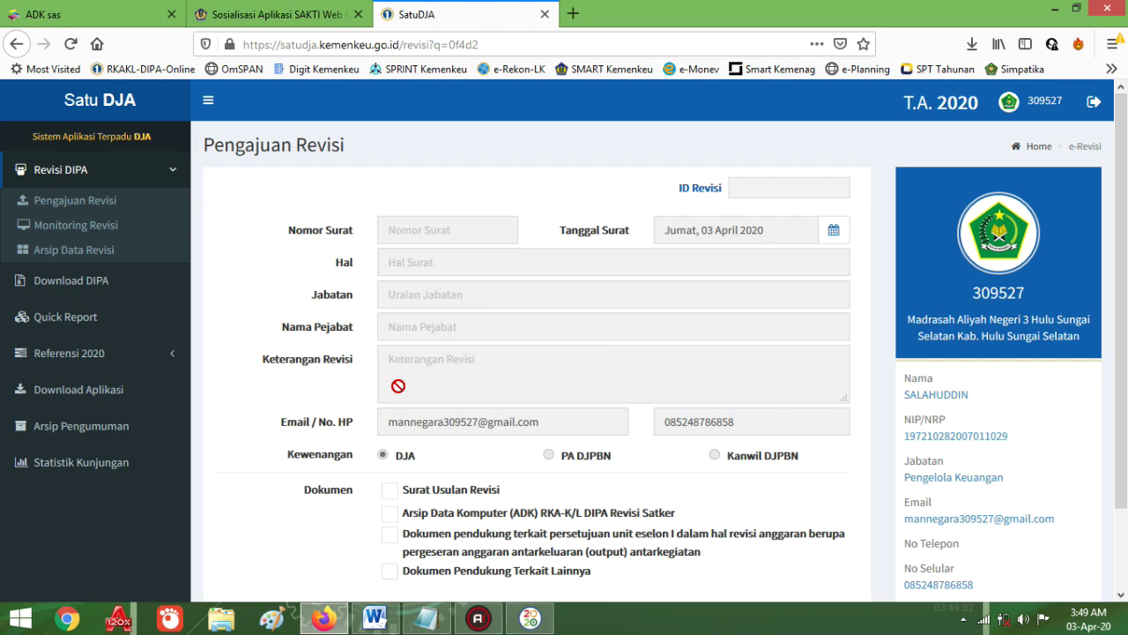
Step: Scroll to the bottom of the Pengajuan Revisi form, then bring Aplikasi RKAKL DIPA 2020 forward
{"action": "scroll", "coordinate": [407, 371], "scroll_direction": "down", "scroll_amount": 2}
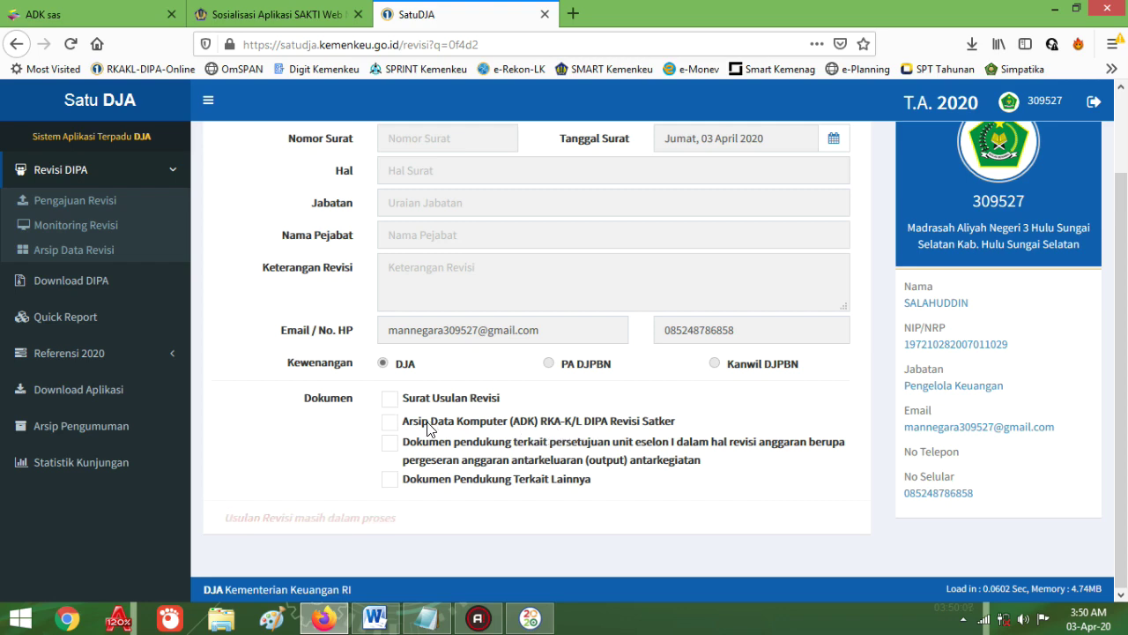
{"action": "left_click", "coordinate": [529, 618]}
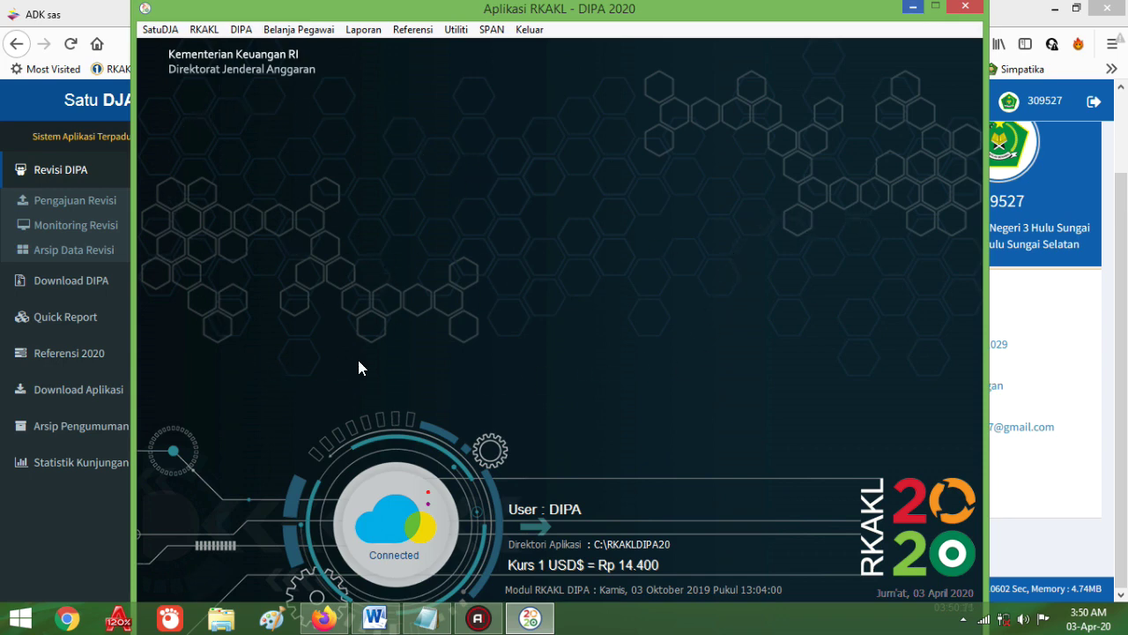
Step: Browse the Referensi, DIPA and RKAKL menus without choosing anything, then return to SatuDJA in Firefox
{"action": "left_click", "coordinate": [407, 34]}
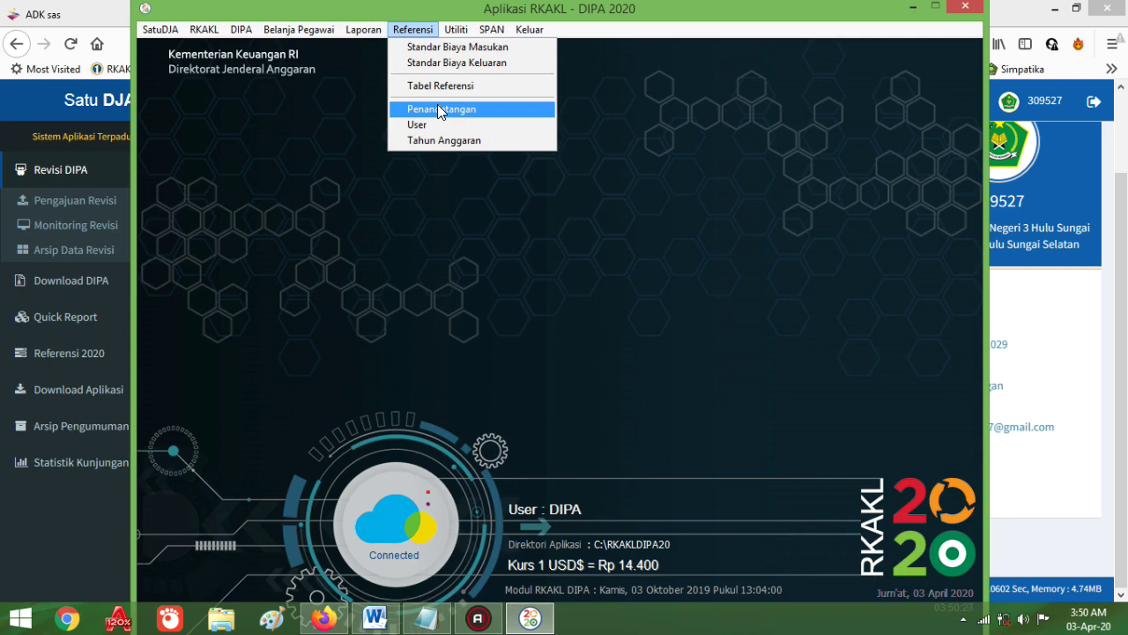
{"action": "mouse_move", "coordinate": [241, 29]}
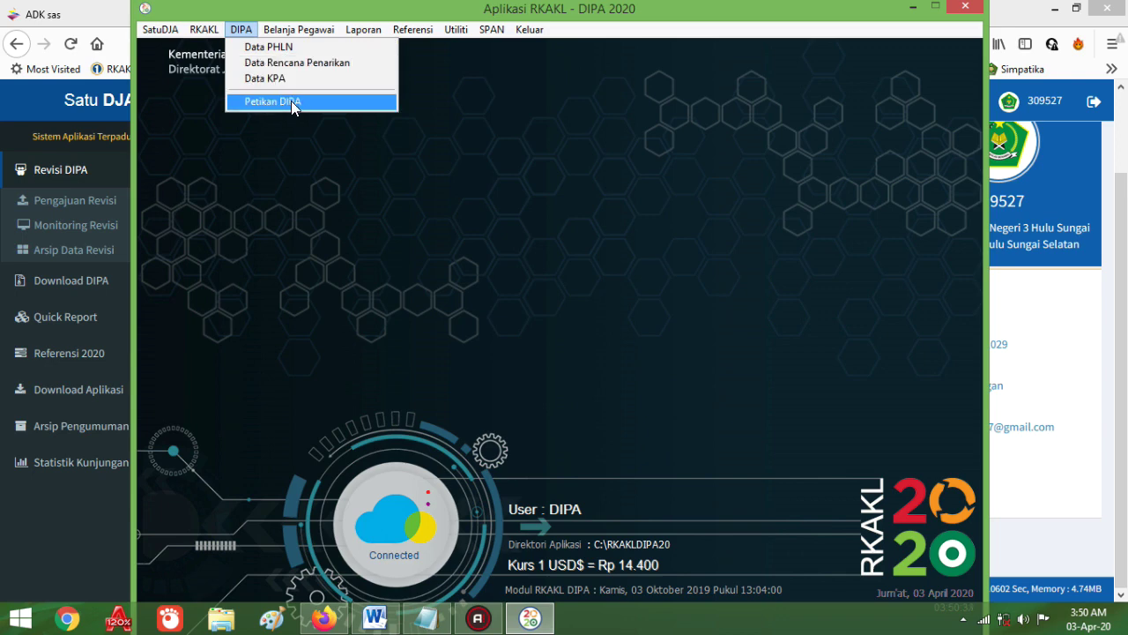
{"action": "mouse_move", "coordinate": [199, 29]}
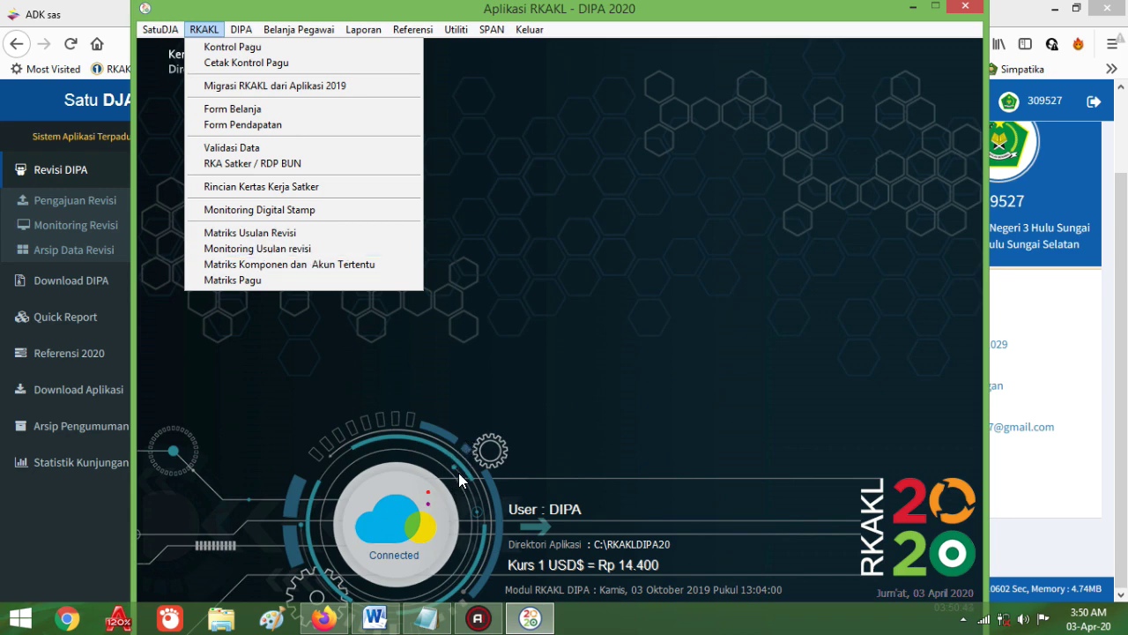
{"action": "left_click", "coordinate": [490, 397]}
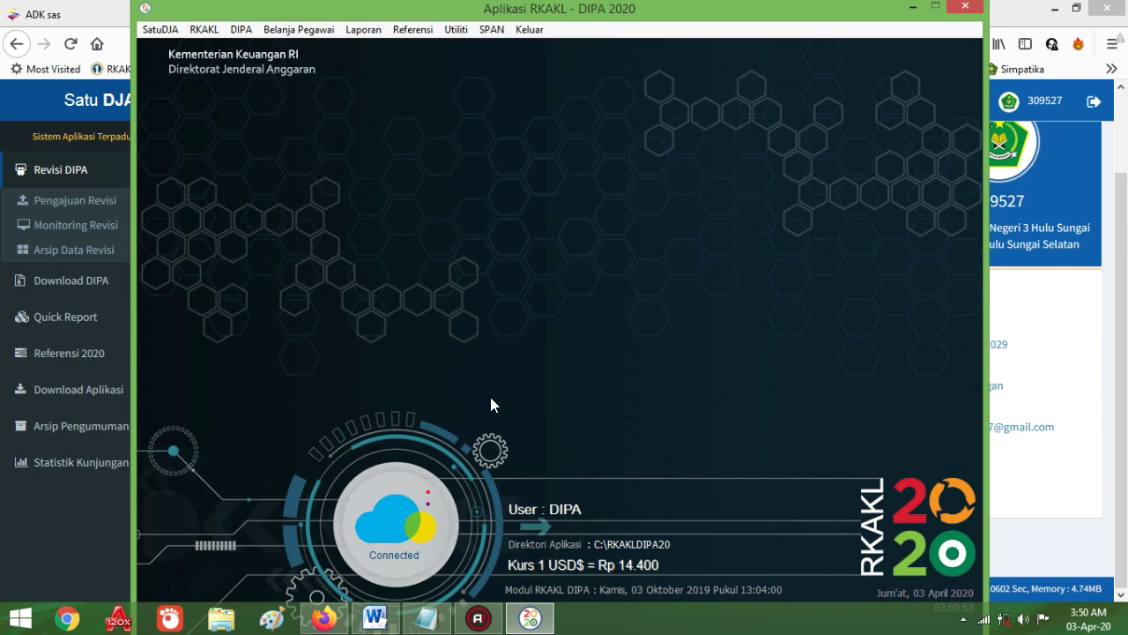
{"action": "left_click", "coordinate": [324, 613]}
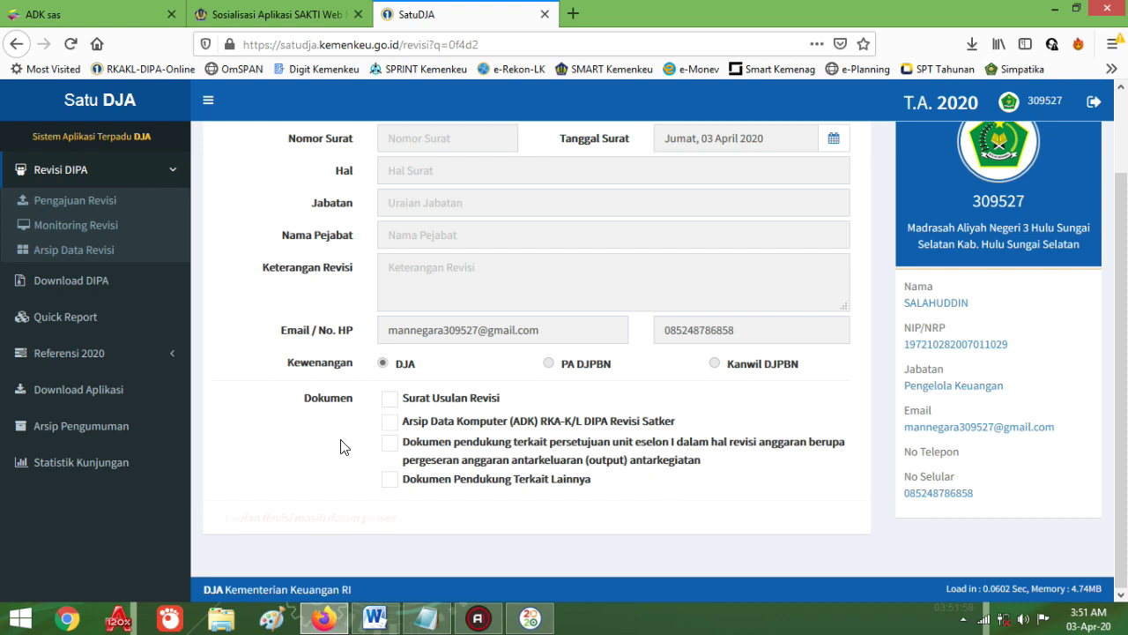
Step: Open Monitoring Revisi to see the Kanwil BANJARMASIN revision dated 03-04-2020
{"action": "left_click", "coordinate": [79, 228]}
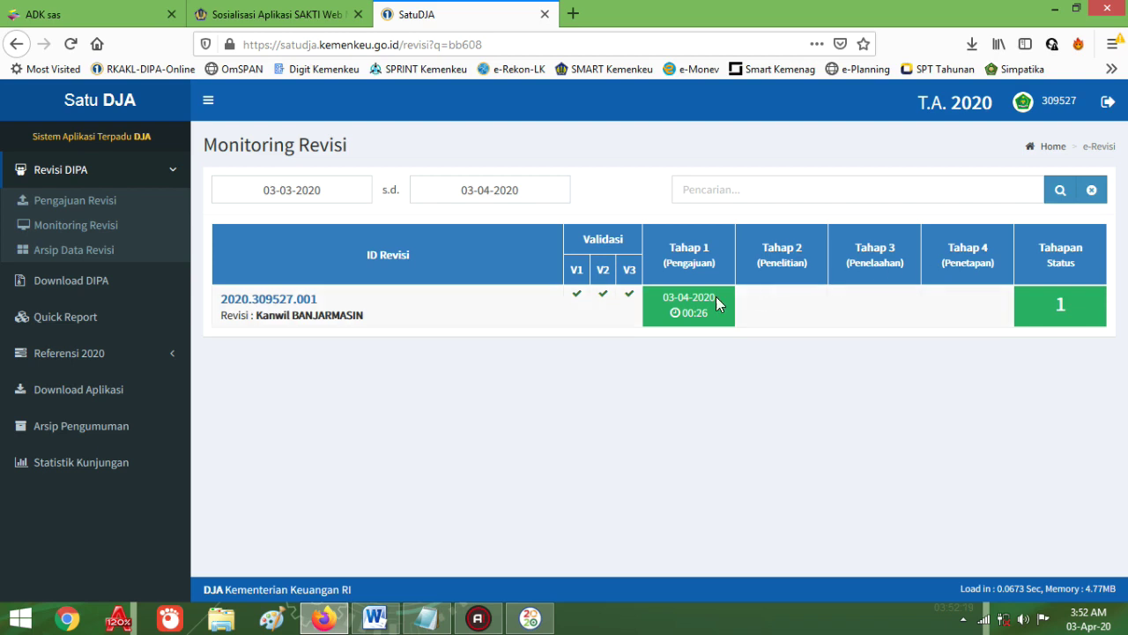
Step: Open the Download DIPA 2020 page listing satker 309527's ADK and DIPA Petikan files
{"action": "left_click", "coordinate": [73, 282]}
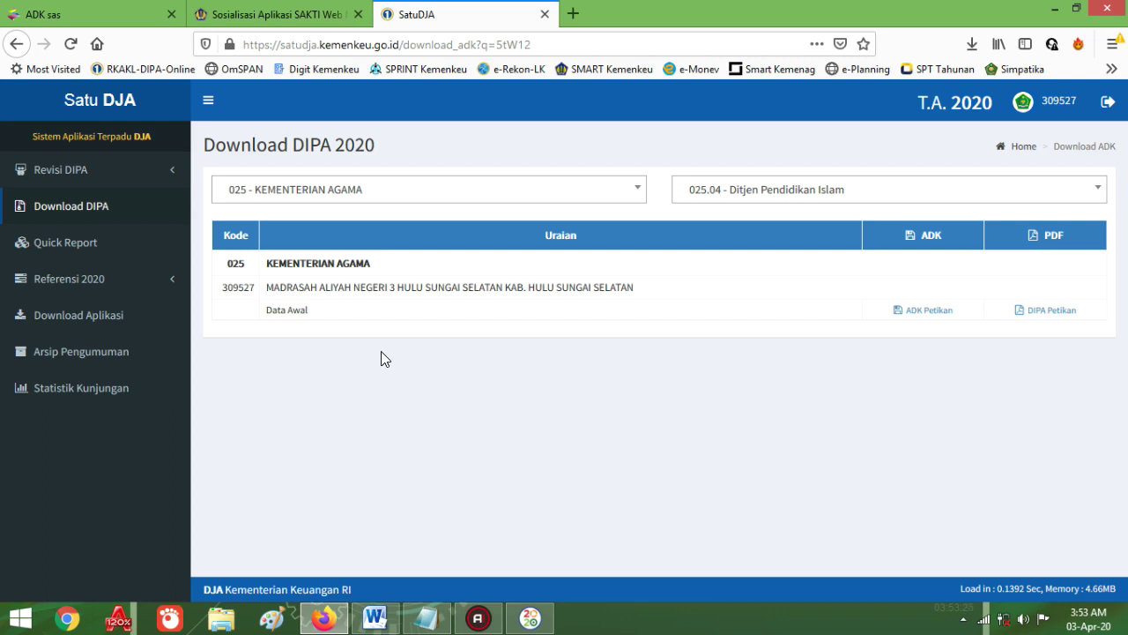
Step: Reload Download DIPA, then view the SAKTI Web article and the SAKTI Kirim ADK SAS page
{"action": "left_click", "coordinate": [74, 213]}
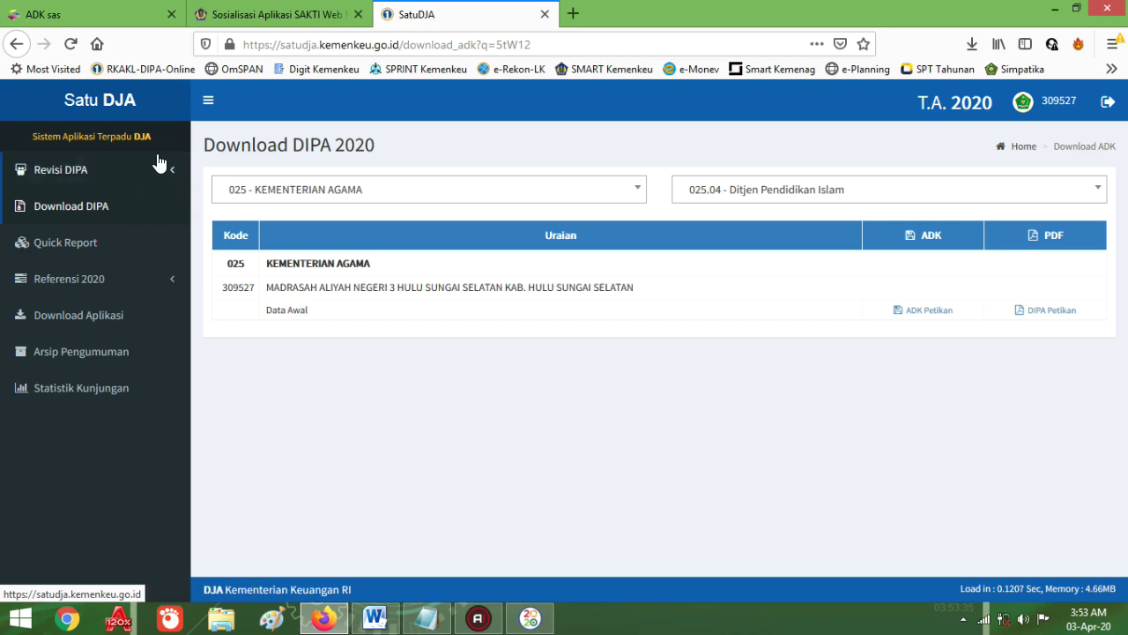
{"action": "left_click", "coordinate": [272, 16]}
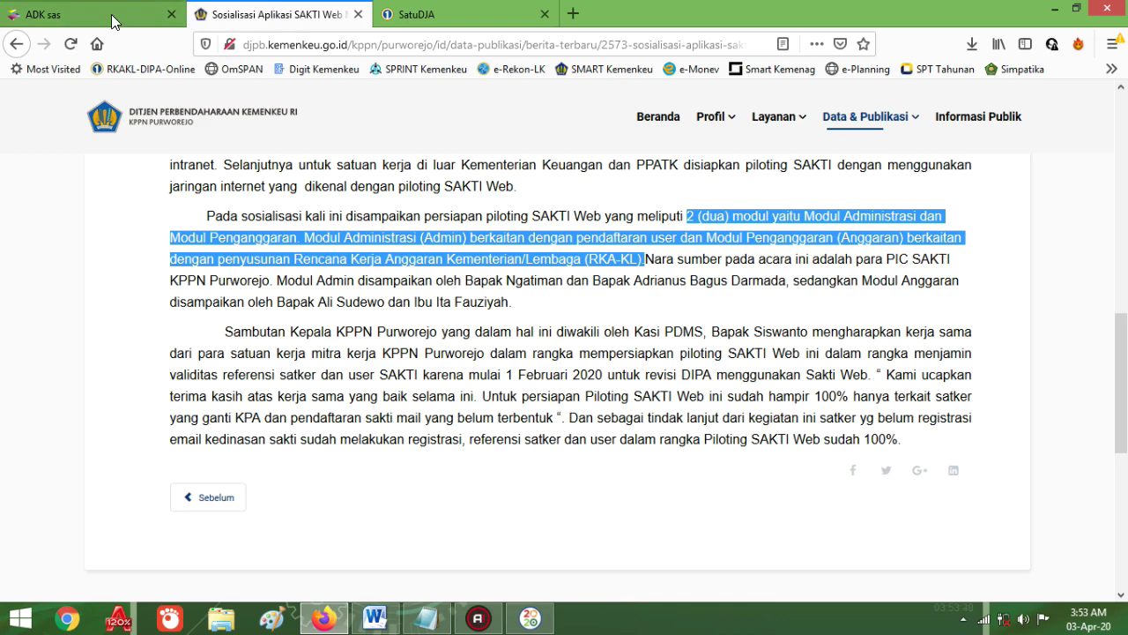
{"action": "left_click", "coordinate": [114, 20]}
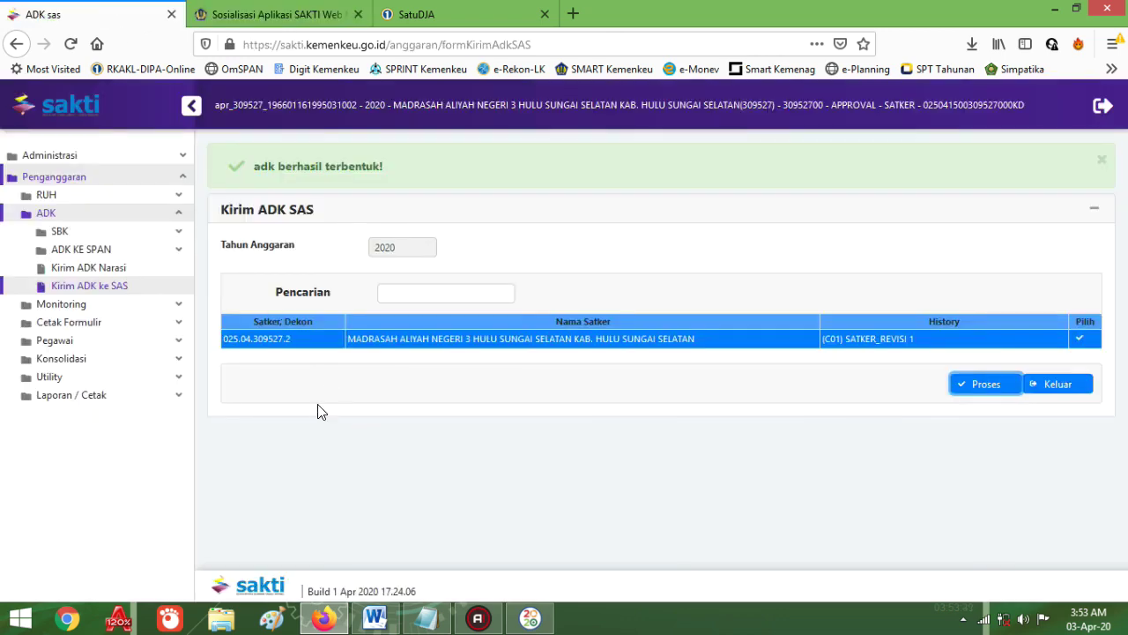